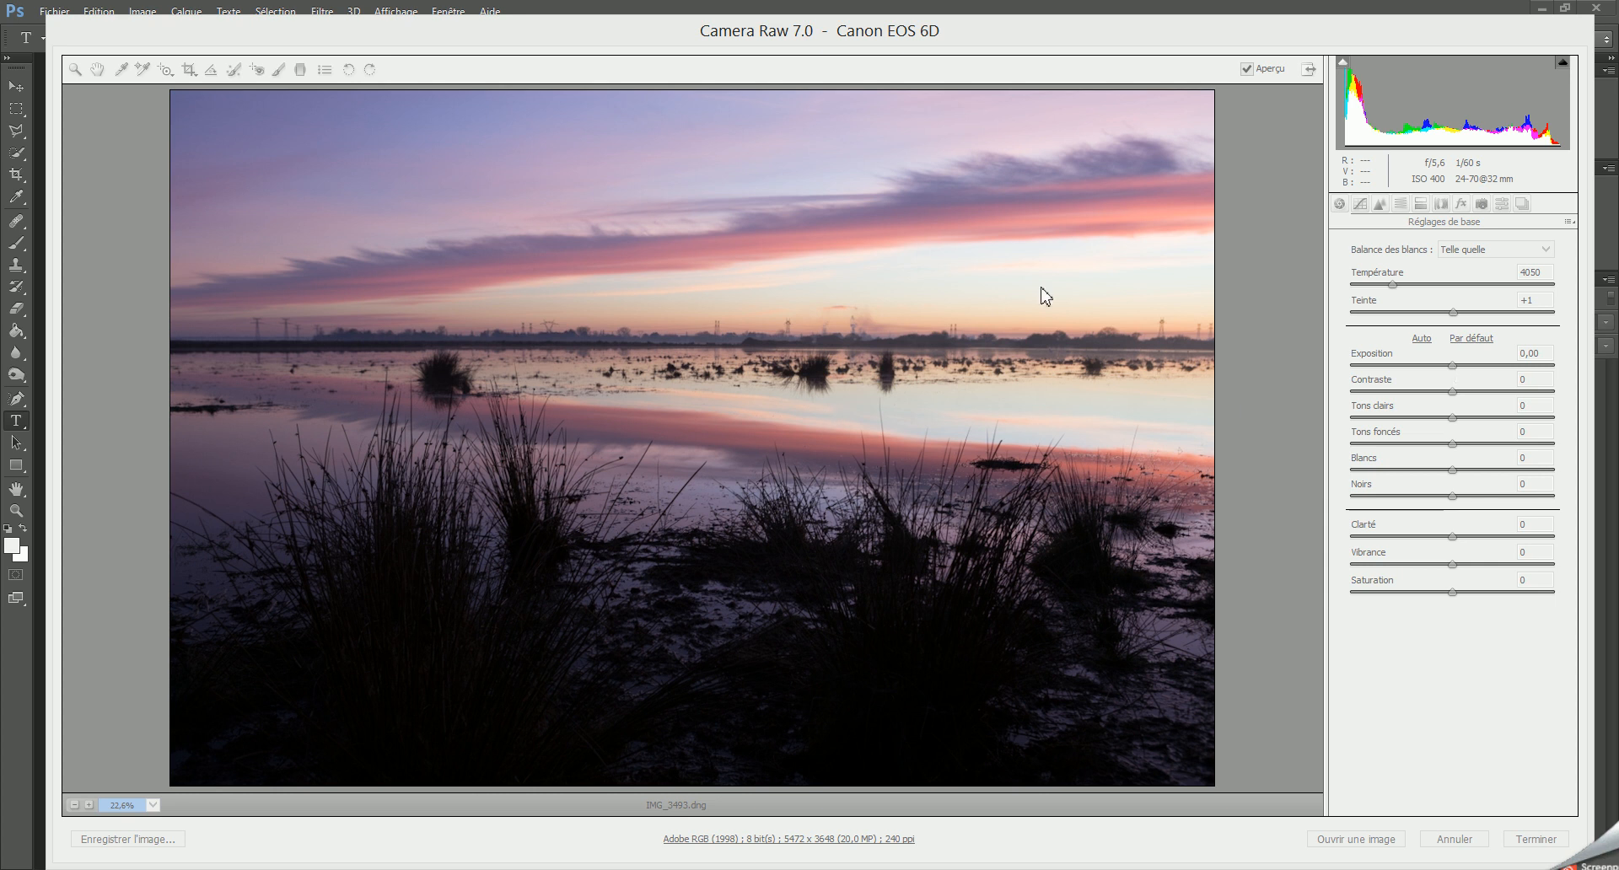
Step: Check the photo for clipped shadows using the shadow clipping warning
{"action": "left_click", "coordinate": [601, 36]}
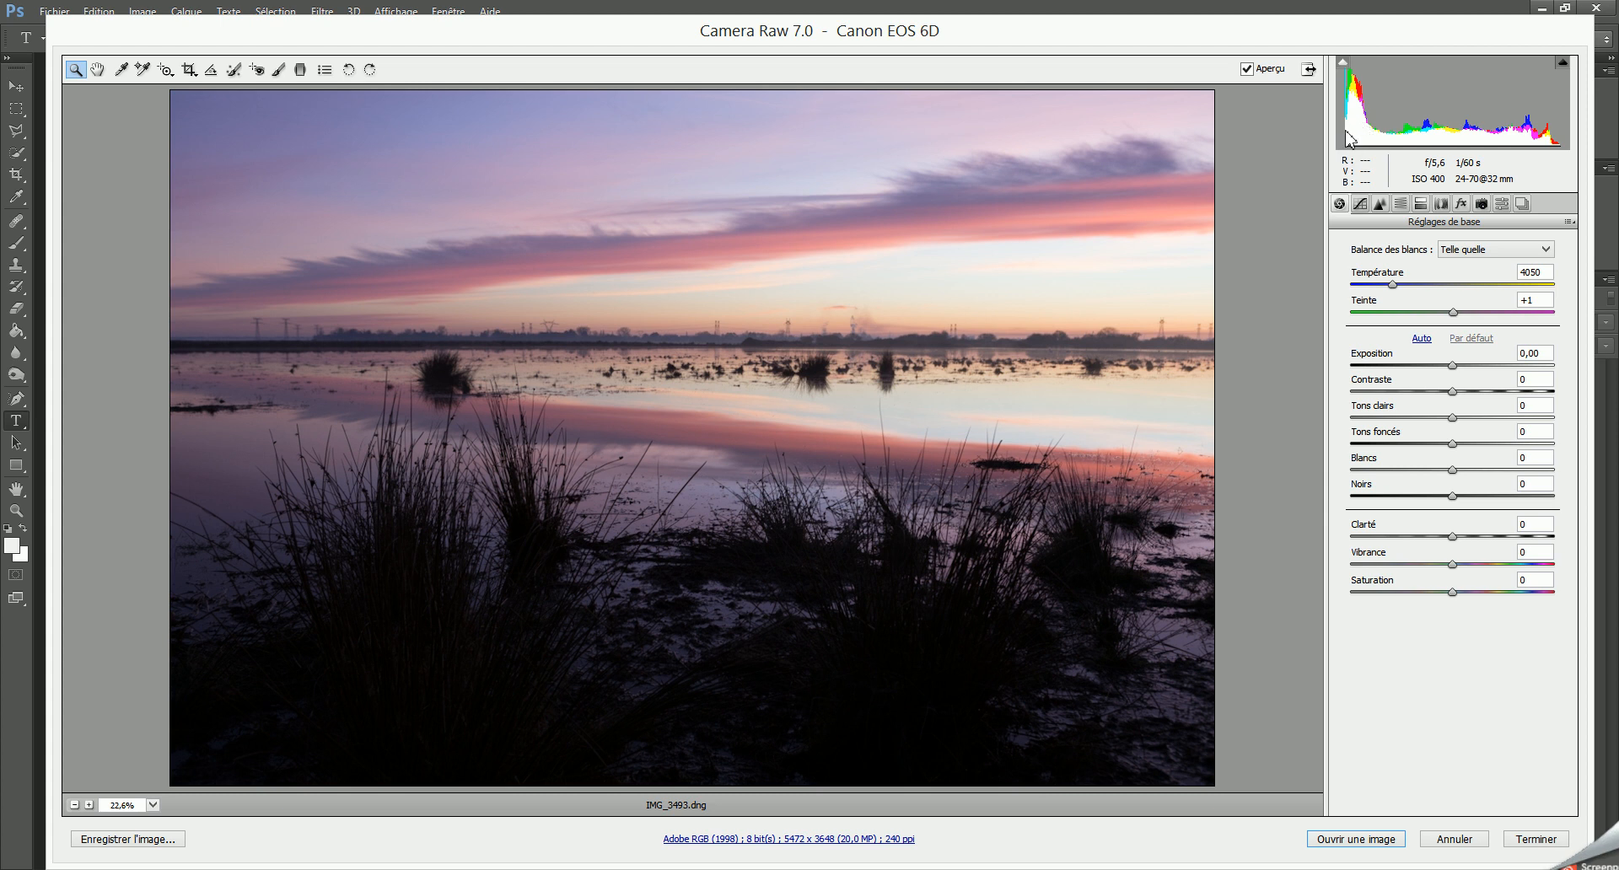
{"action": "left_click", "coordinate": [1344, 66]}
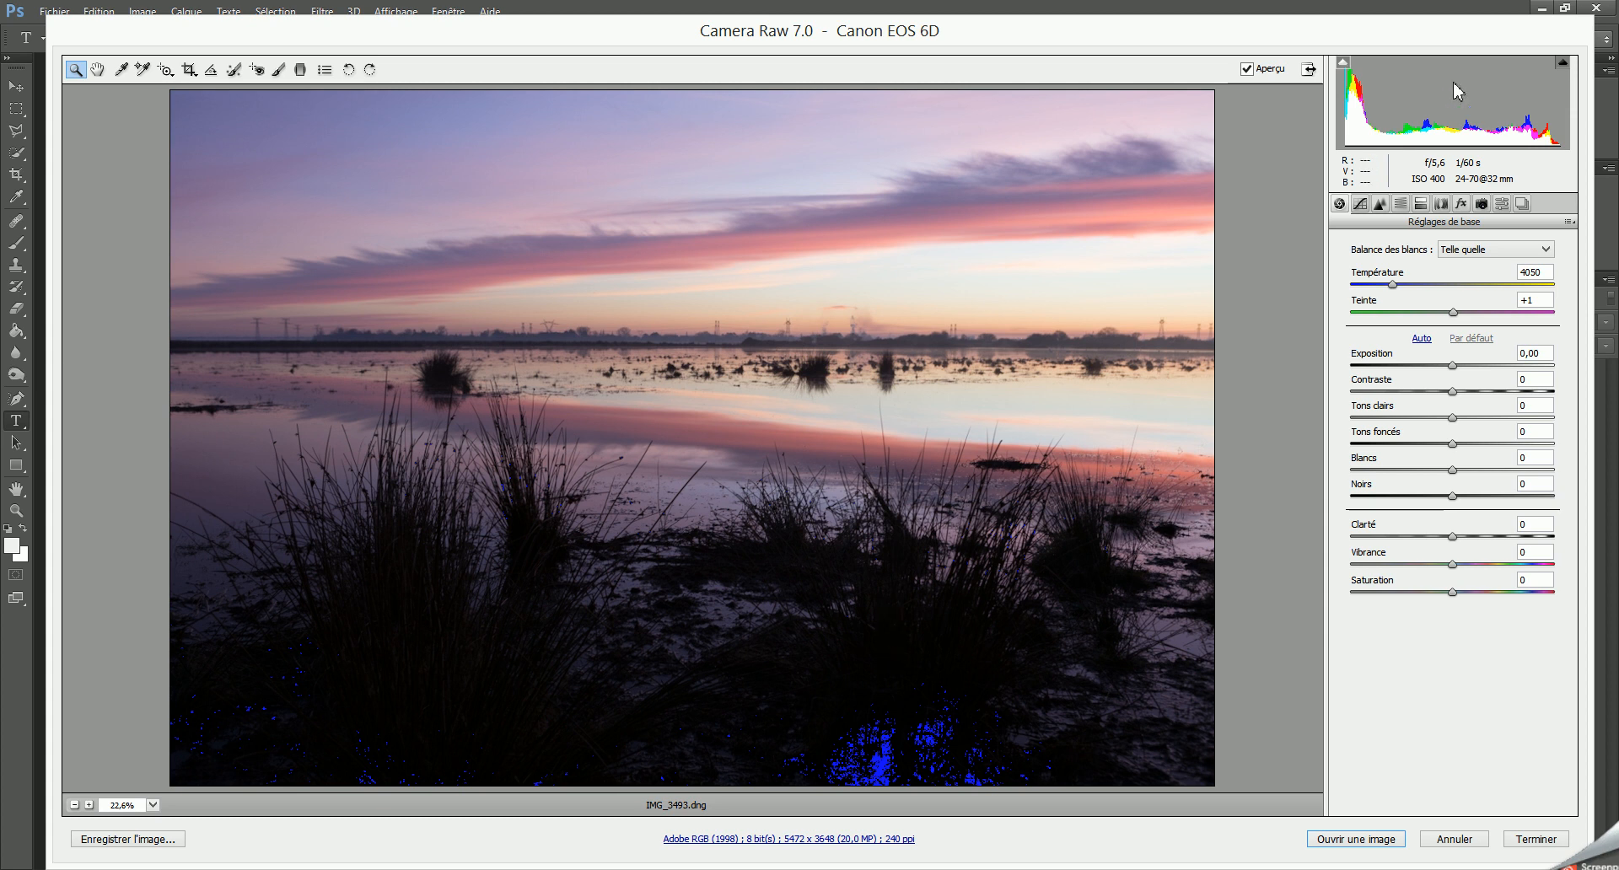
{"action": "left_click", "coordinate": [1342, 61]}
Step: Lift the dark tones with Tons foncés +18 and Noirs +33, and reduce Contraste to -13
{"action": "left_click_drag", "start_coordinate": [1451, 497], "coordinate": [1479, 500]}
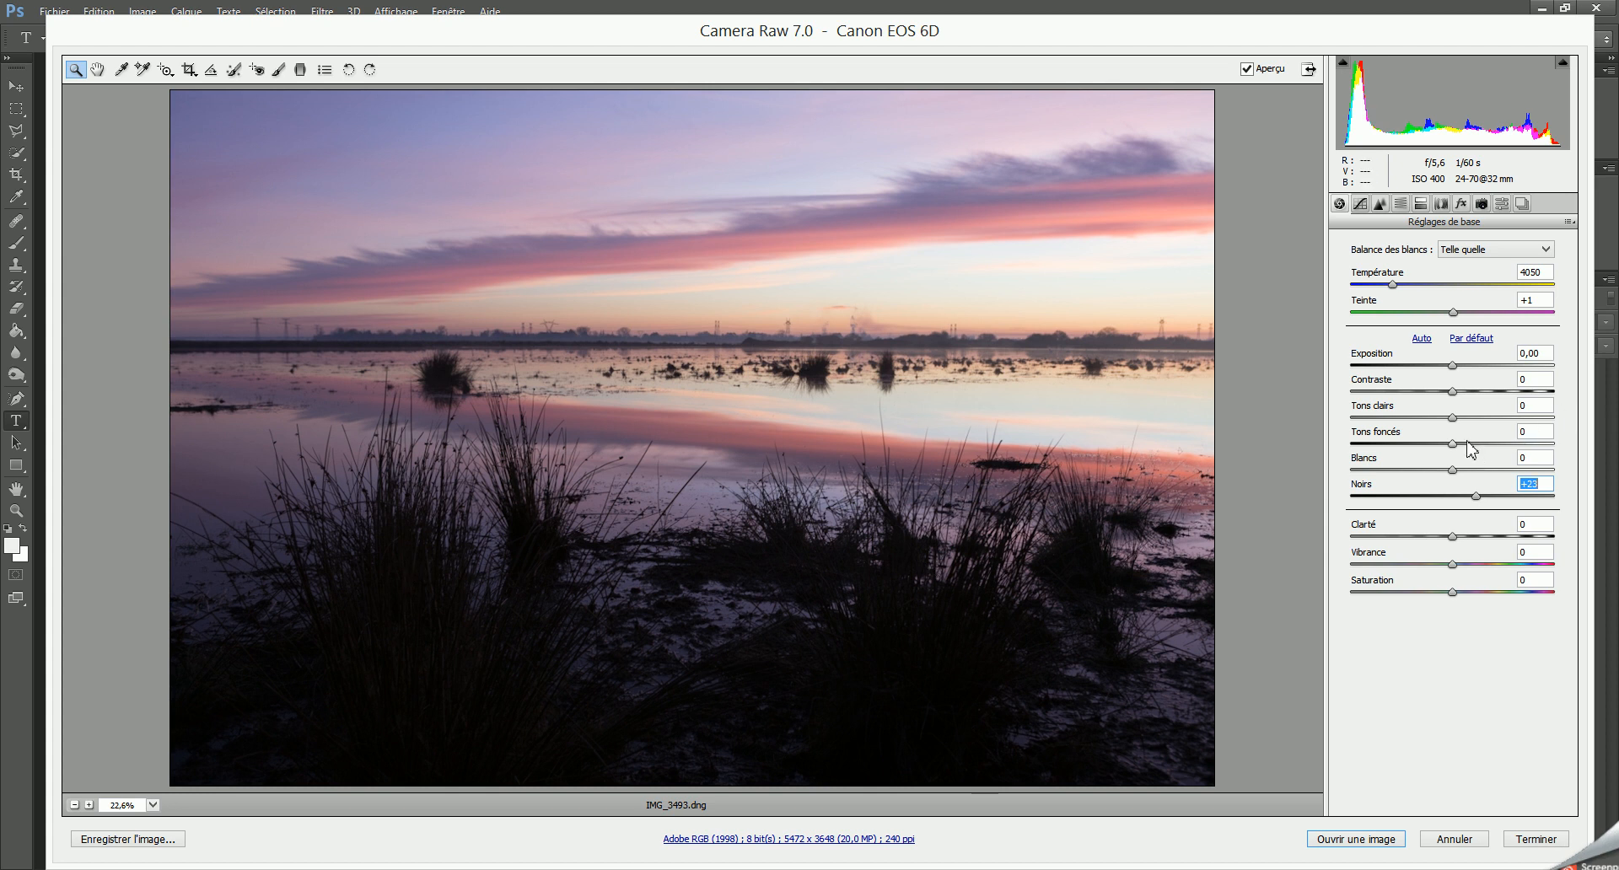
{"action": "left_click_drag", "start_coordinate": [1451, 441], "coordinate": [1461, 441]}
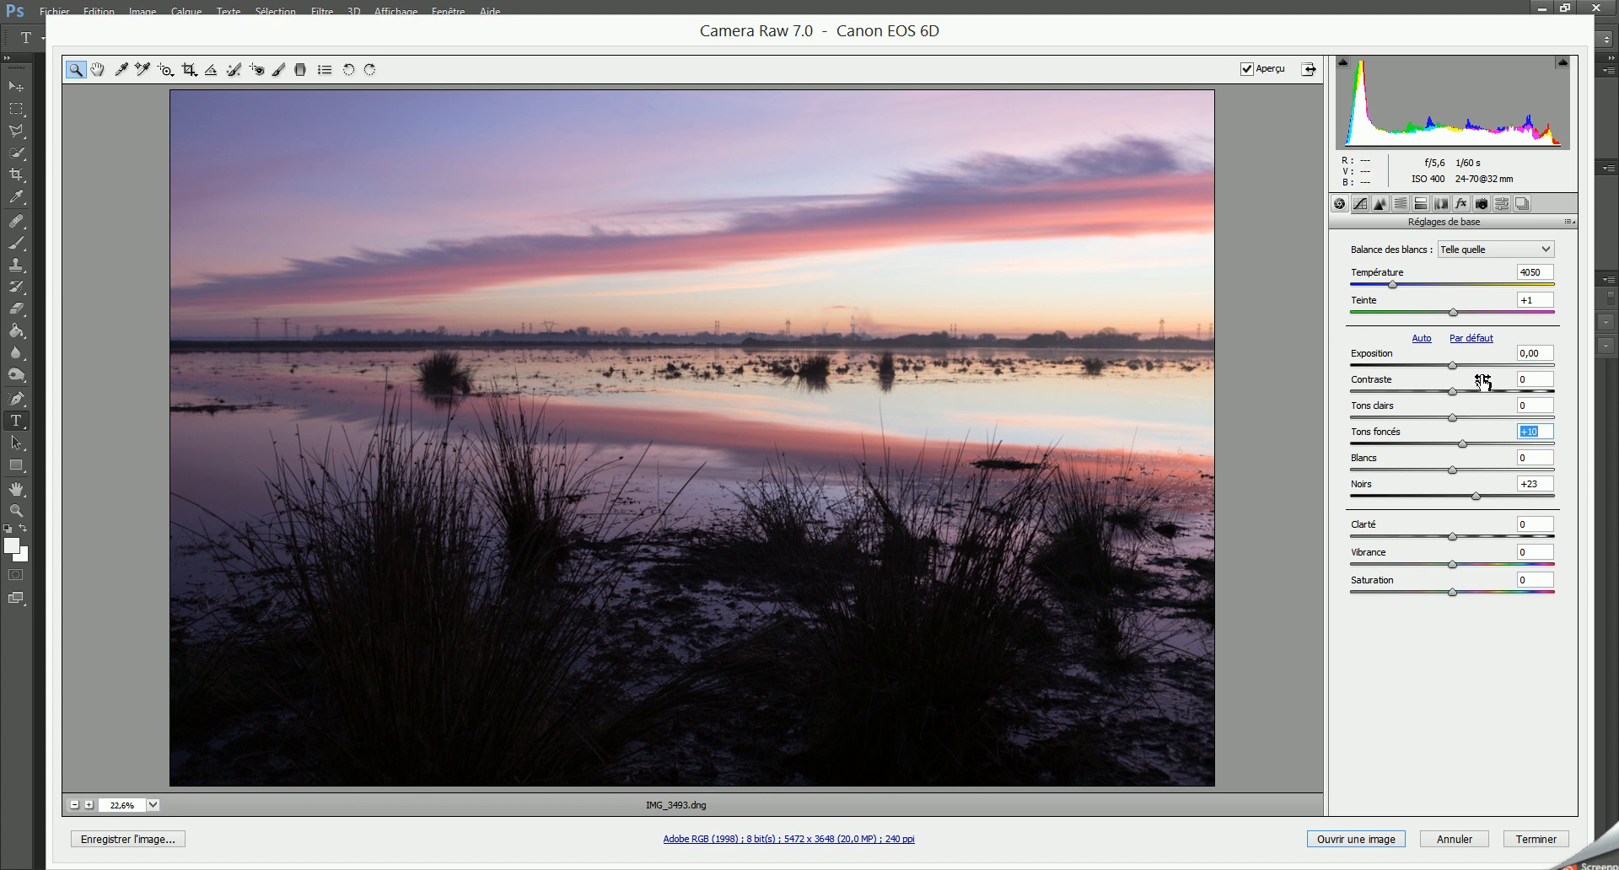
{"action": "left_click_drag", "start_coordinate": [1454, 392], "coordinate": [1440, 396]}
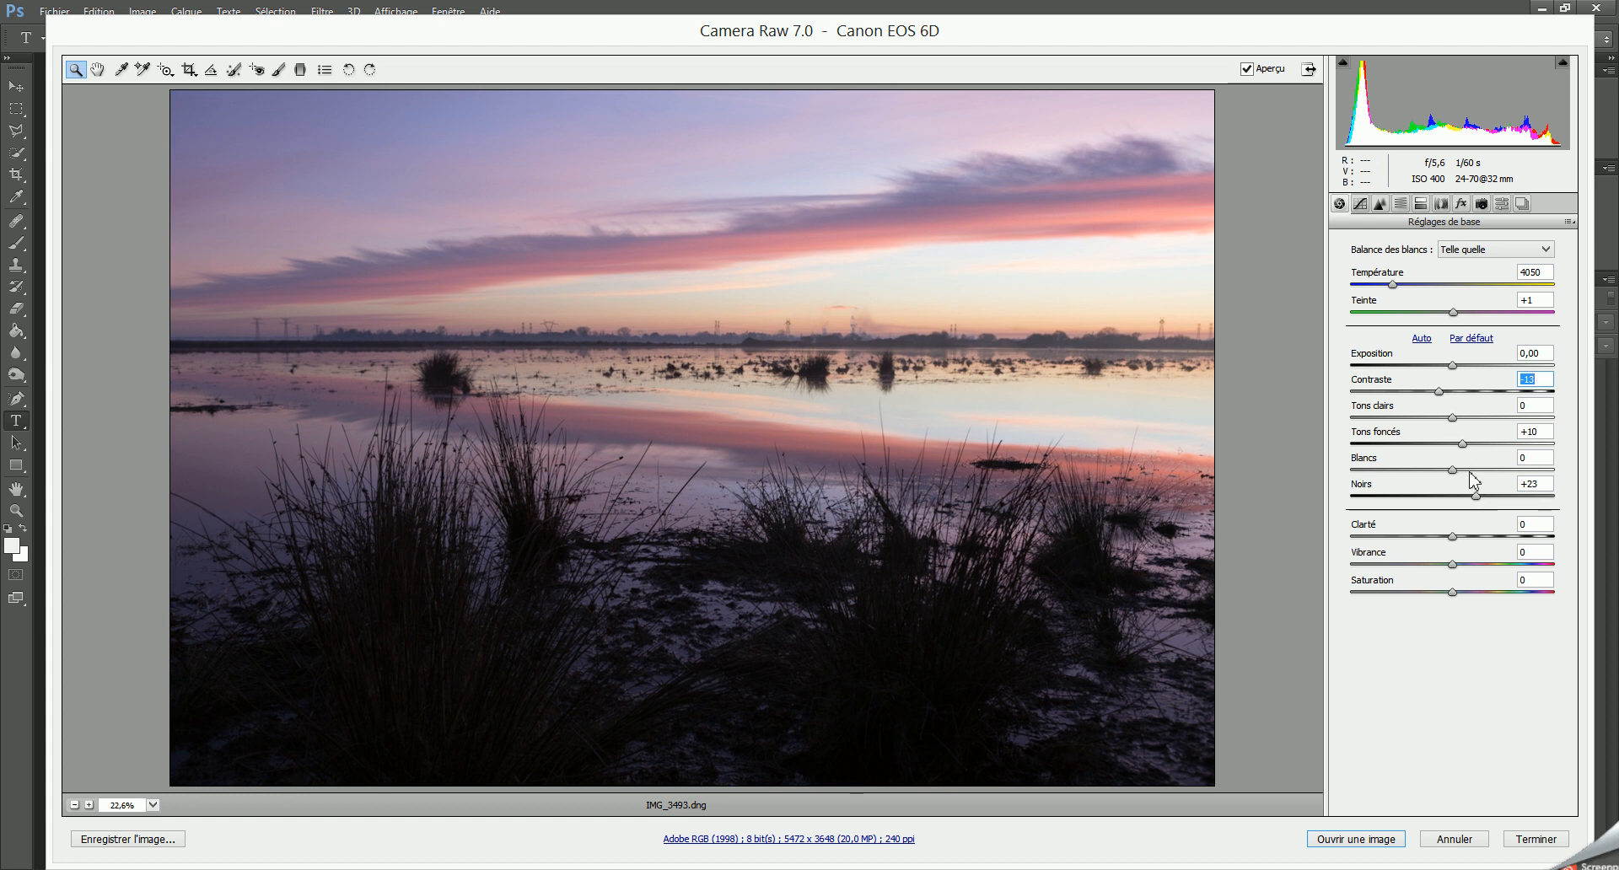
{"action": "left_click_drag", "start_coordinate": [1464, 444], "coordinate": [1468, 447]}
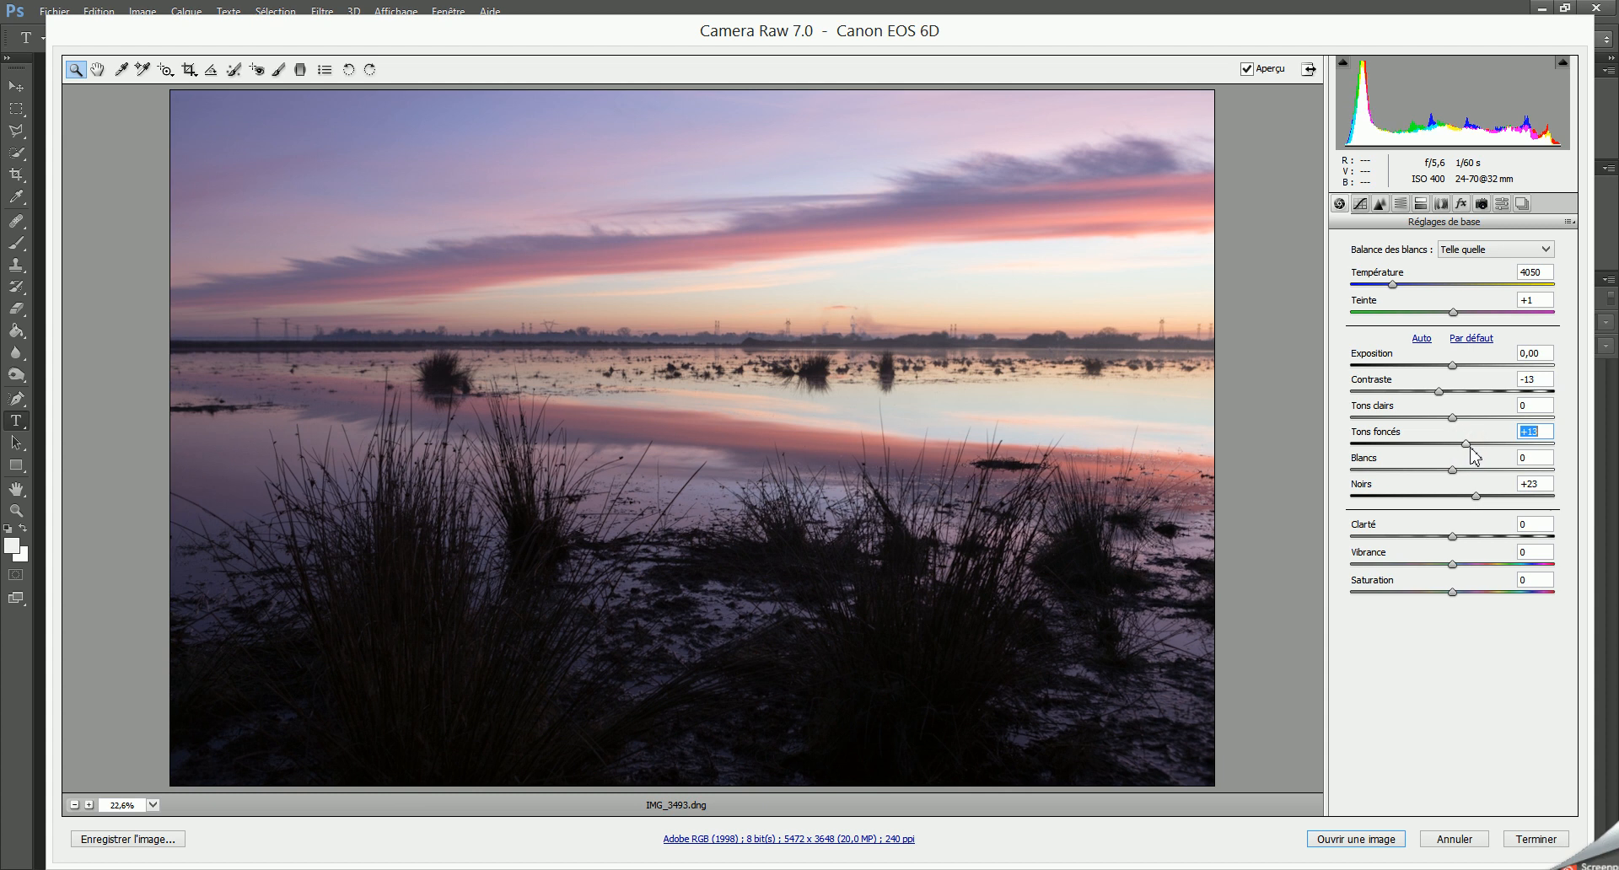
{"action": "left_click_drag", "start_coordinate": [1471, 448], "coordinate": [1474, 450]}
{"action": "left_click_drag", "start_coordinate": [1477, 497], "coordinate": [1487, 499]}
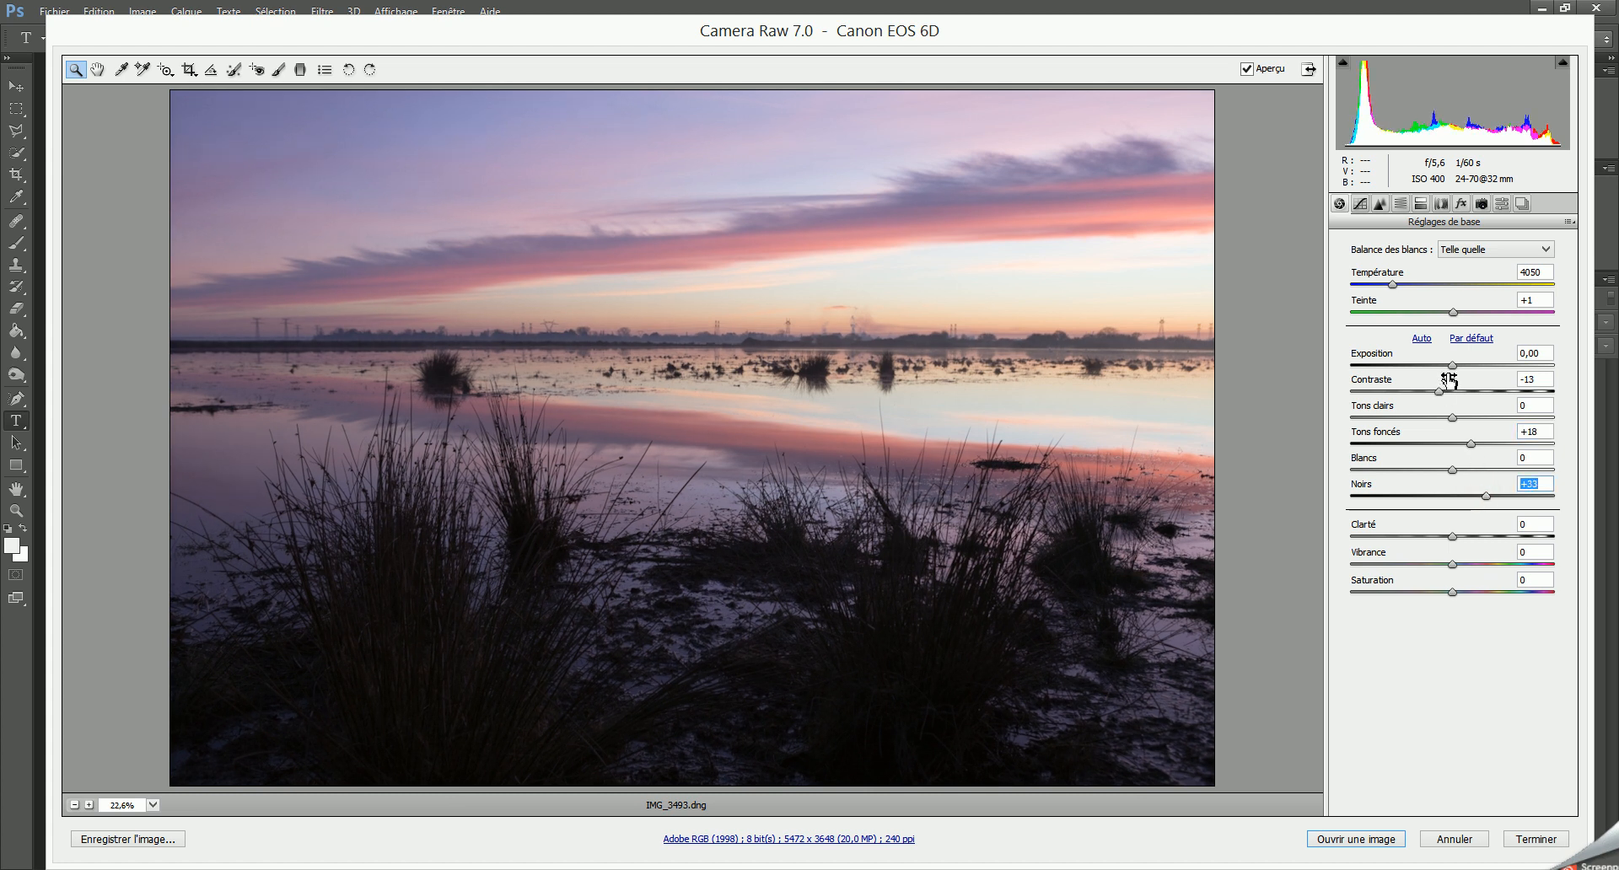
Step: Raise Exposition to +0,45 and lower Blancs to -31
{"action": "left_click_drag", "start_coordinate": [1451, 366], "coordinate": [1463, 369]}
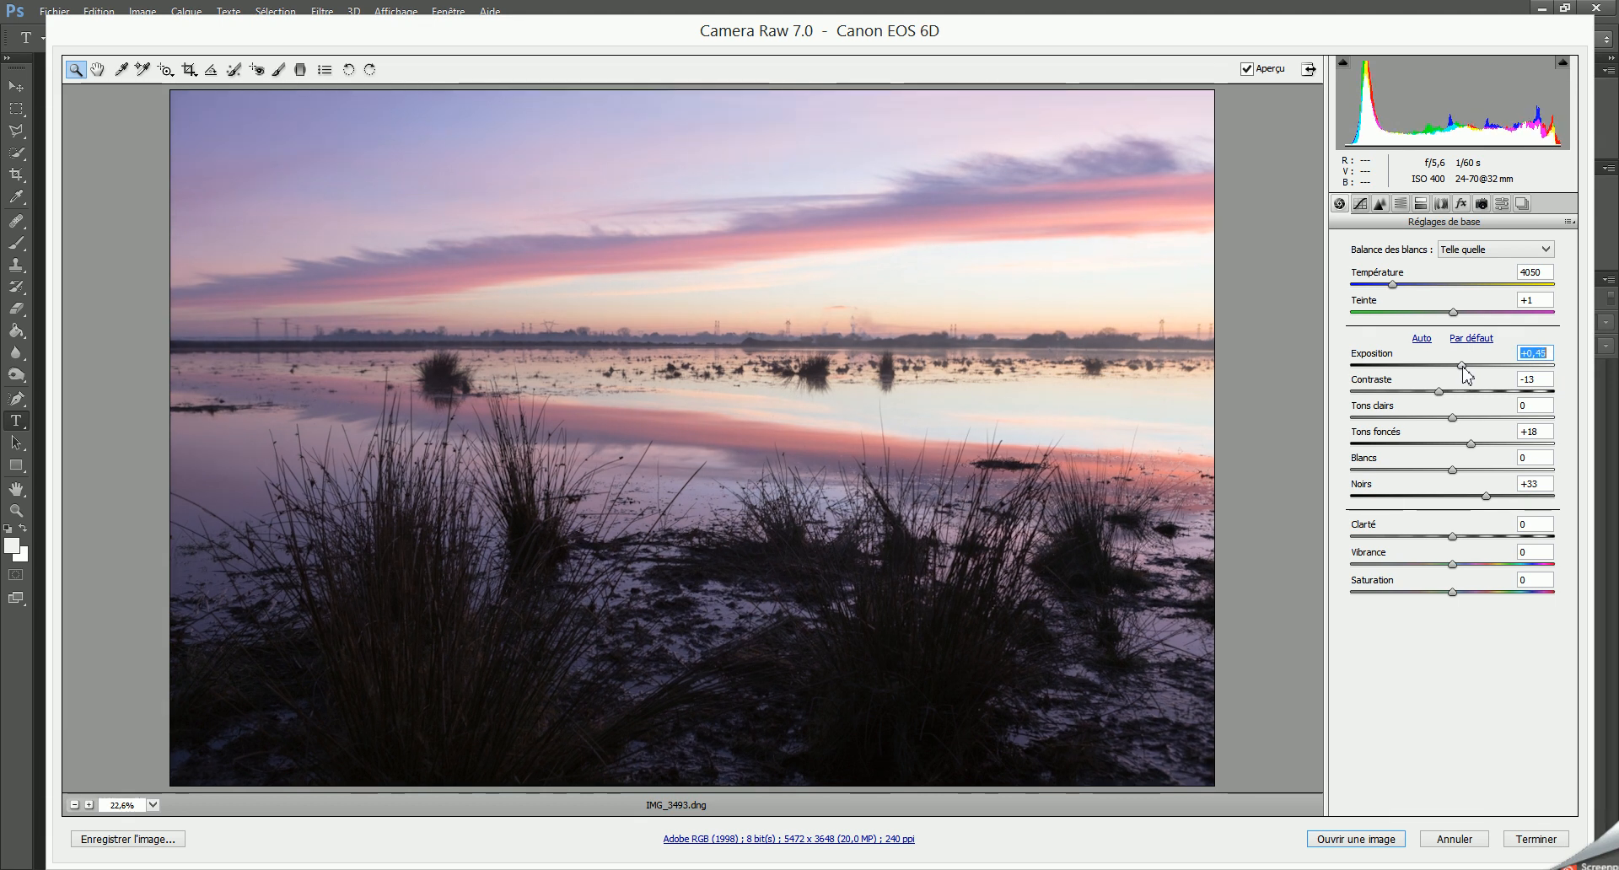
{"action": "left_click_drag", "start_coordinate": [1454, 470], "coordinate": [1413, 472]}
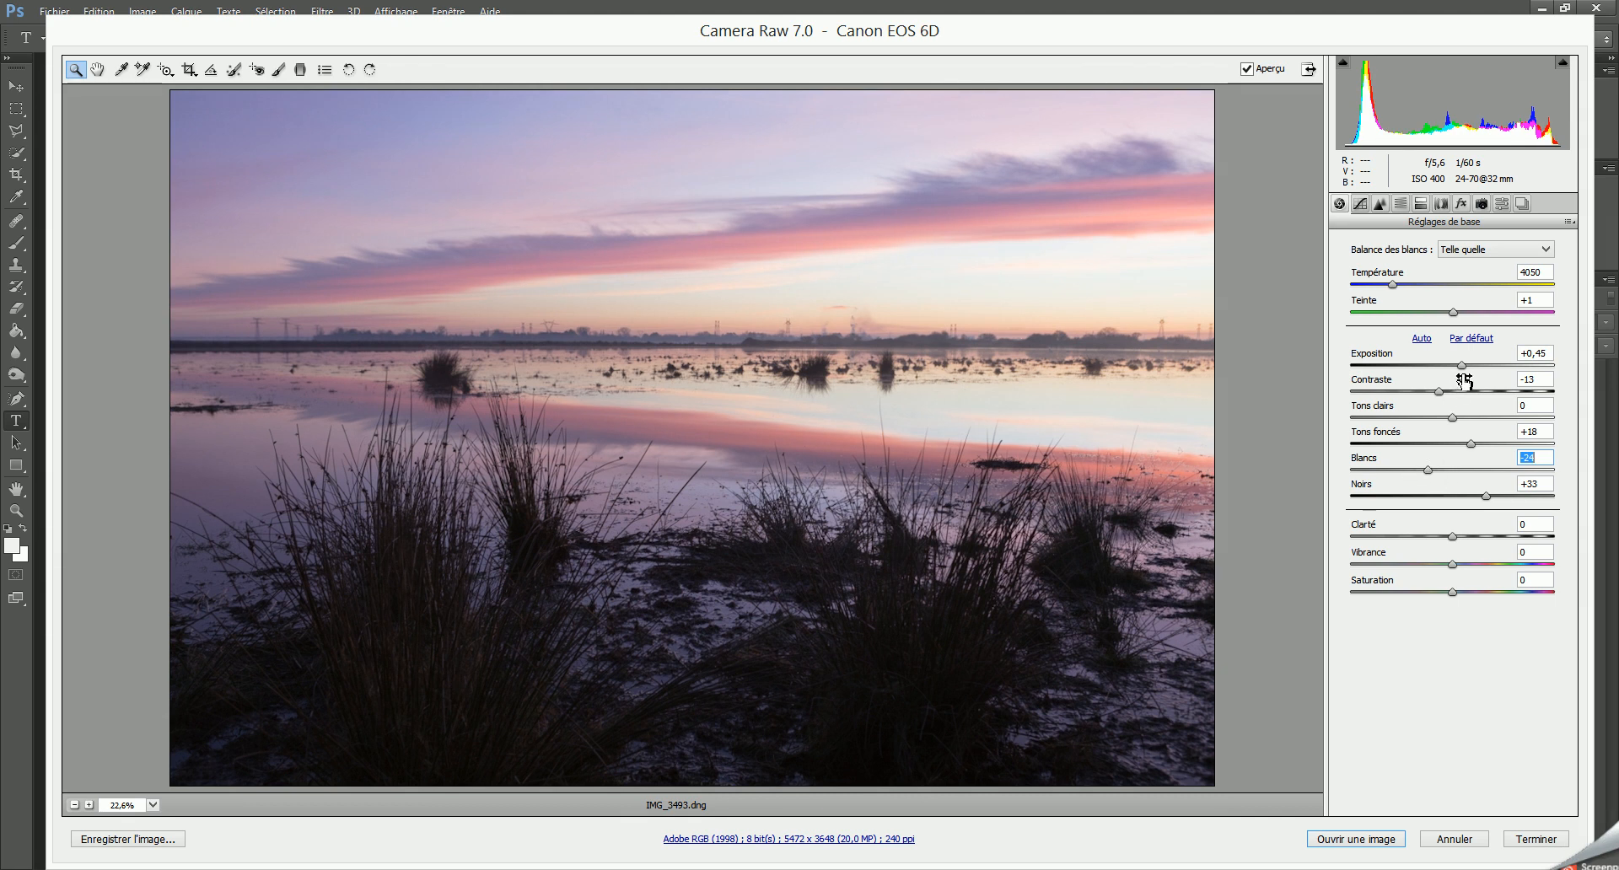
{"action": "left_click_drag", "start_coordinate": [1431, 478], "coordinate": [1421, 474]}
Step: Recover the bright sky by lowering Tons clairs to -75
{"action": "left_click_drag", "start_coordinate": [1451, 418], "coordinate": [1374, 429]}
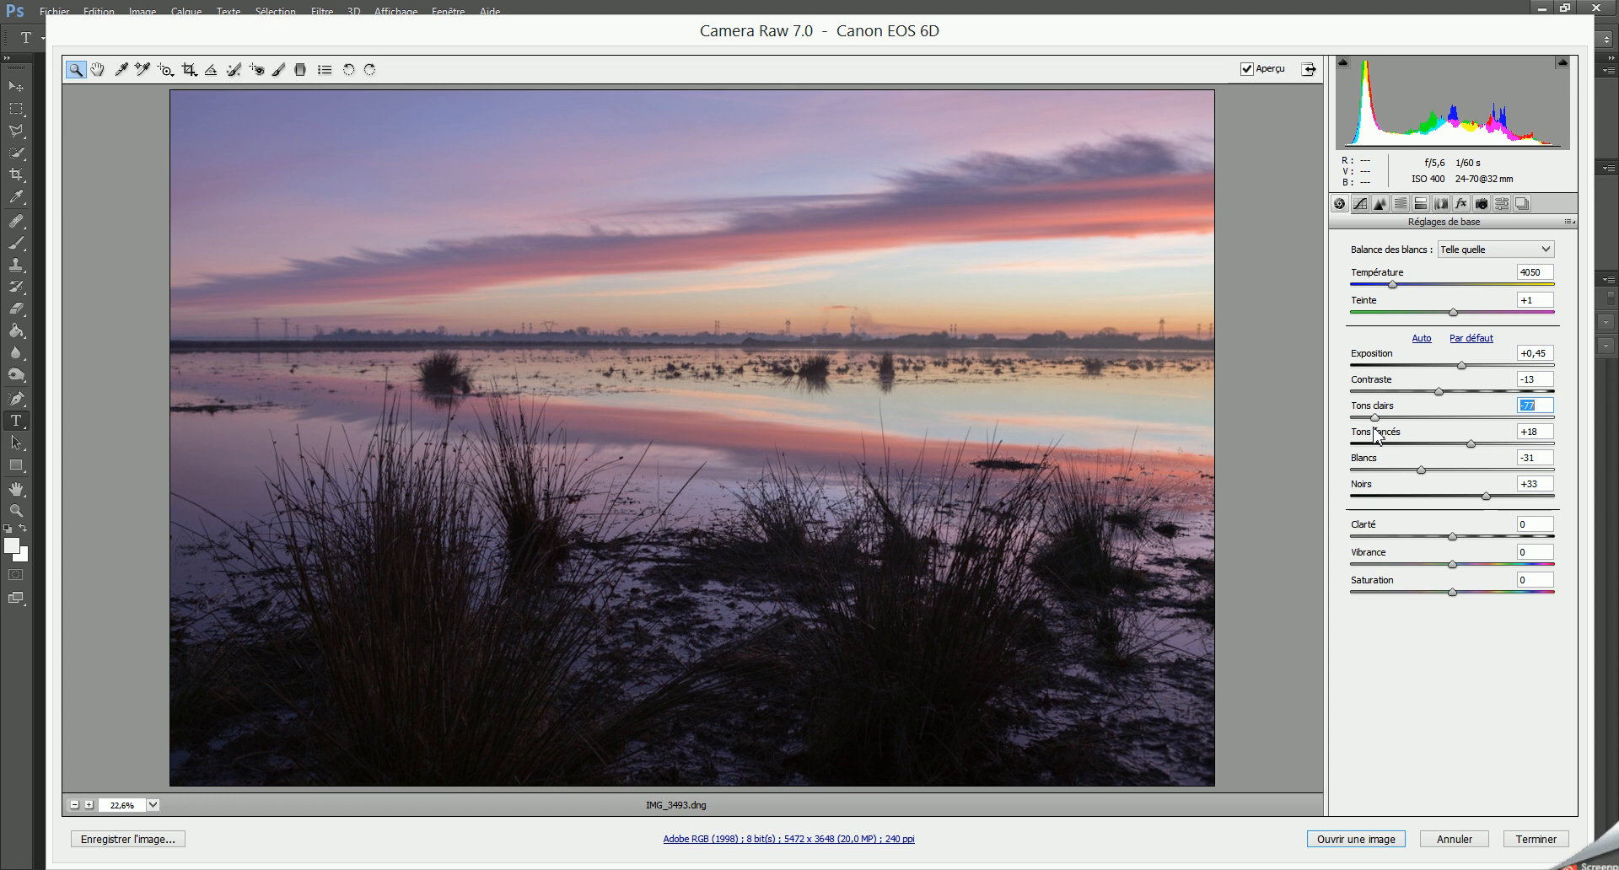
{"action": "left_click_drag", "start_coordinate": [1375, 430], "coordinate": [1362, 431]}
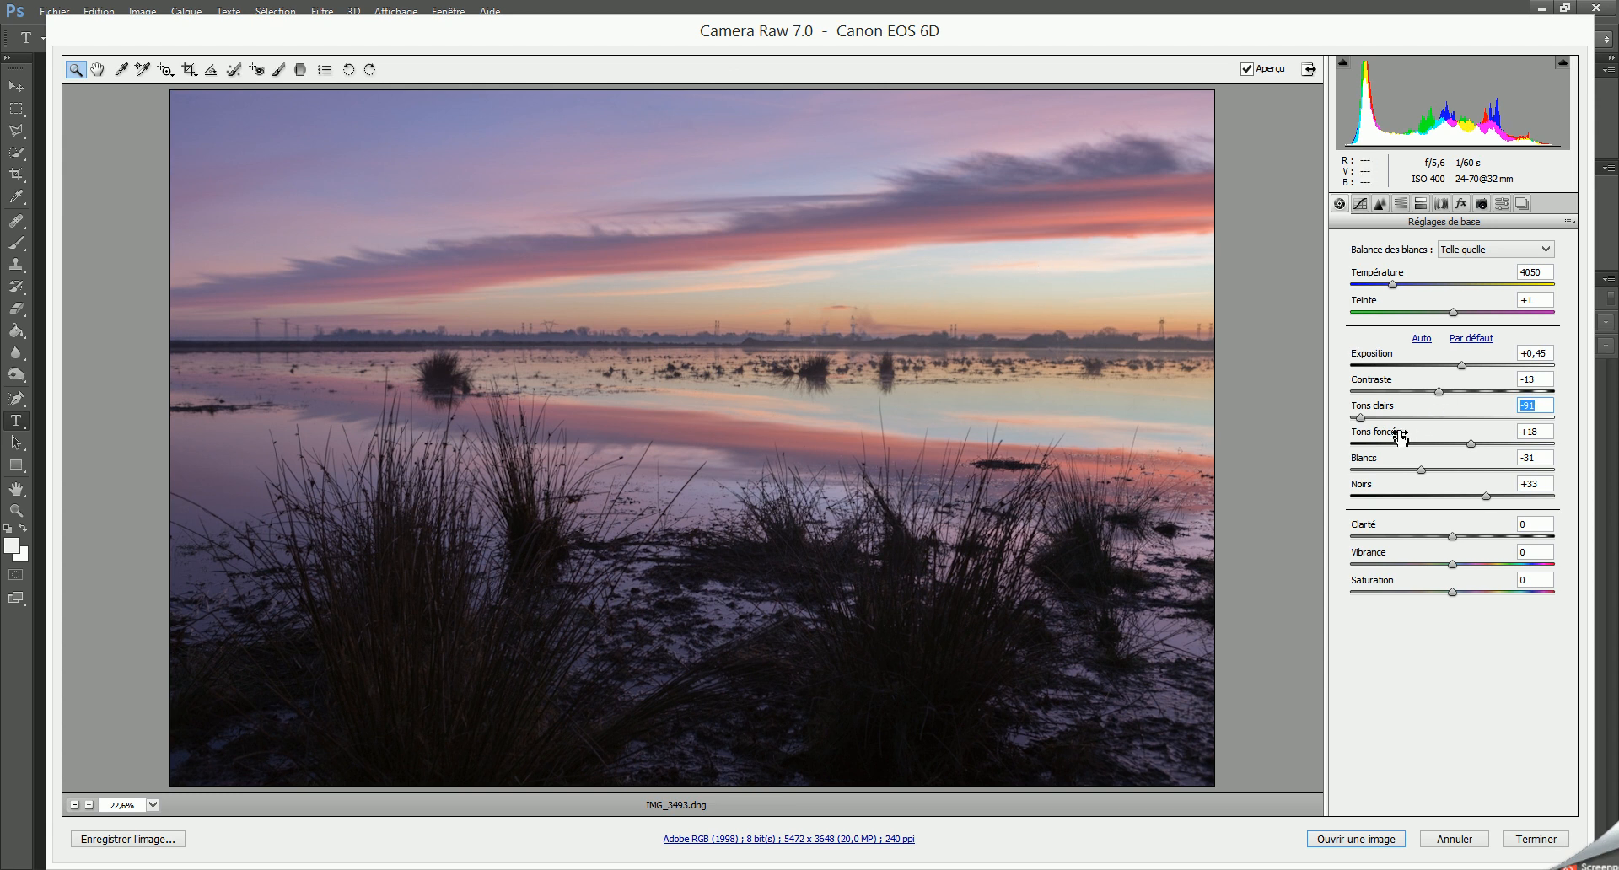
{"action": "left_click_drag", "start_coordinate": [1369, 431], "coordinate": [1385, 432]}
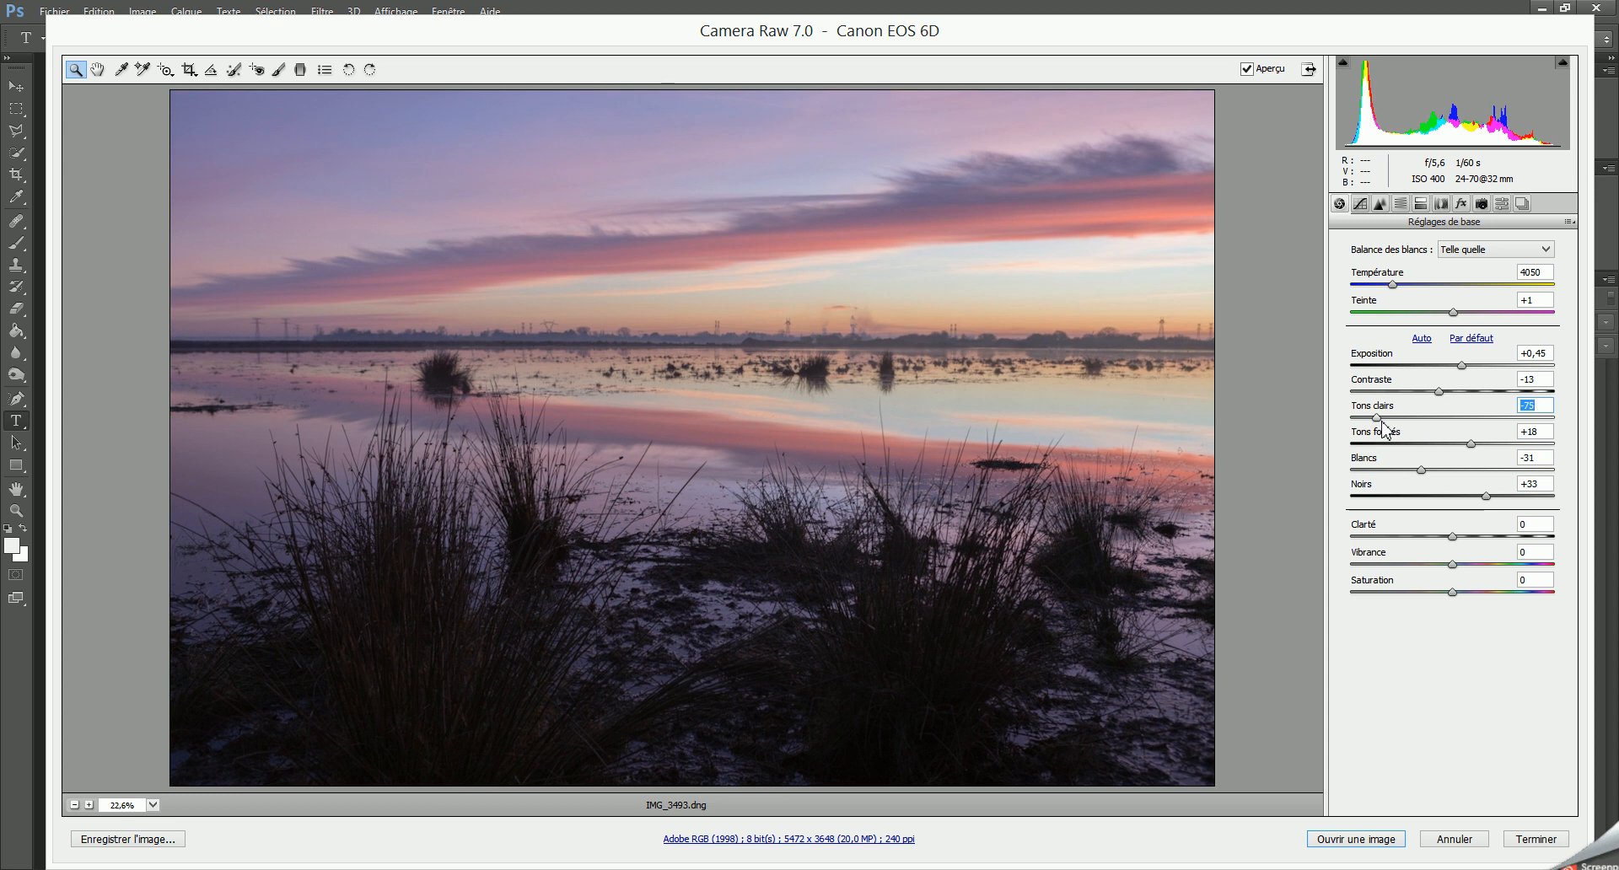
Step: Set the sharpening Gain to 70 and limit it to the edges with Masquage at 33
{"action": "left_click", "coordinate": [1378, 210]}
{"action": "left_click_drag", "start_coordinate": [1379, 270], "coordinate": [1440, 286]}
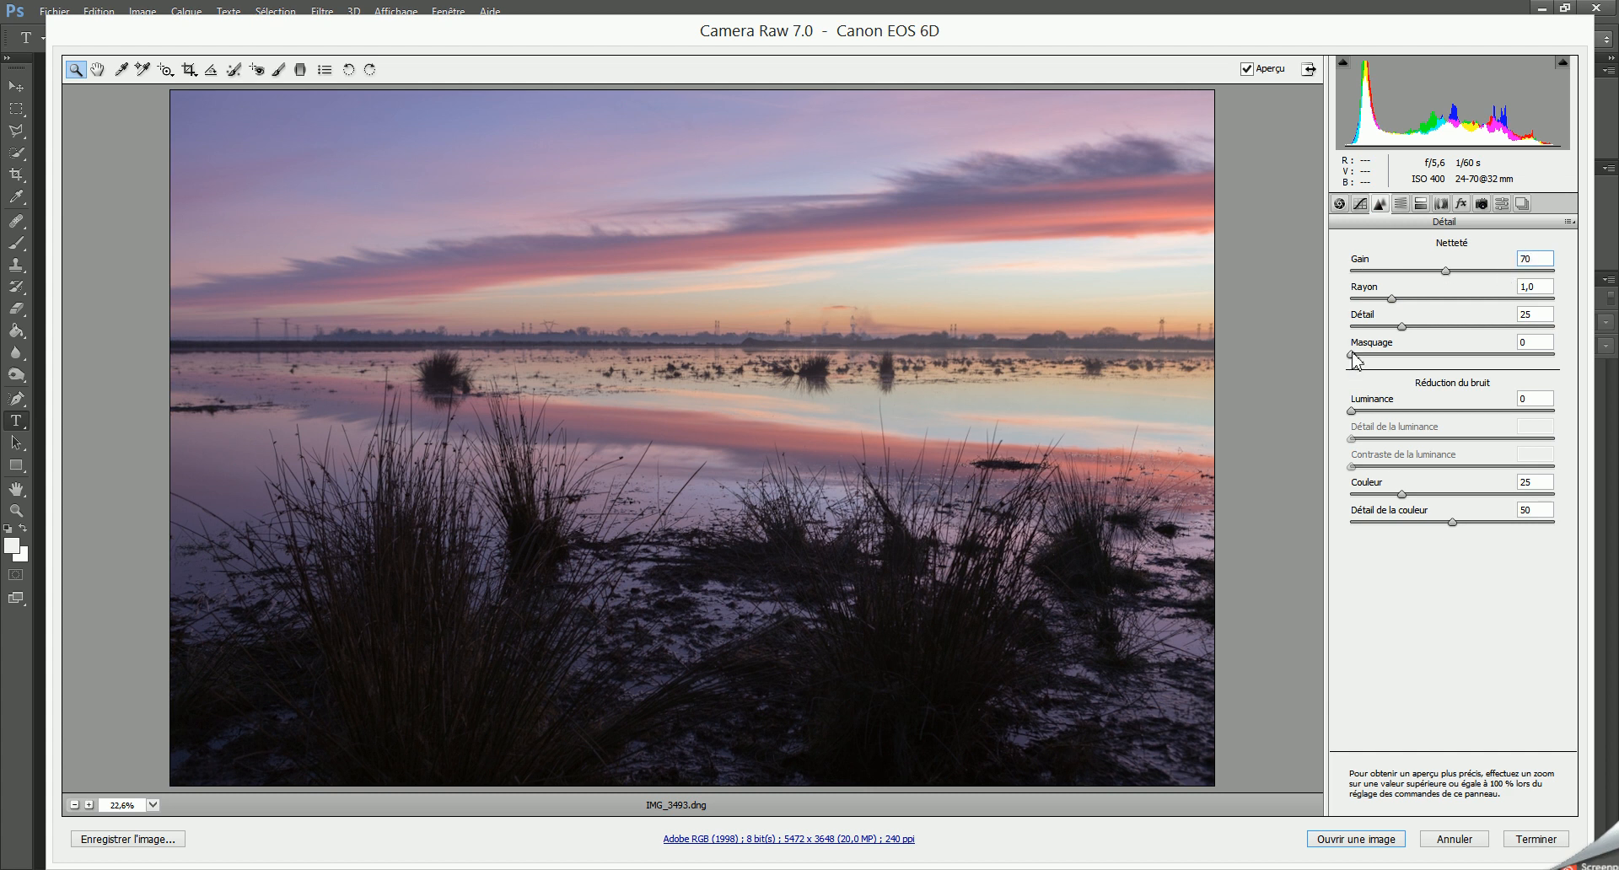
{"action": "left_click_drag", "start_coordinate": [1353, 361], "coordinate": [1417, 363]}
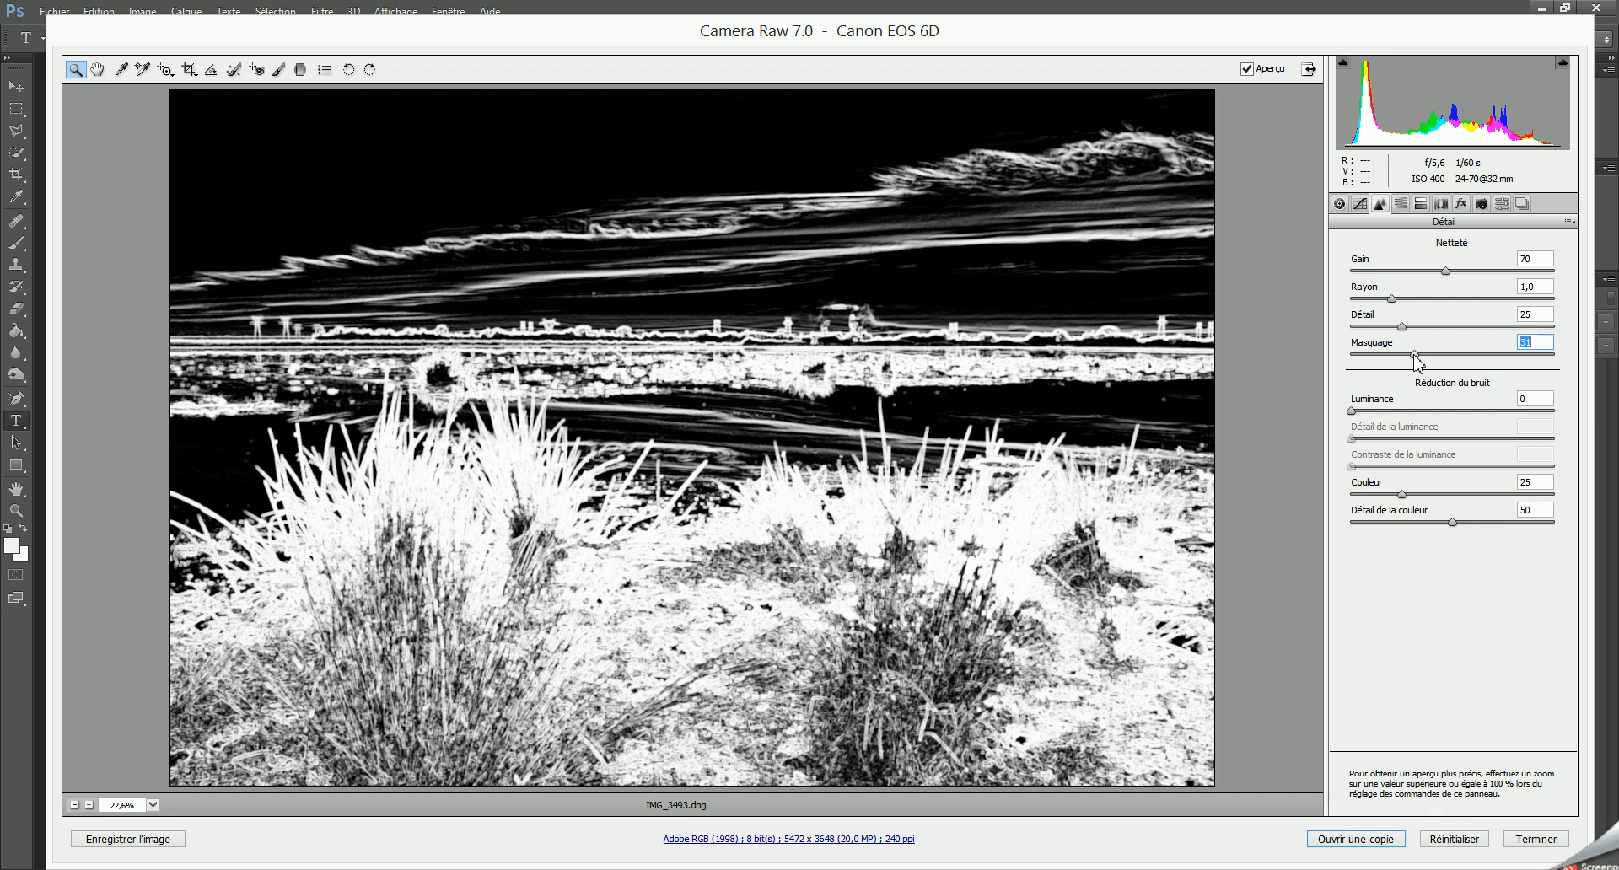
{"action": "mouse_move", "coordinate": [1418, 363]}
{"action": "left_mouse_down"}
{"action": "mouse_move", "coordinate": [1356, 363]}
{"action": "mouse_move", "coordinate": [1437, 356]}
{"action": "mouse_move", "coordinate": [1424, 357]}
{"action": "left_mouse_up"}
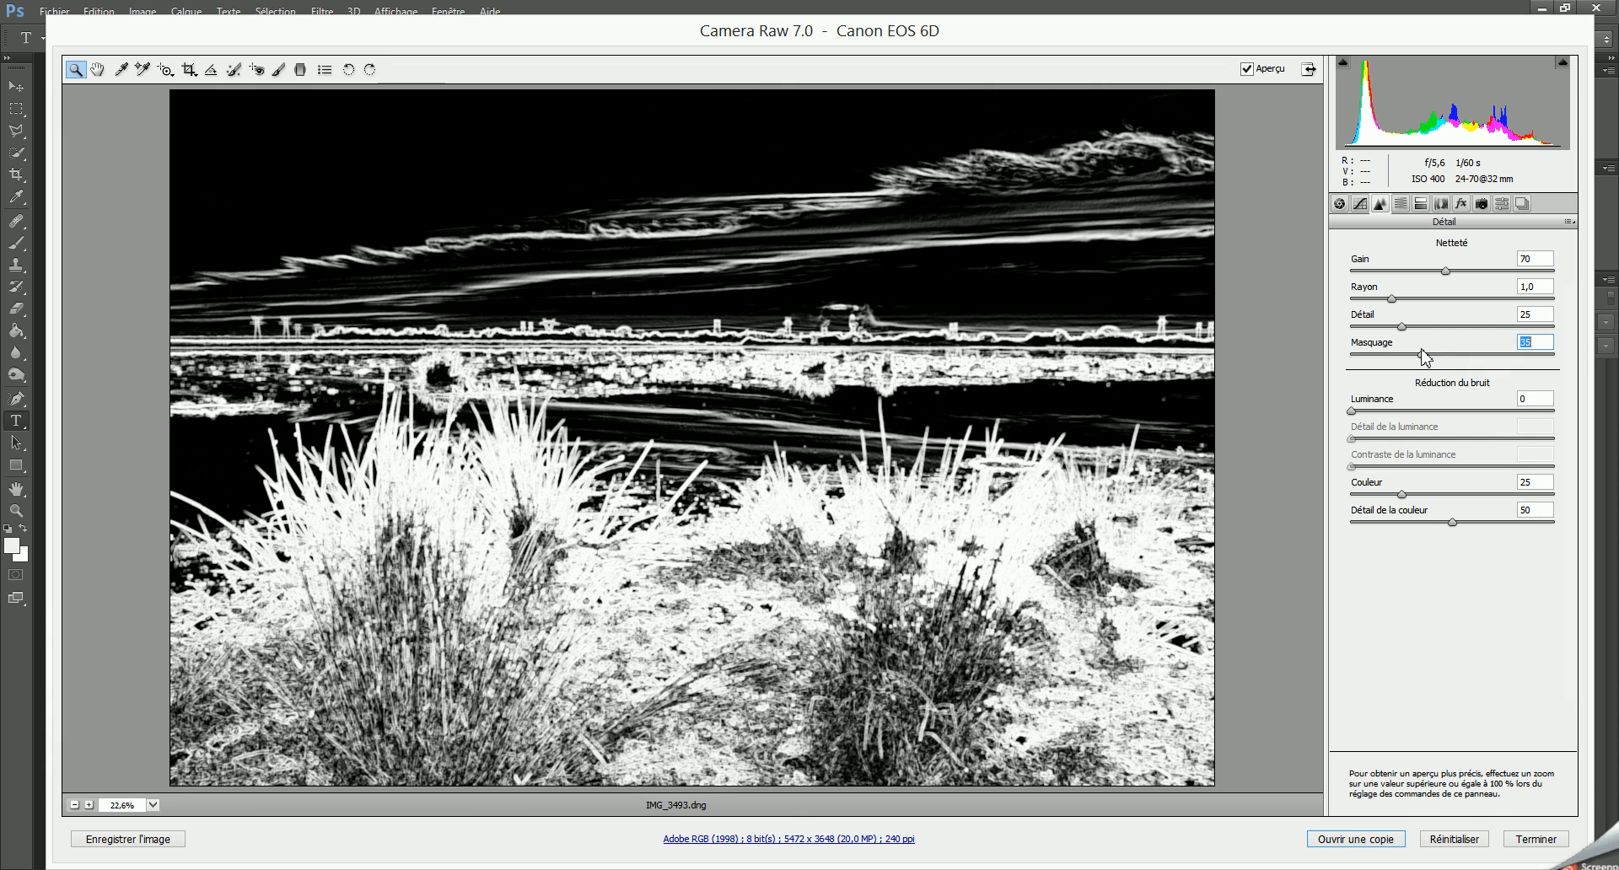
{"action": "left_click_drag", "start_coordinate": [1423, 358], "coordinate": [1422, 359]}
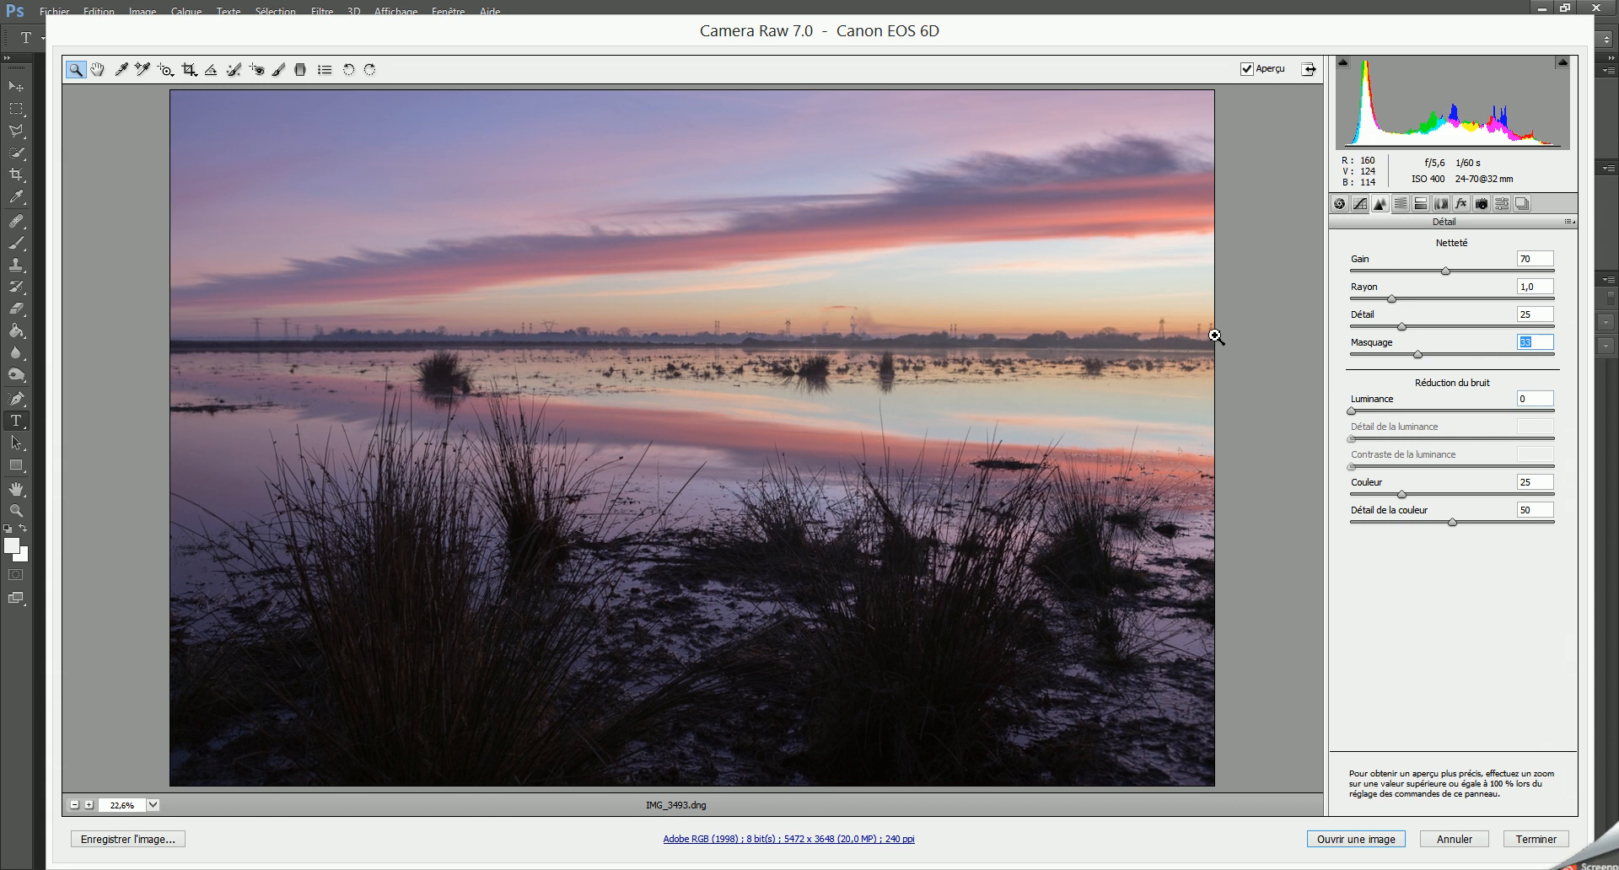
Step: Set the noise reduction Luminance to 15 and Détail de la luminance to 70
{"action": "left_click", "coordinate": [786, 296]}
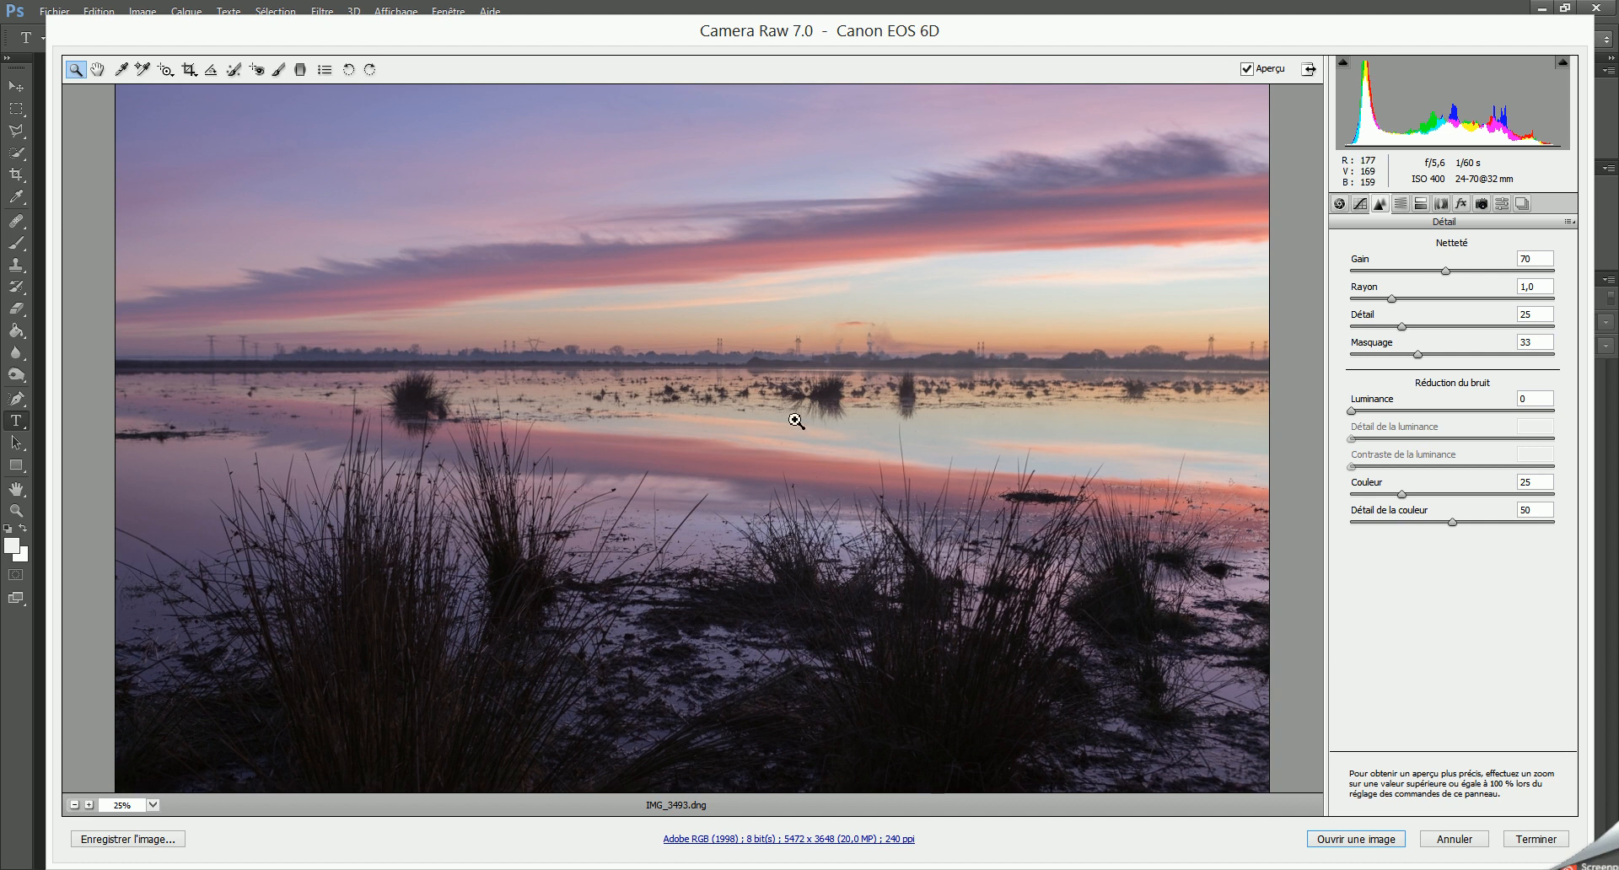
{"action": "left_click", "coordinate": [797, 372]}
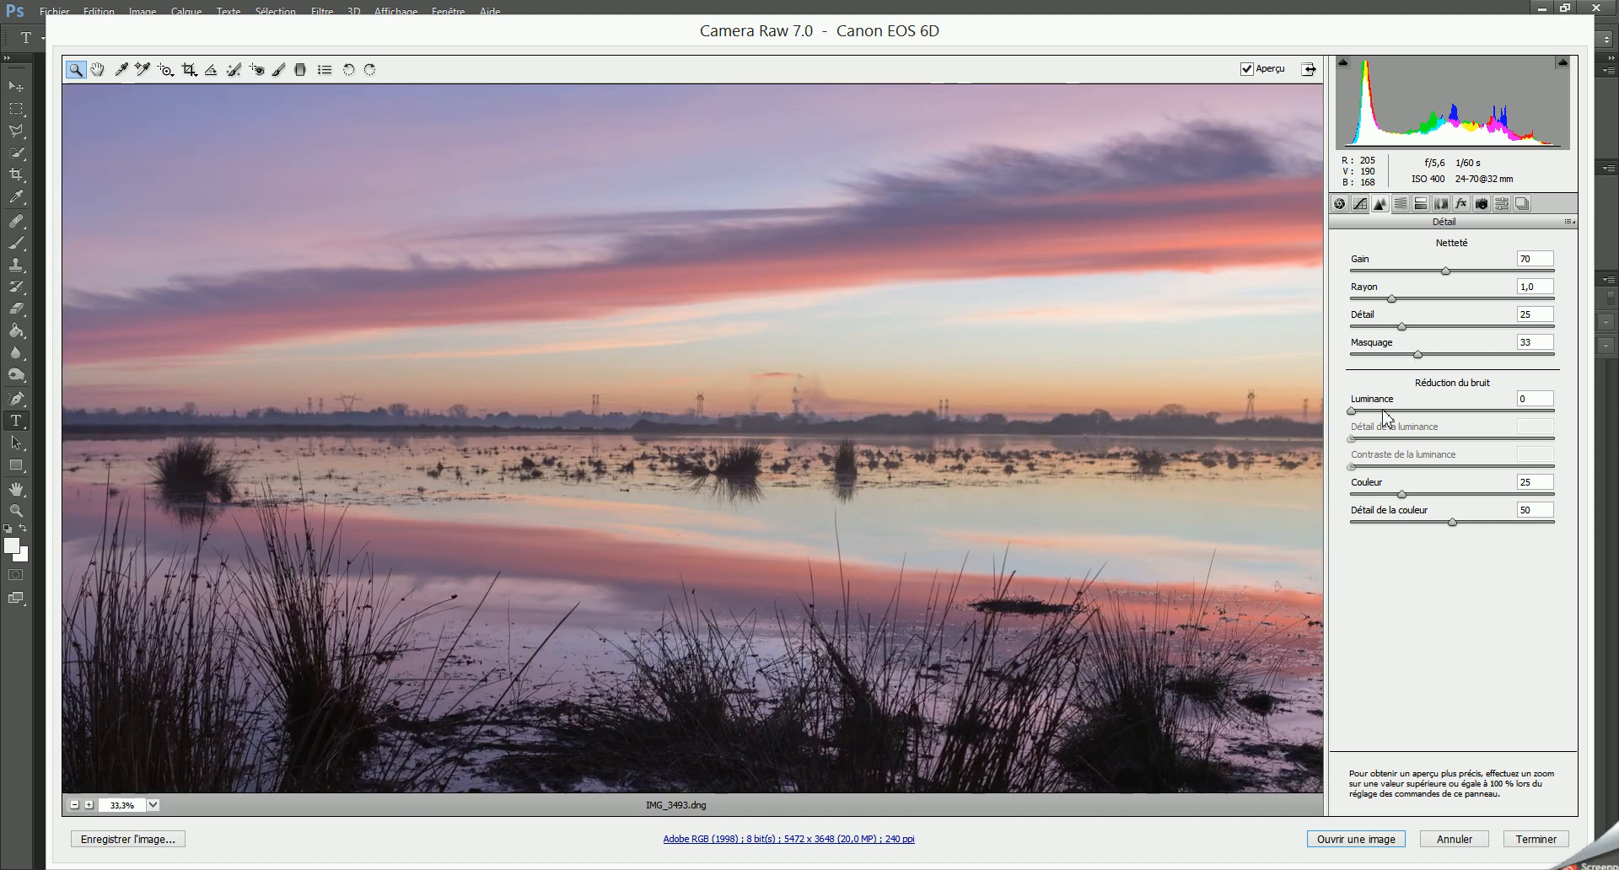
{"action": "left_click", "coordinate": [957, 410]}
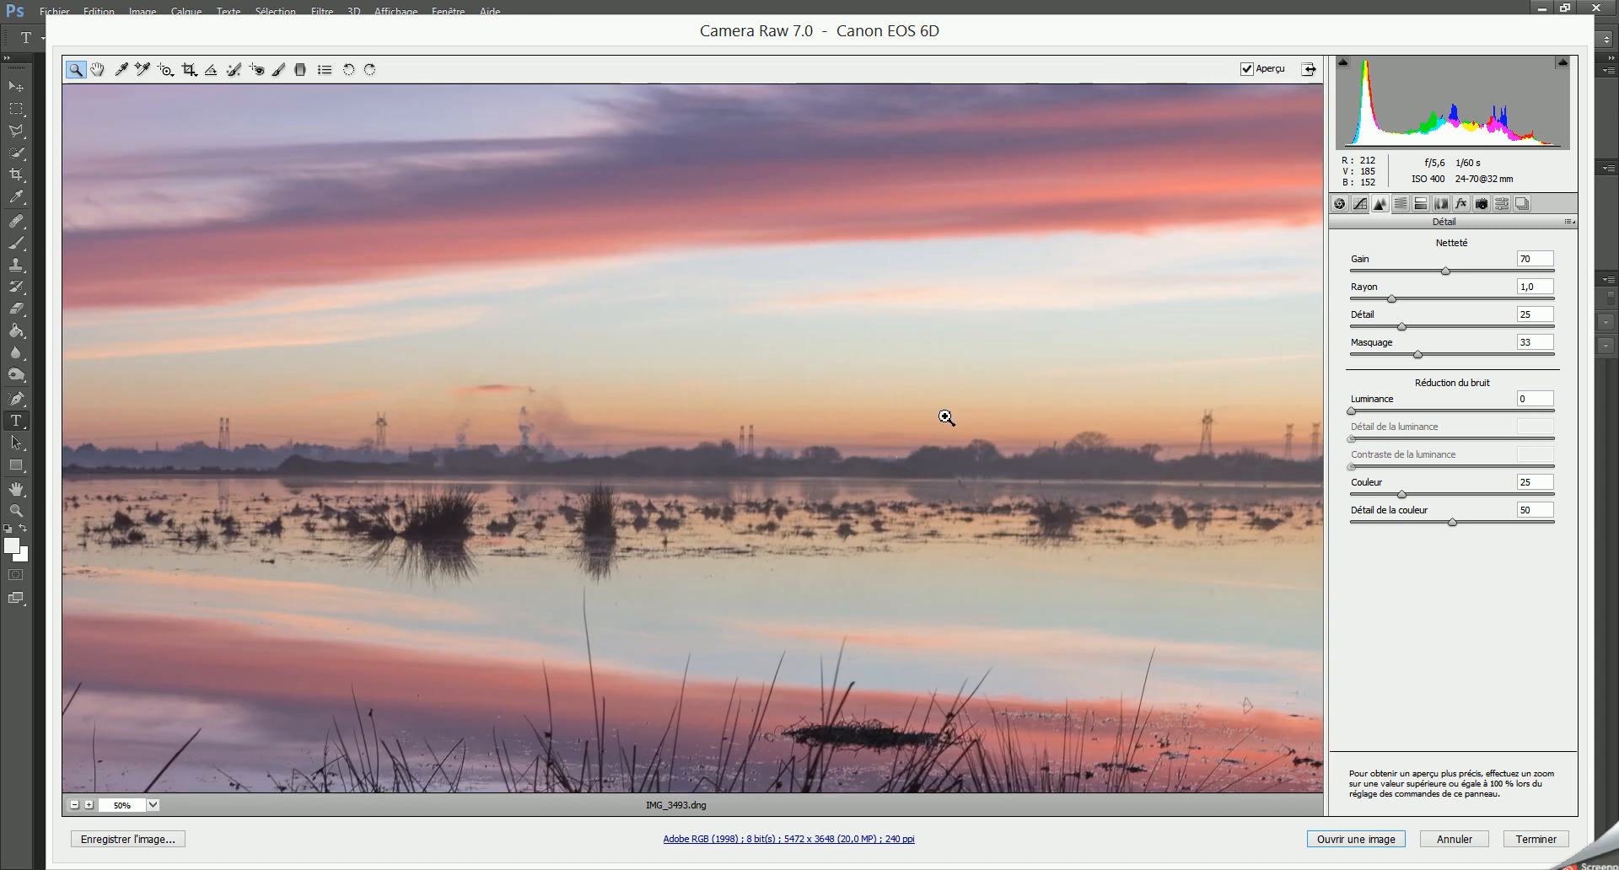
{"action": "left_click", "coordinate": [74, 805]}
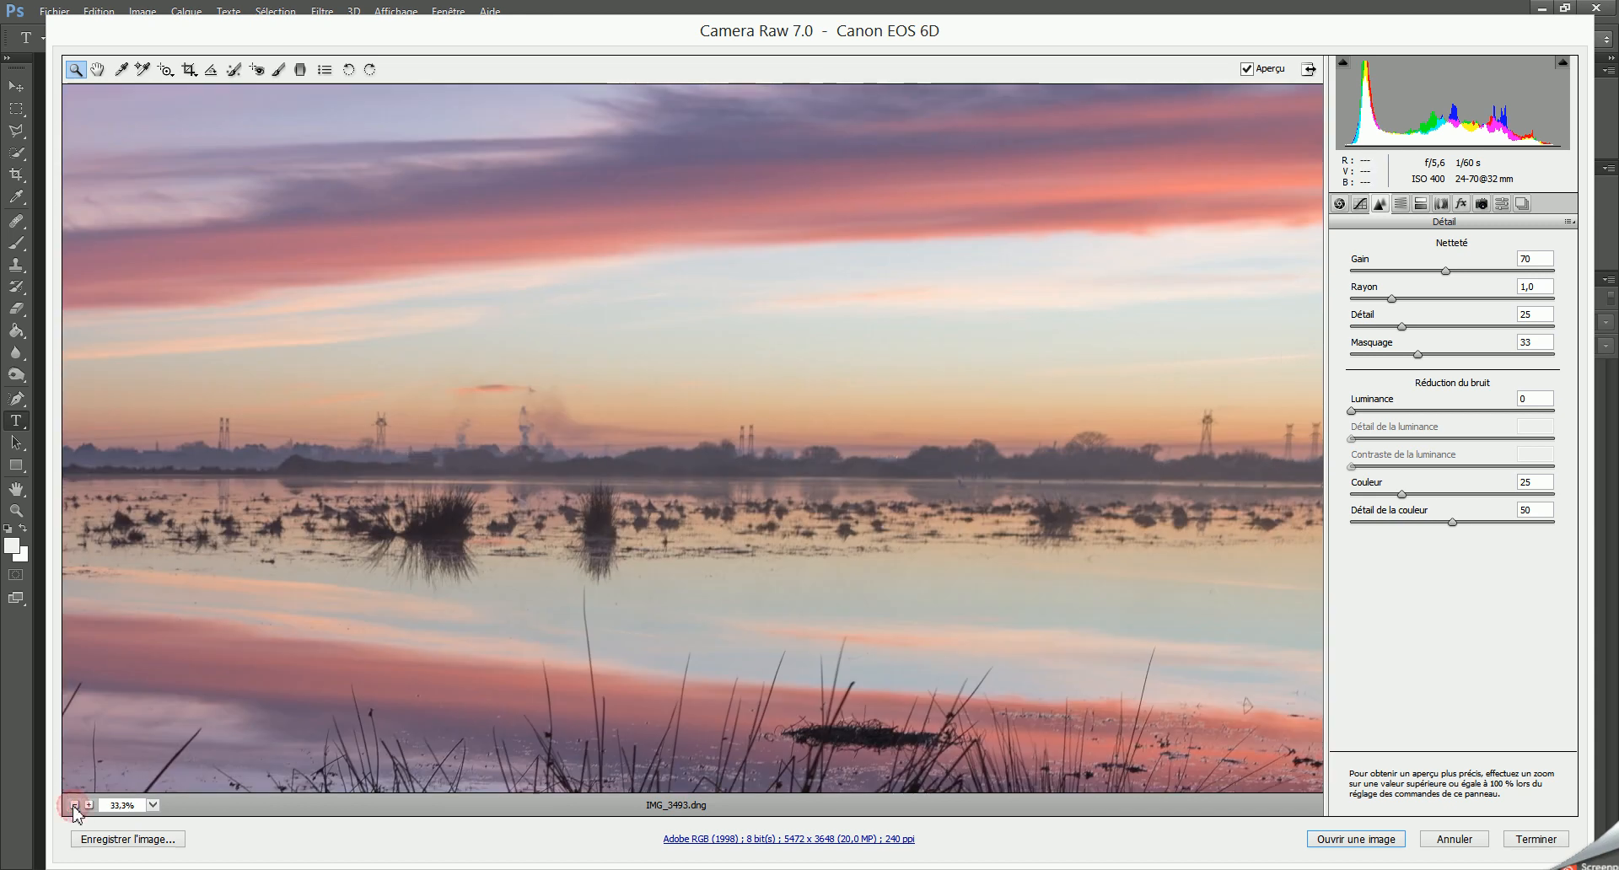
{"action": "left_click", "coordinate": [74, 805]}
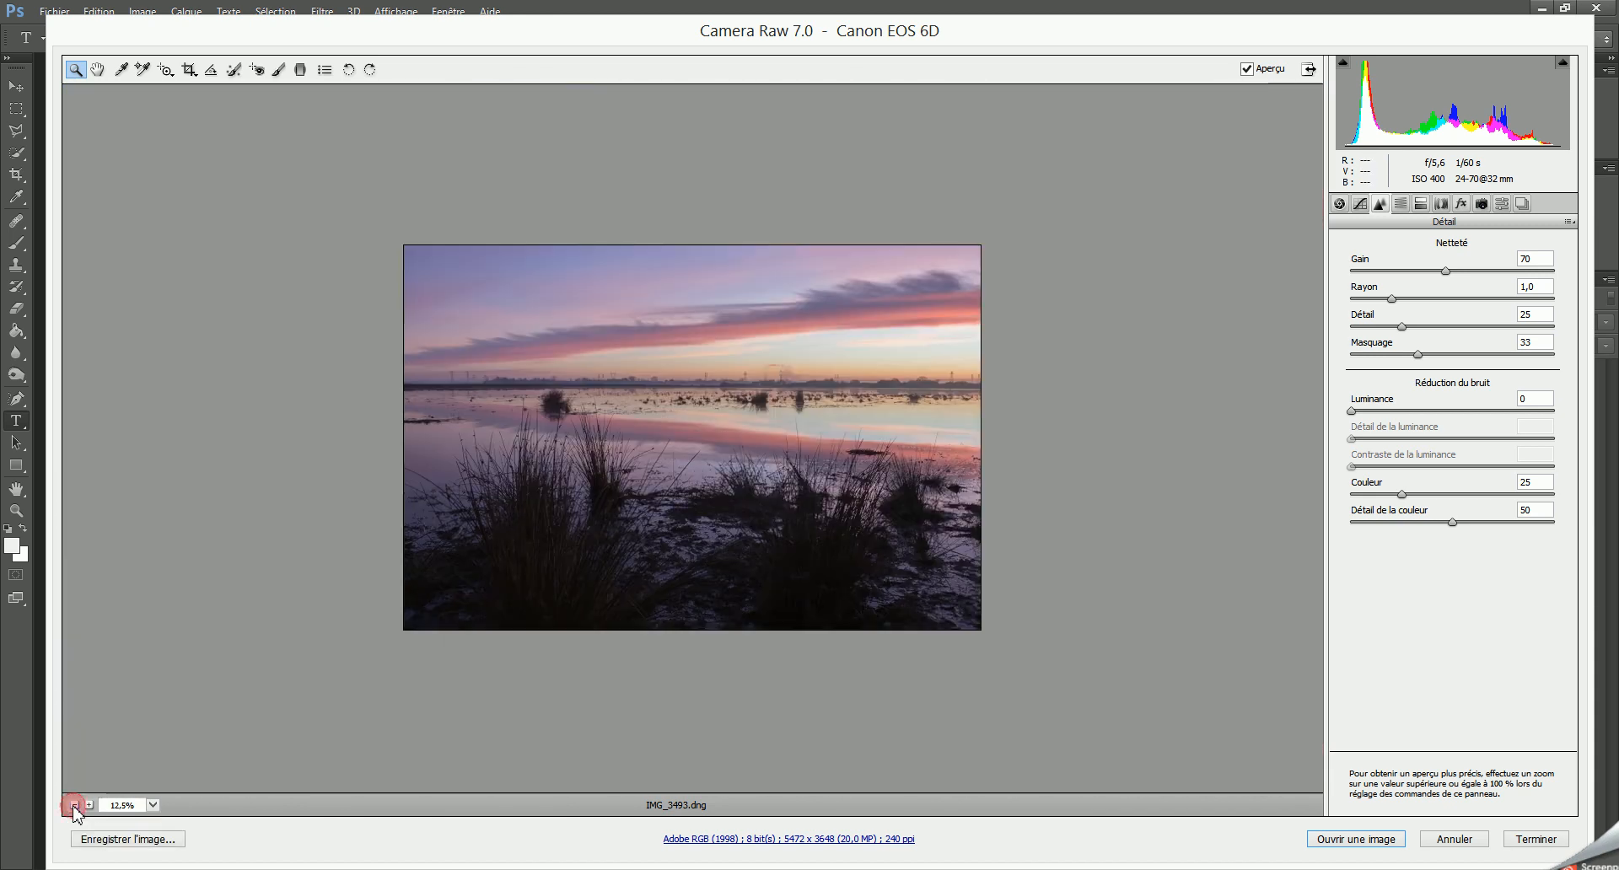
{"action": "left_click", "coordinate": [90, 806]}
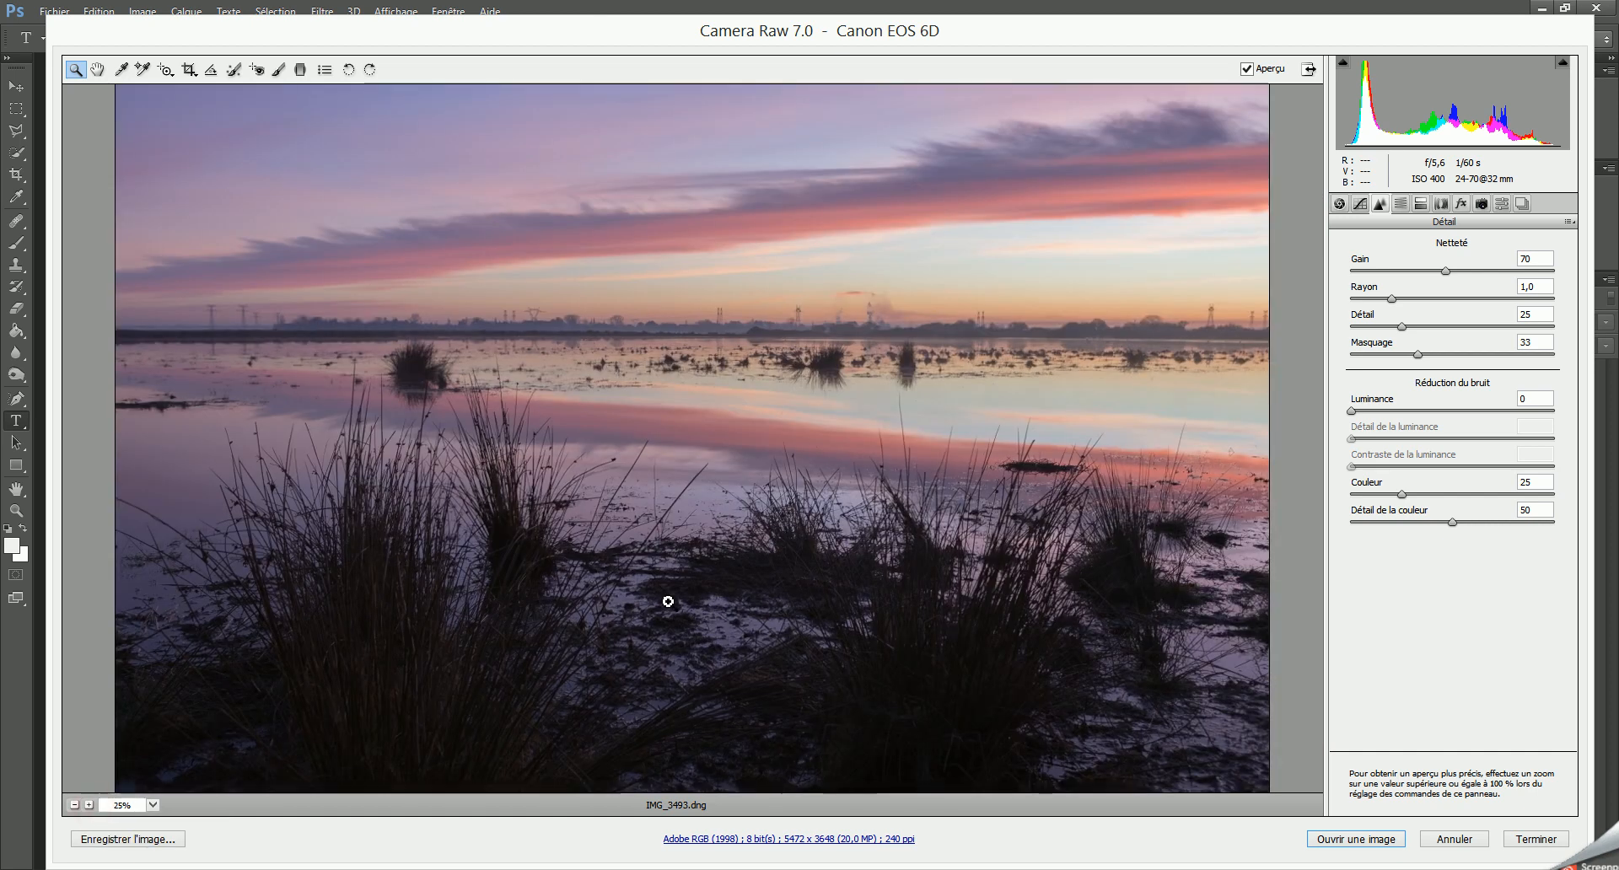
{"action": "left_click", "coordinate": [1550, 401]}
{"action": "type", "text": "15"}
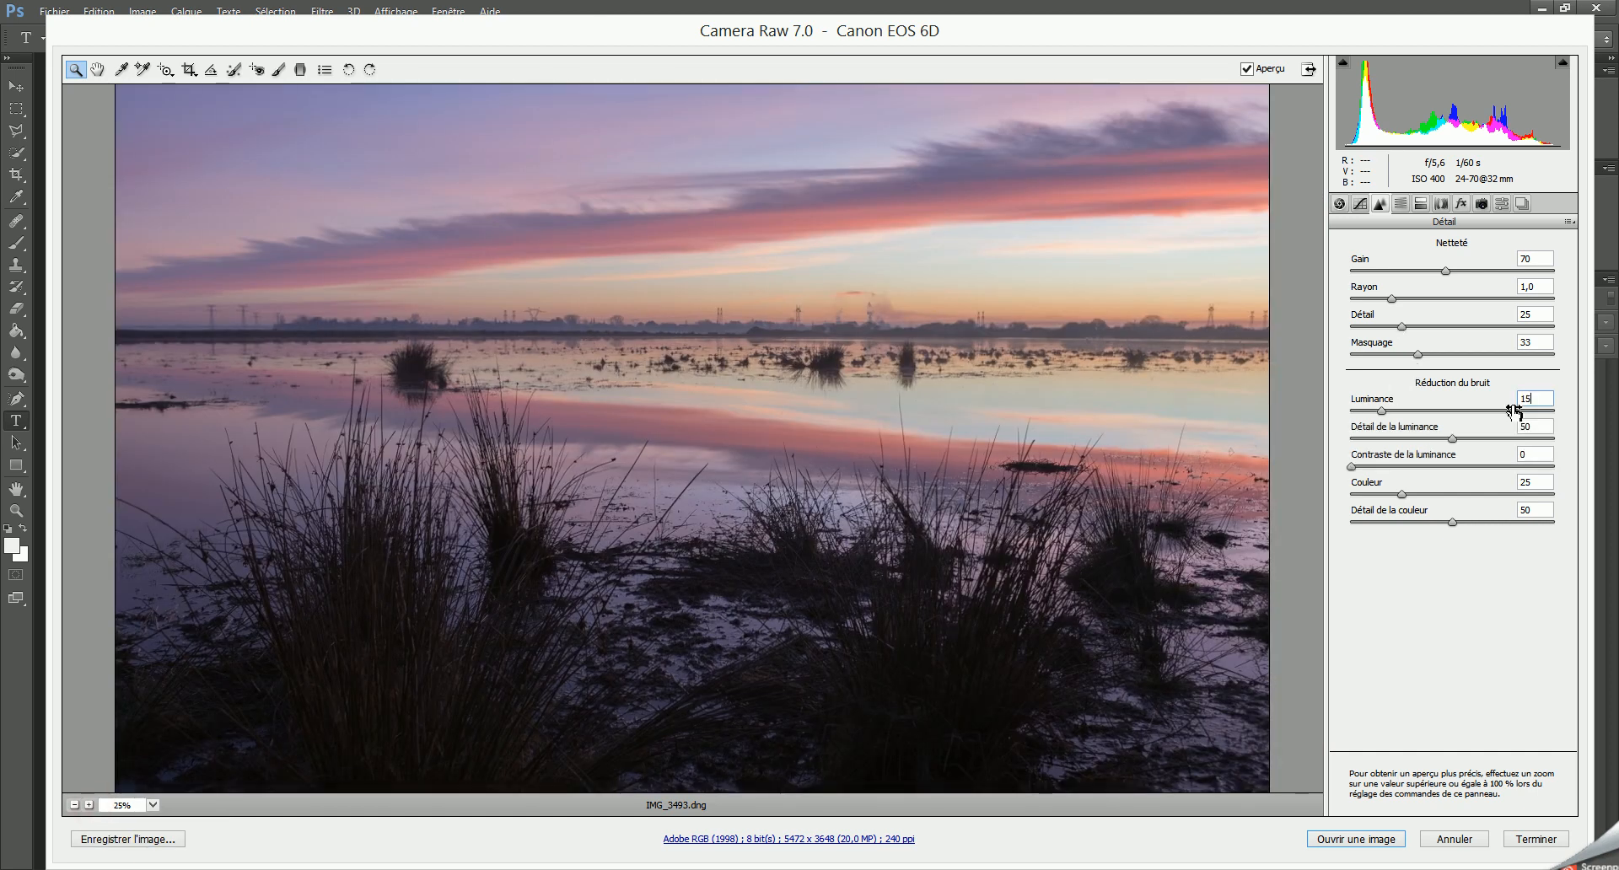
{"action": "left_click", "coordinate": [1540, 428]}
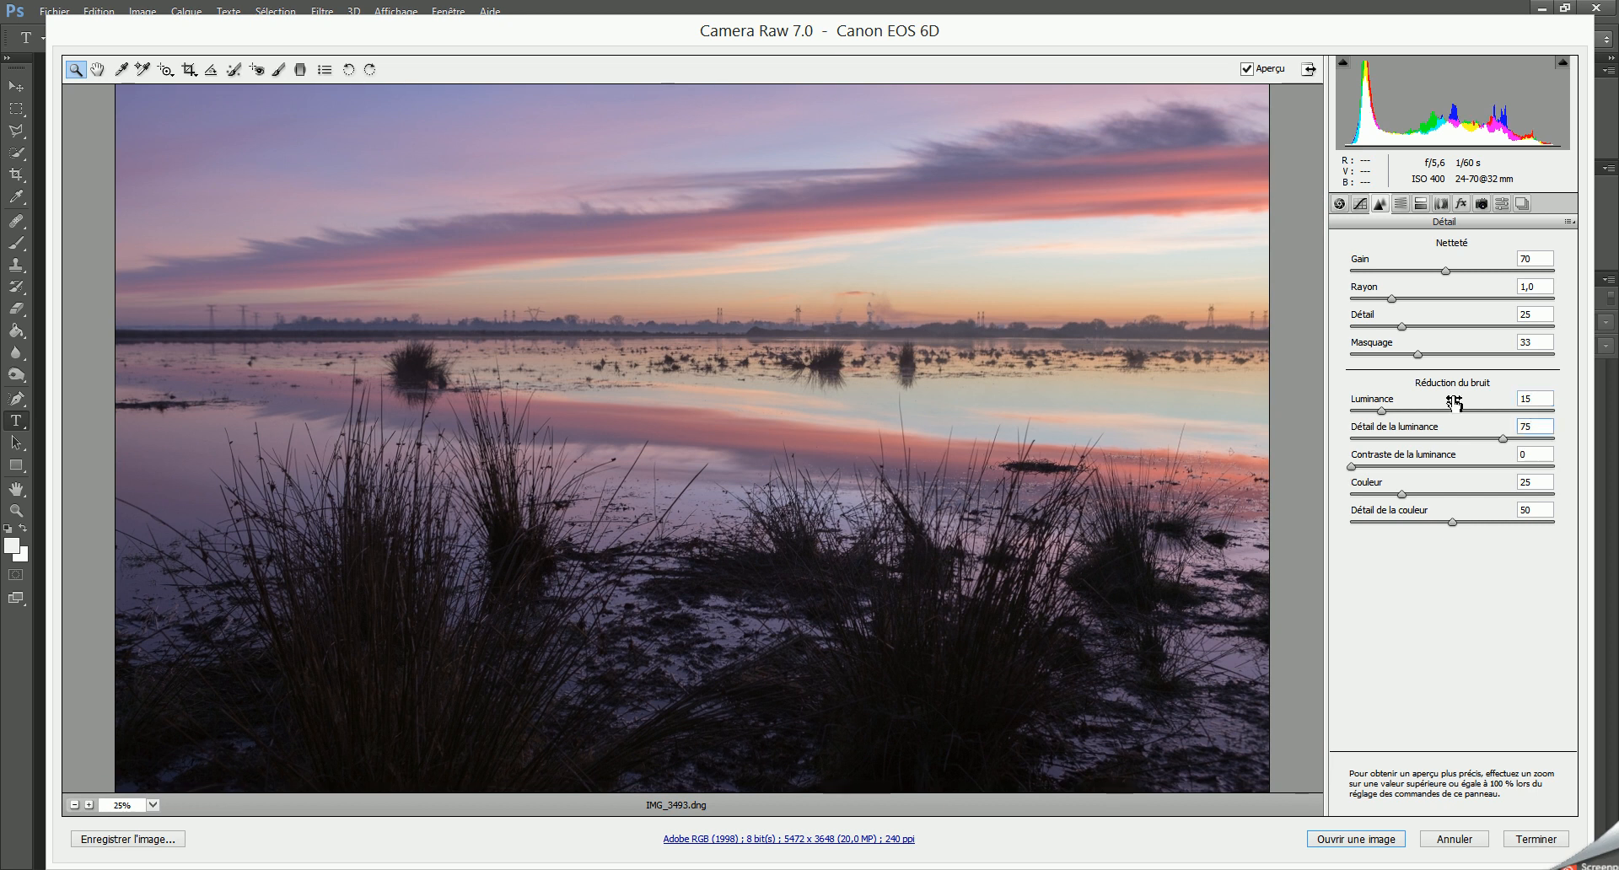
{"action": "type", "text": "75"}
{"action": "key", "text": "BackSpace"}
{"action": "type", "text": "0"}
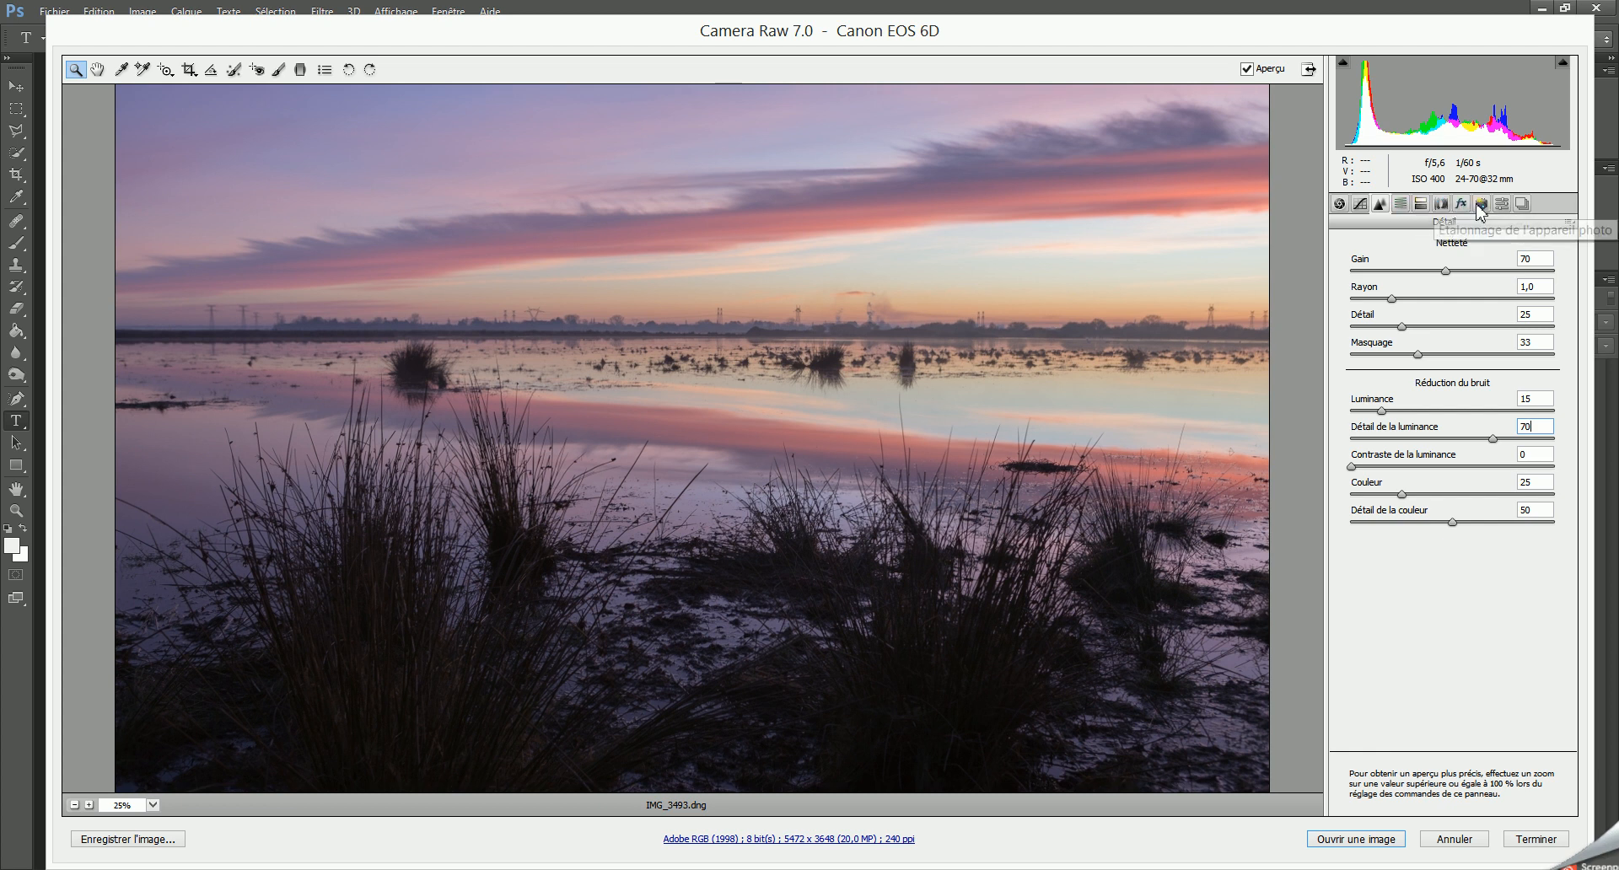
Step: Open the developed image in Photoshop, converting its colours to the working space
{"action": "left_click", "coordinate": [1383, 840]}
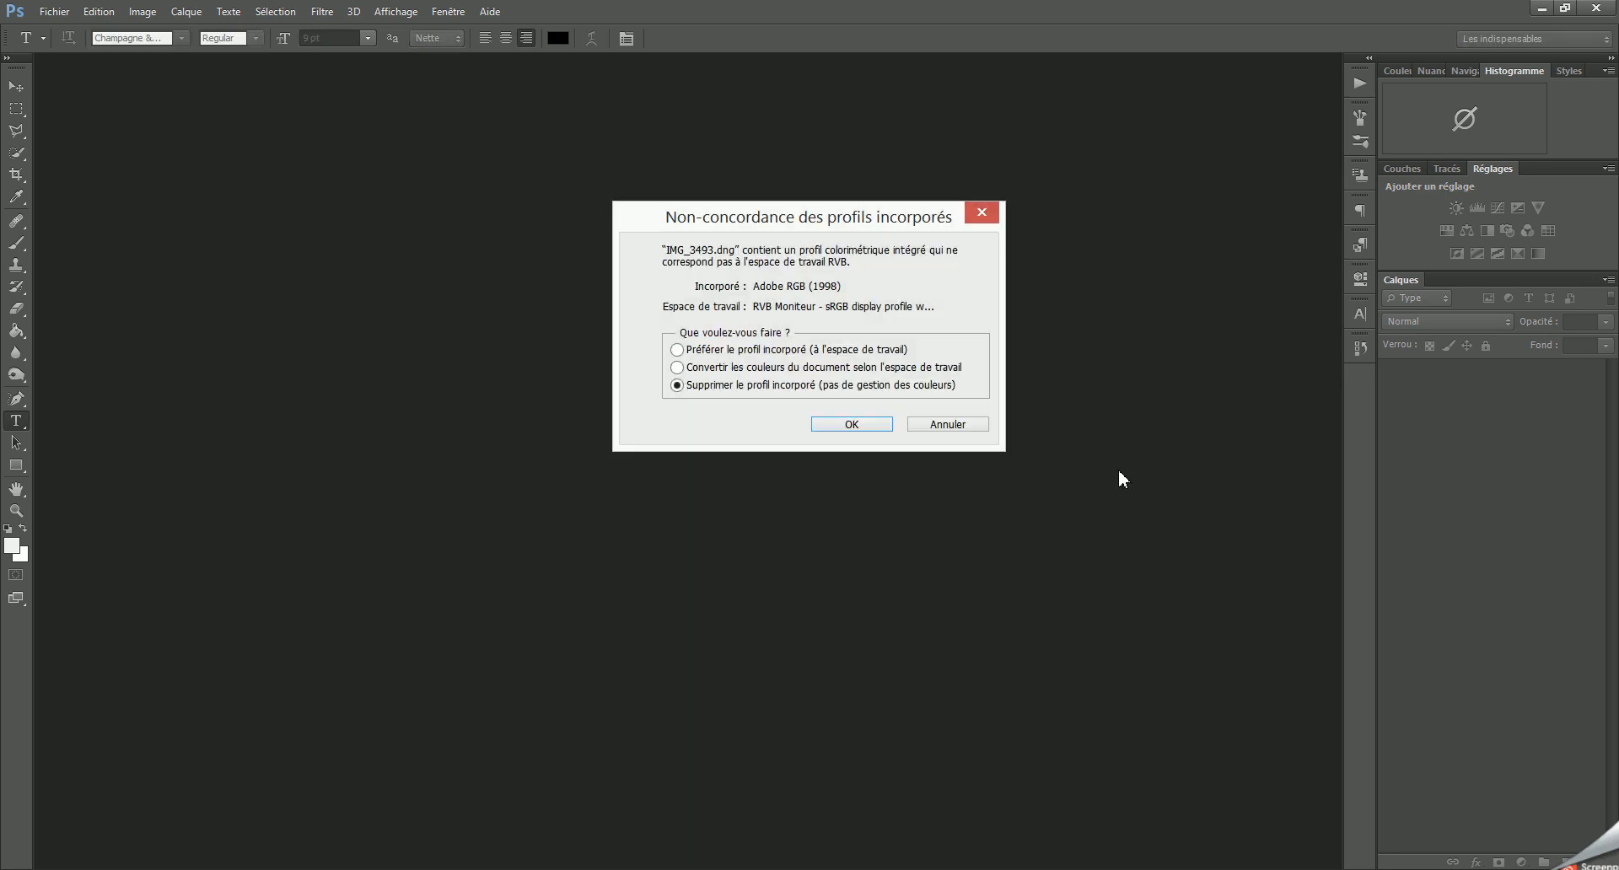
{"action": "left_click", "coordinate": [860, 366]}
{"action": "left_click", "coordinate": [860, 424]}
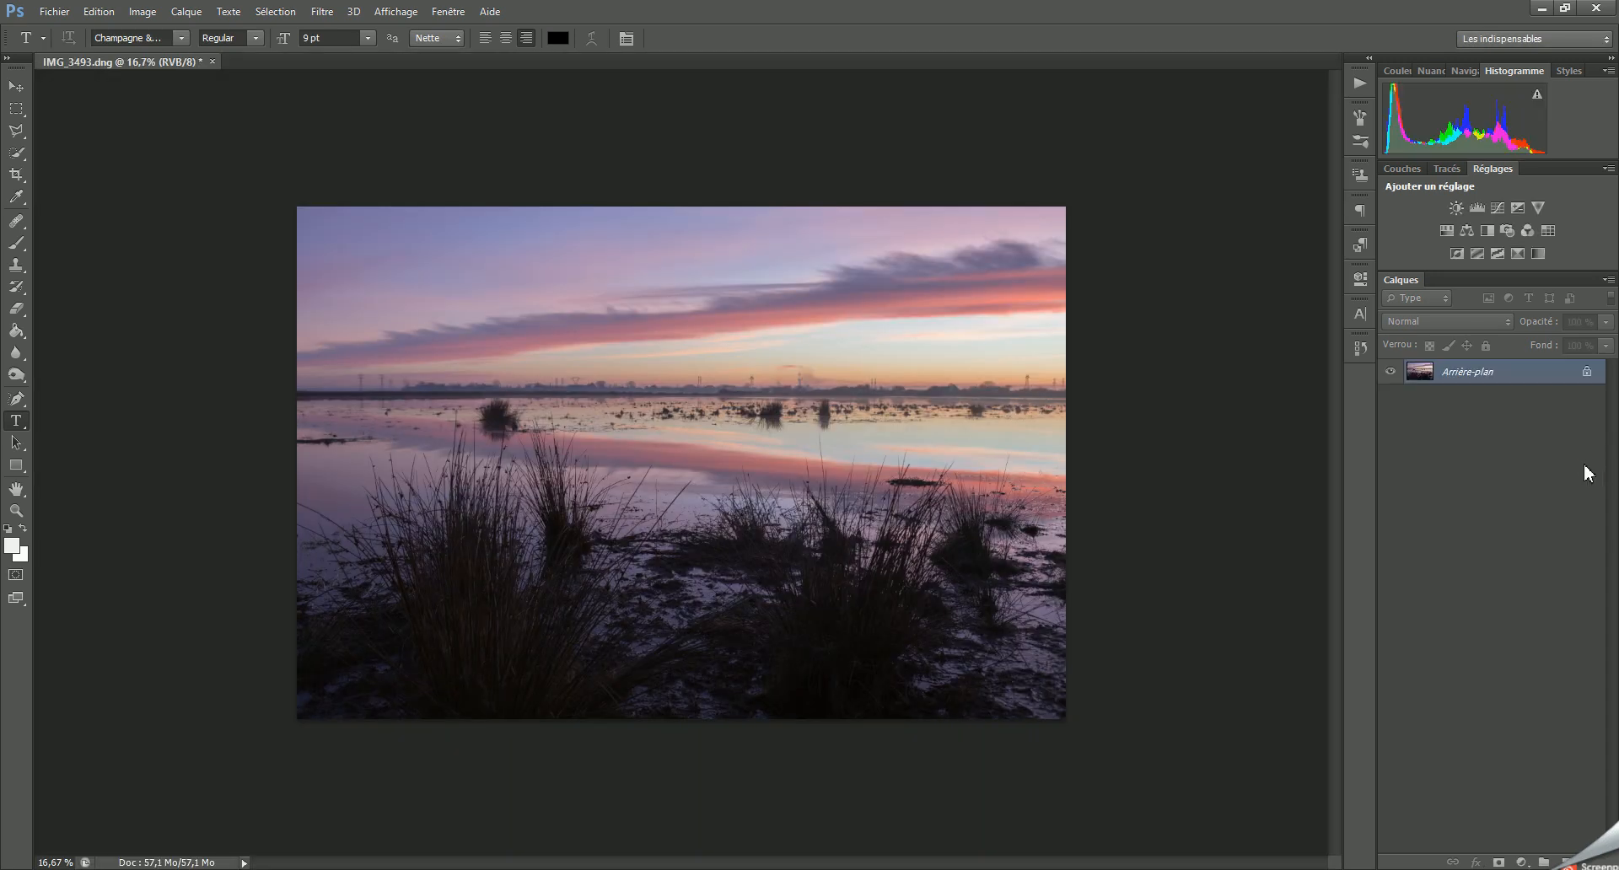
Step: Add a Curves adjustment layer and lower the curve's white point to an output of 203
{"action": "key", "text": "ctrl+plus"}
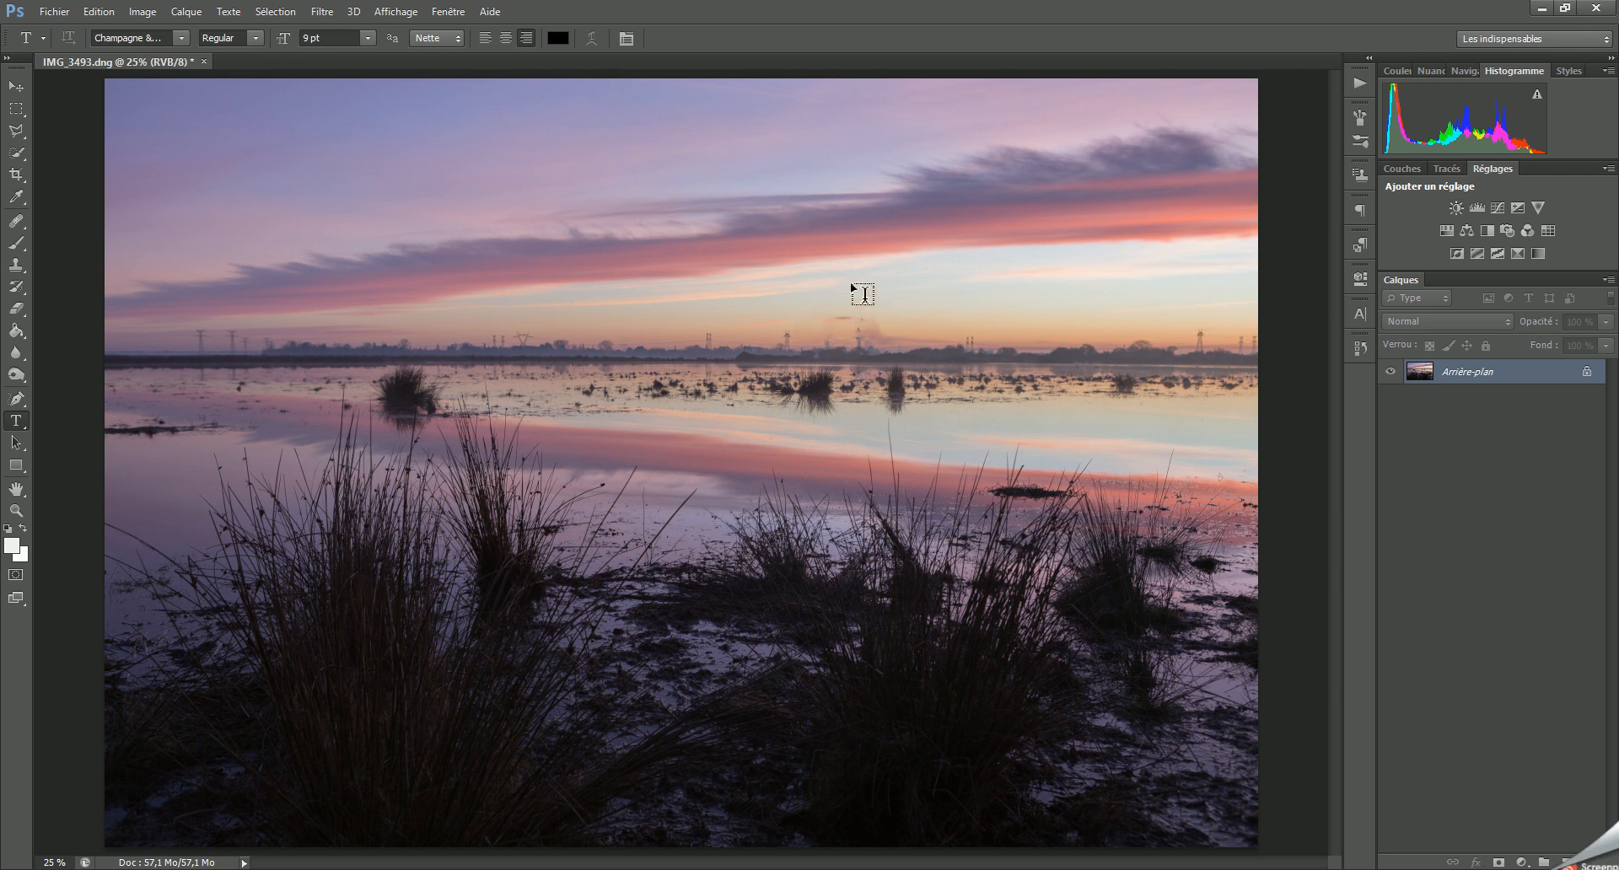
{"action": "left_click", "coordinate": [1497, 208]}
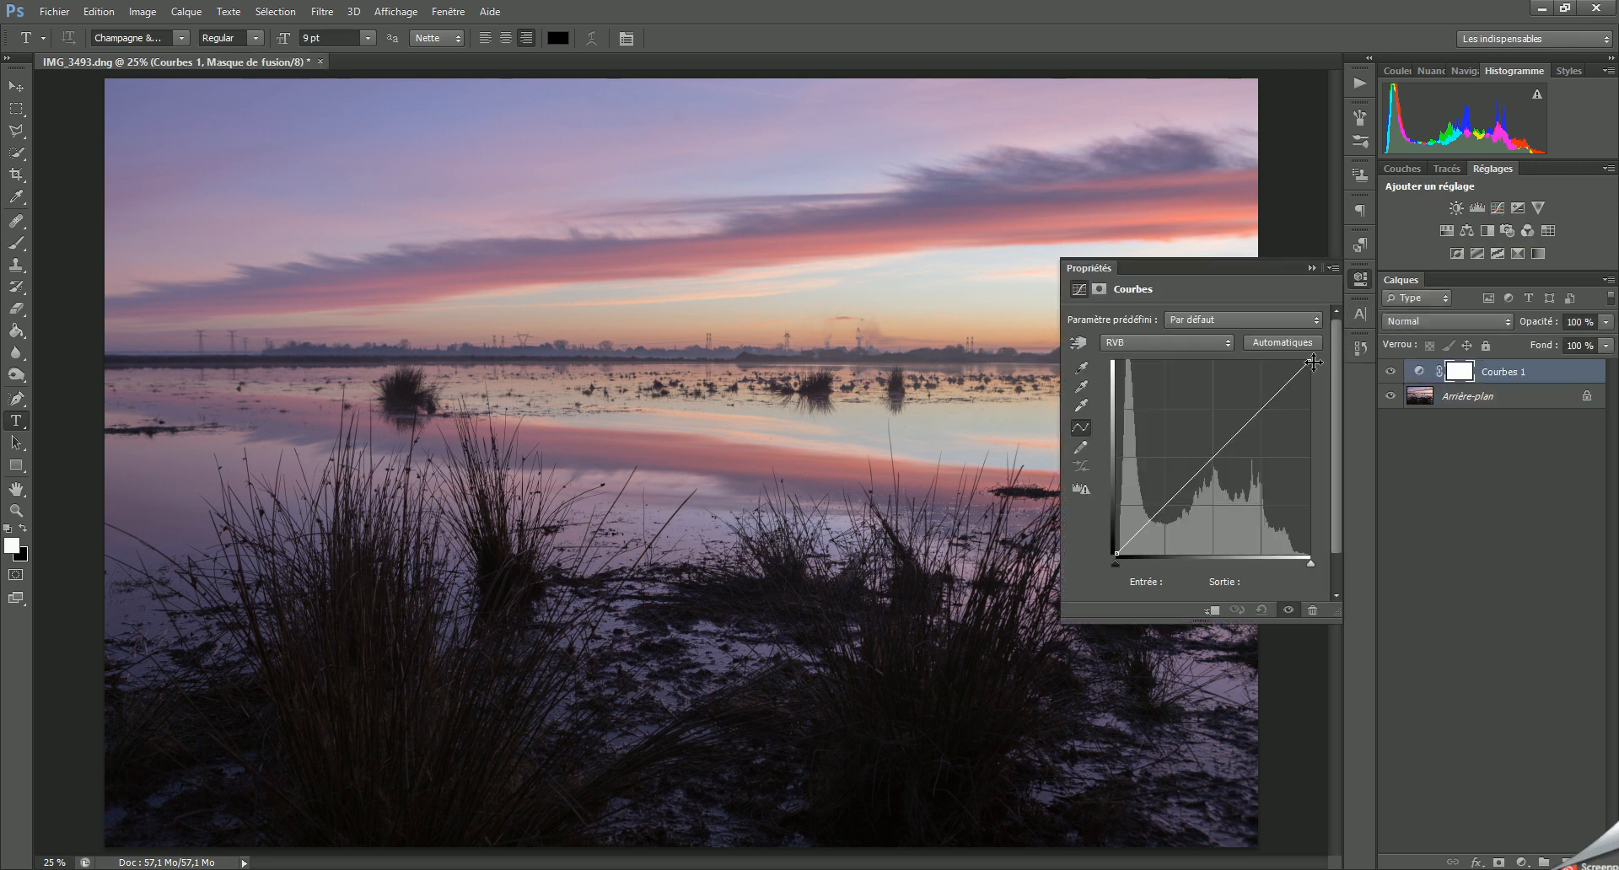
{"action": "left_click_drag", "start_coordinate": [1313, 364], "coordinate": [1327, 403]}
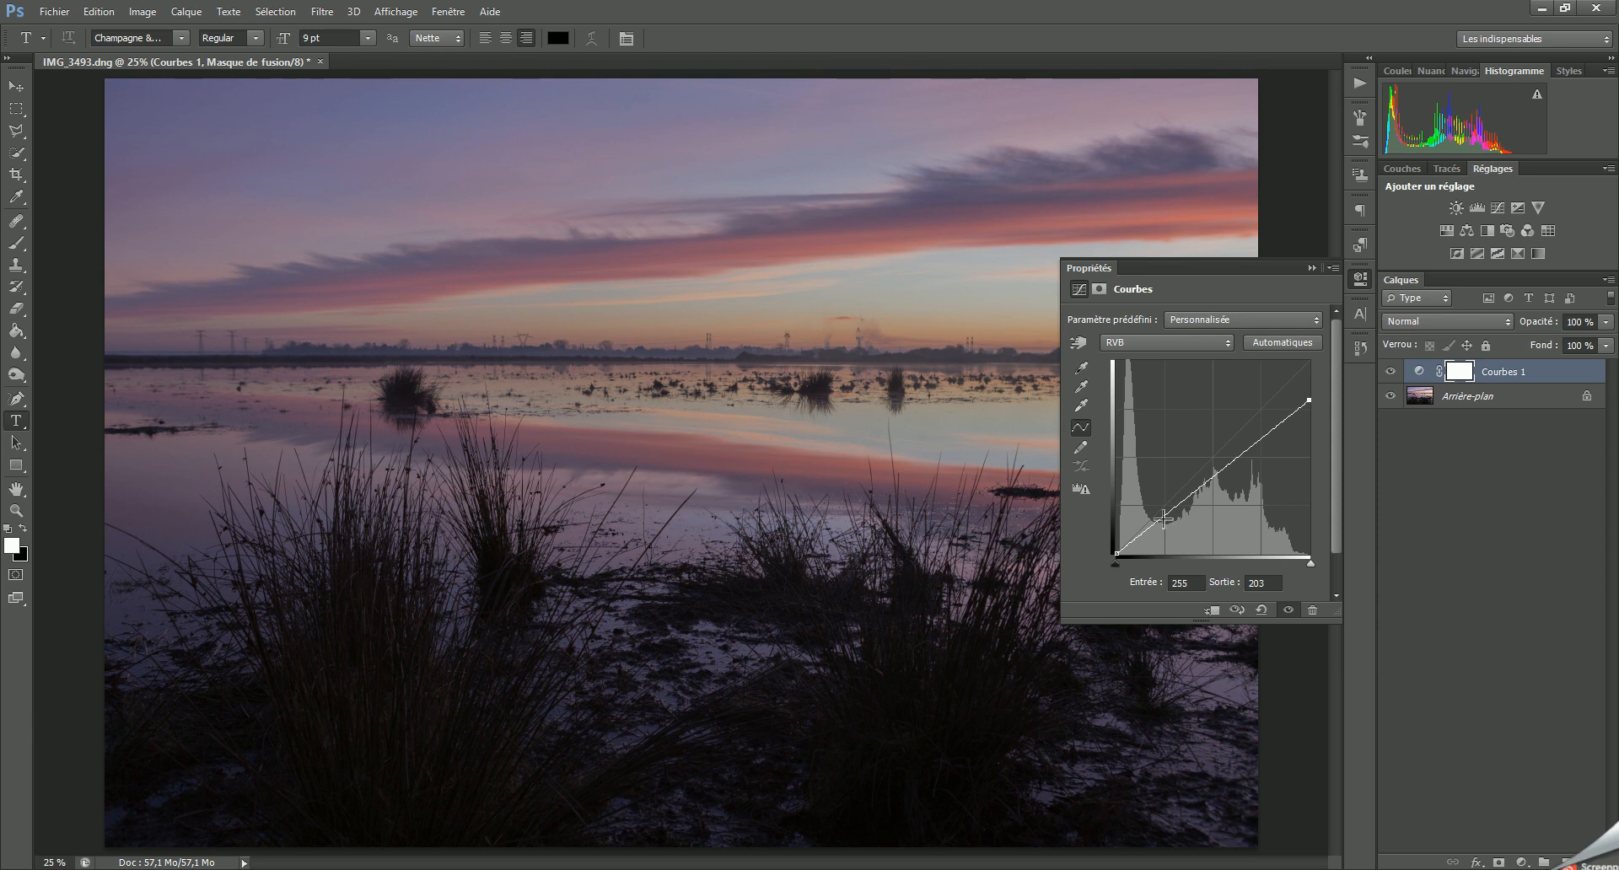
Step: Anchor the curve's highlights at input 210, output 168, and lift its shadows at input 55 to output 57
{"action": "left_click", "coordinate": [1275, 427]}
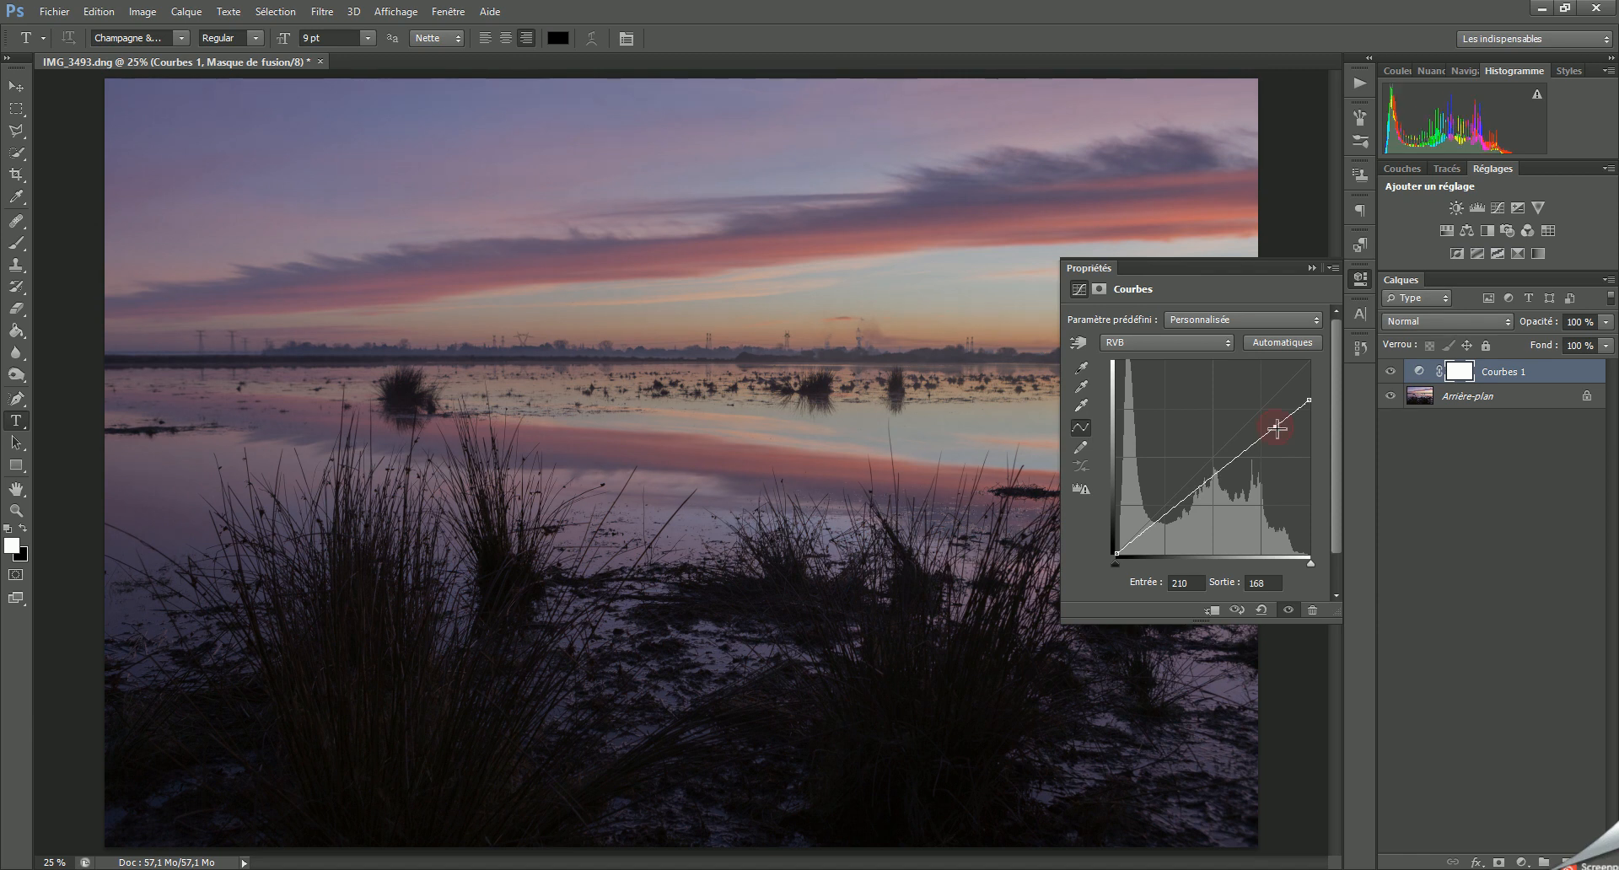
{"action": "left_click", "coordinate": [1185, 499]}
{"action": "left_click_drag", "start_coordinate": [1185, 498], "coordinate": [1160, 511]}
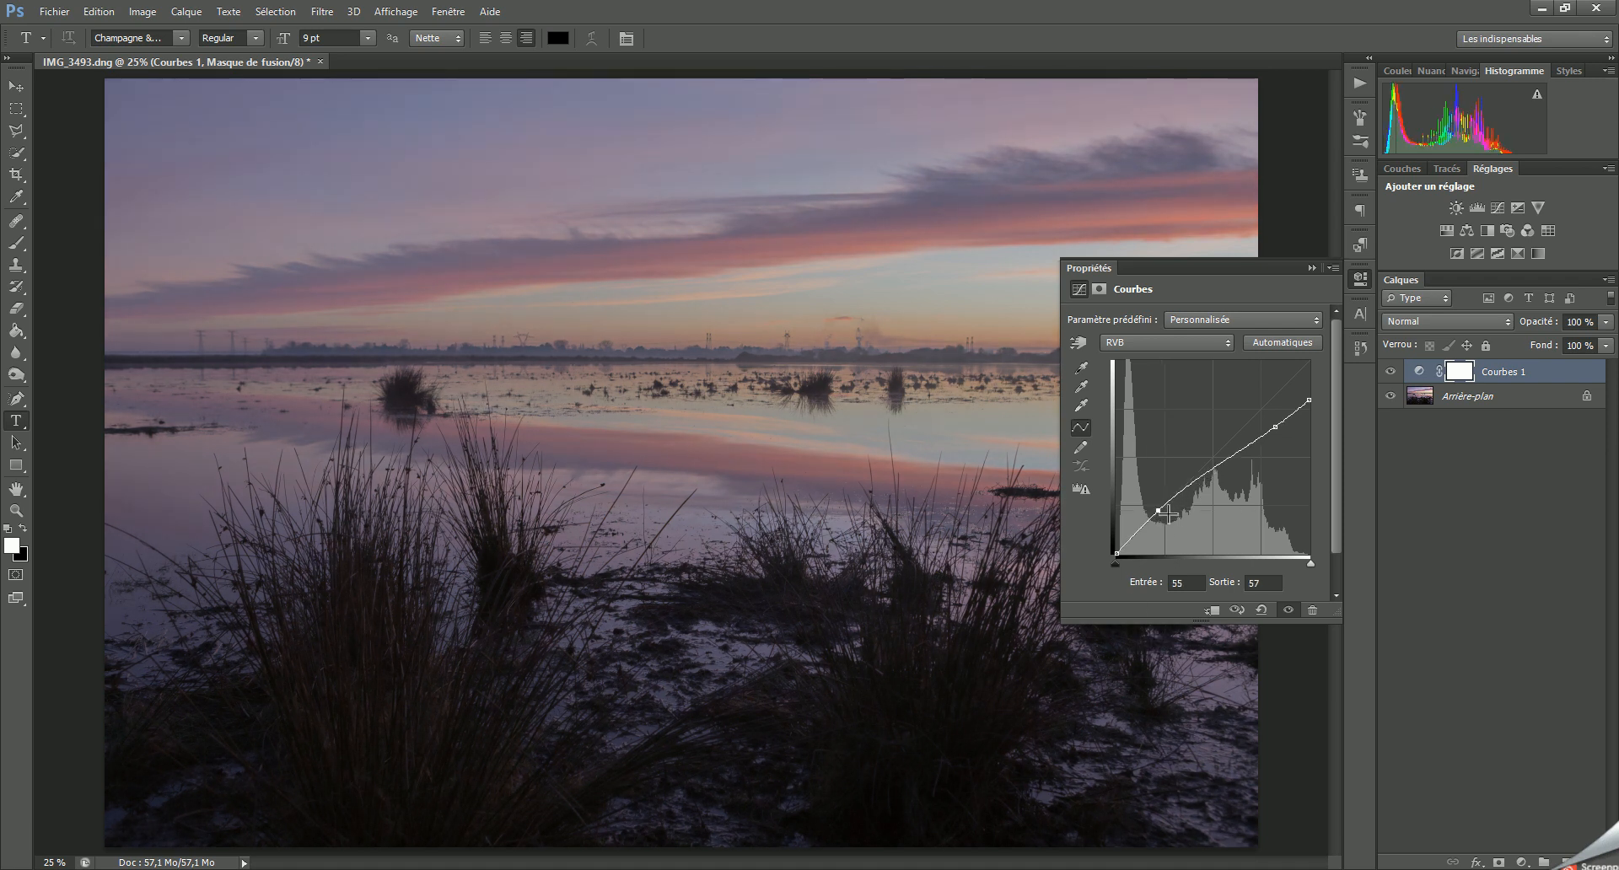
Step: Compare the photo with and without the Curves adjustment by toggling the layer's visibility
{"action": "left_click", "coordinate": [1390, 374]}
{"action": "left_click", "coordinate": [1391, 374]}
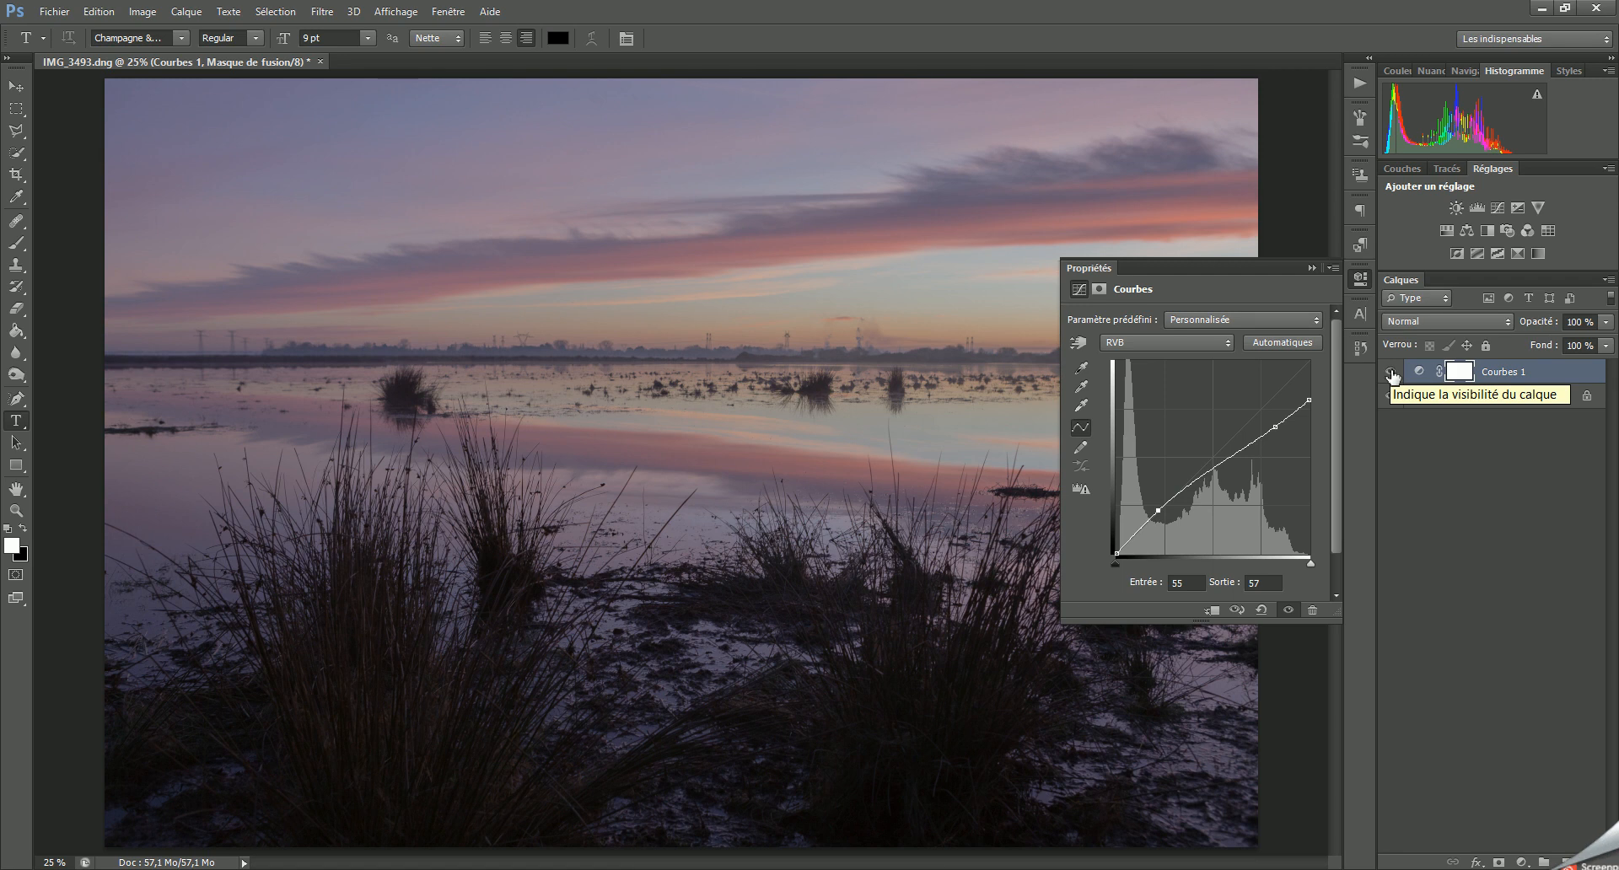
{"action": "left_click", "coordinate": [1389, 372]}
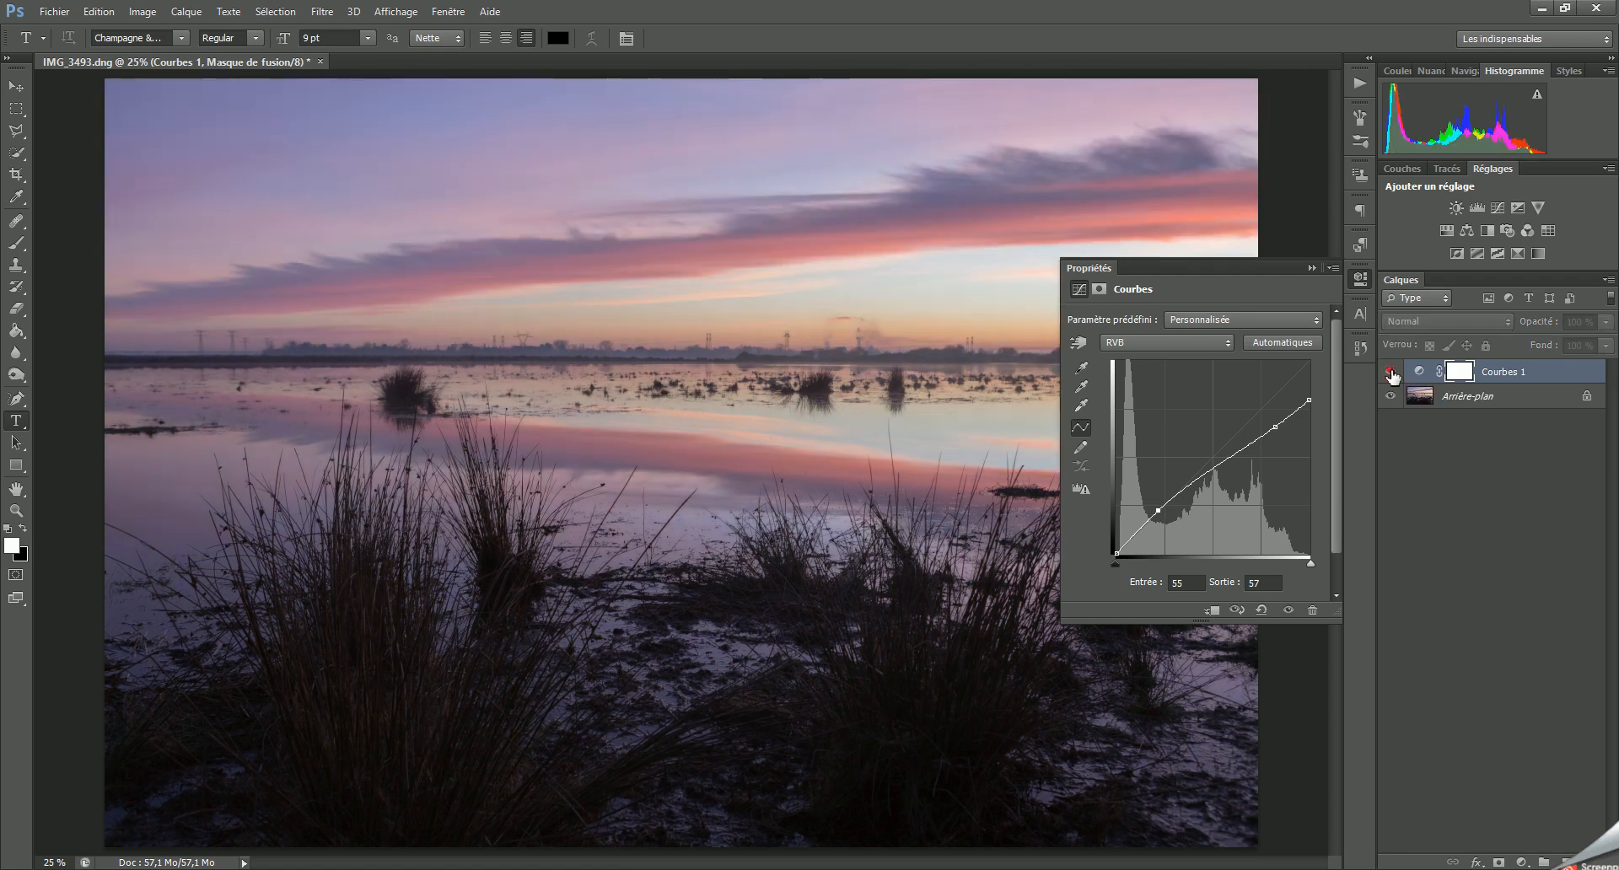
{"action": "left_click", "coordinate": [1389, 372]}
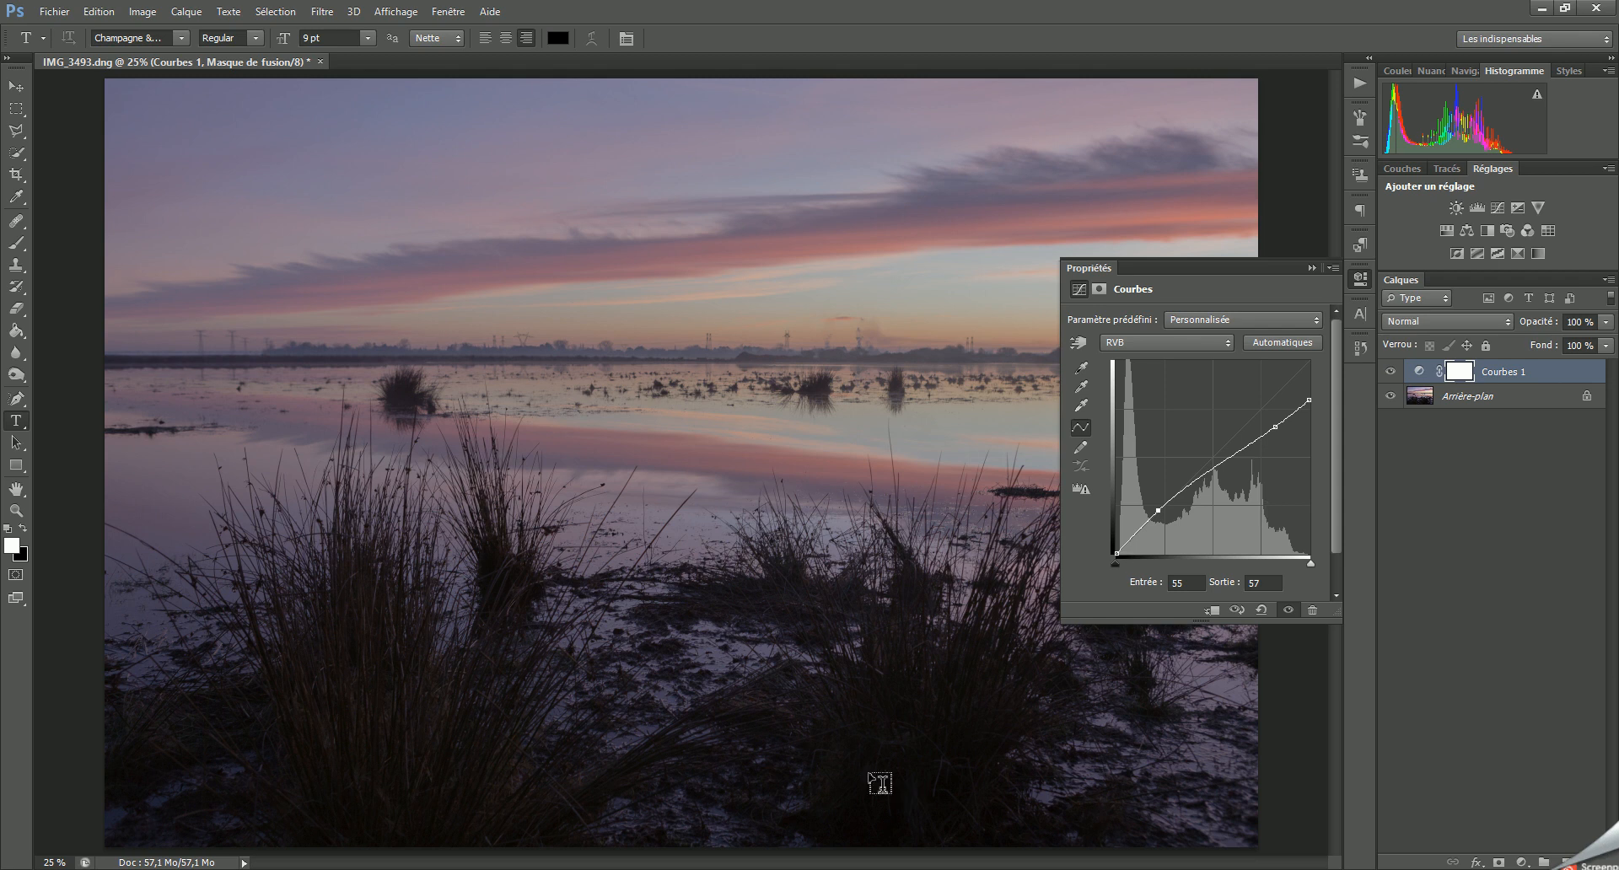
Step: Recheck the image before and after the Curves correction by hiding and showing the Courbes 1 layer
{"action": "left_click", "coordinate": [1390, 372]}
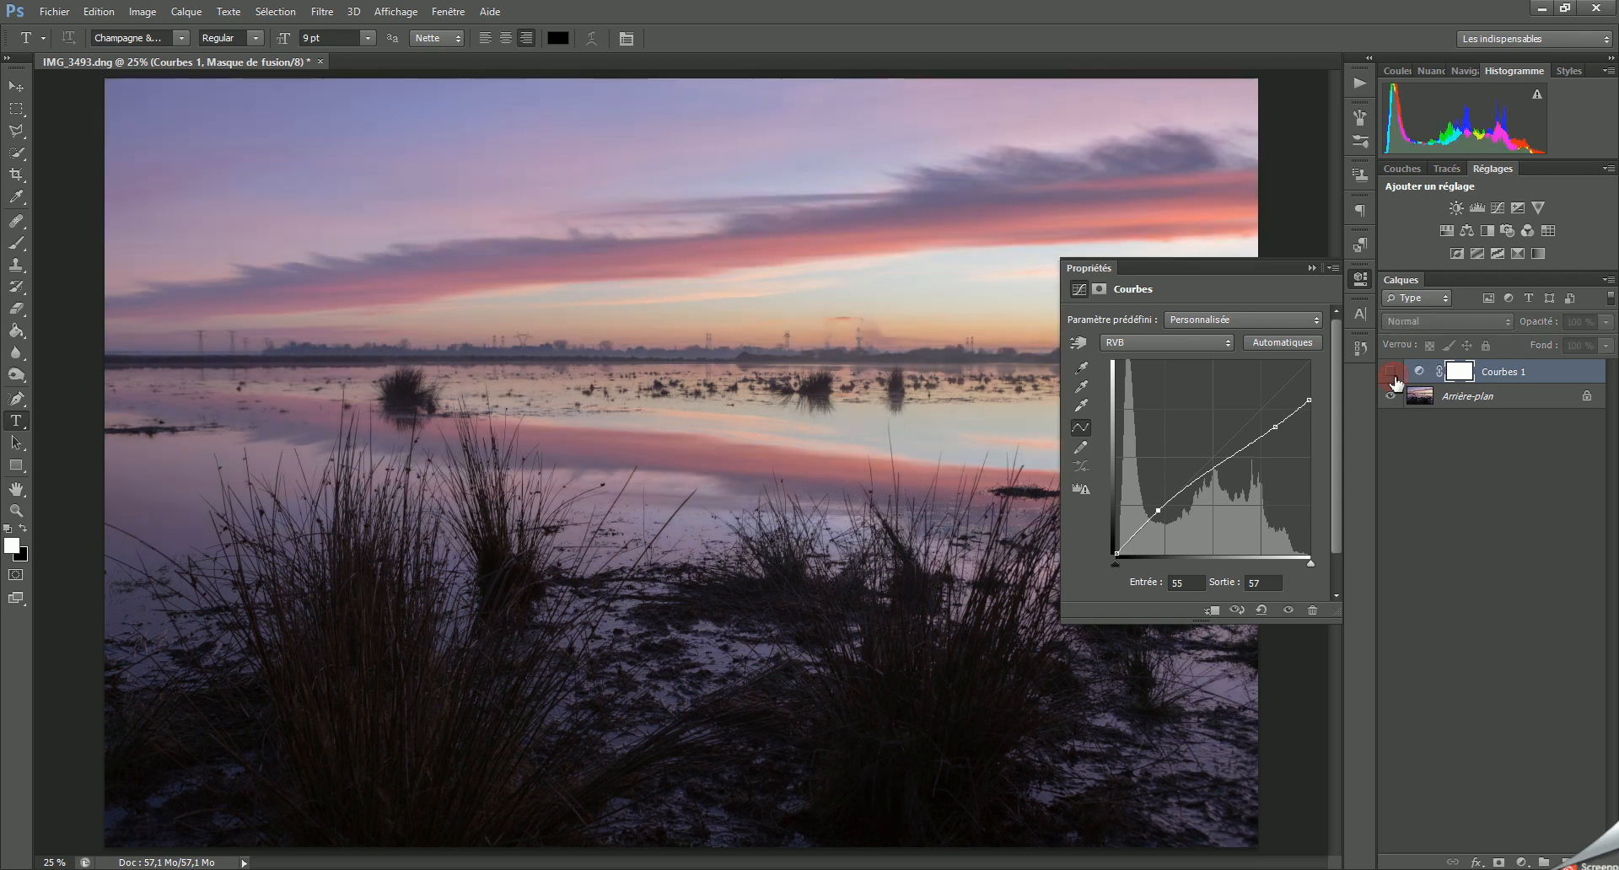
{"action": "left_click", "coordinate": [1390, 373]}
{"action": "left_click", "coordinate": [1390, 373]}
{"action": "left_click", "coordinate": [1390, 372]}
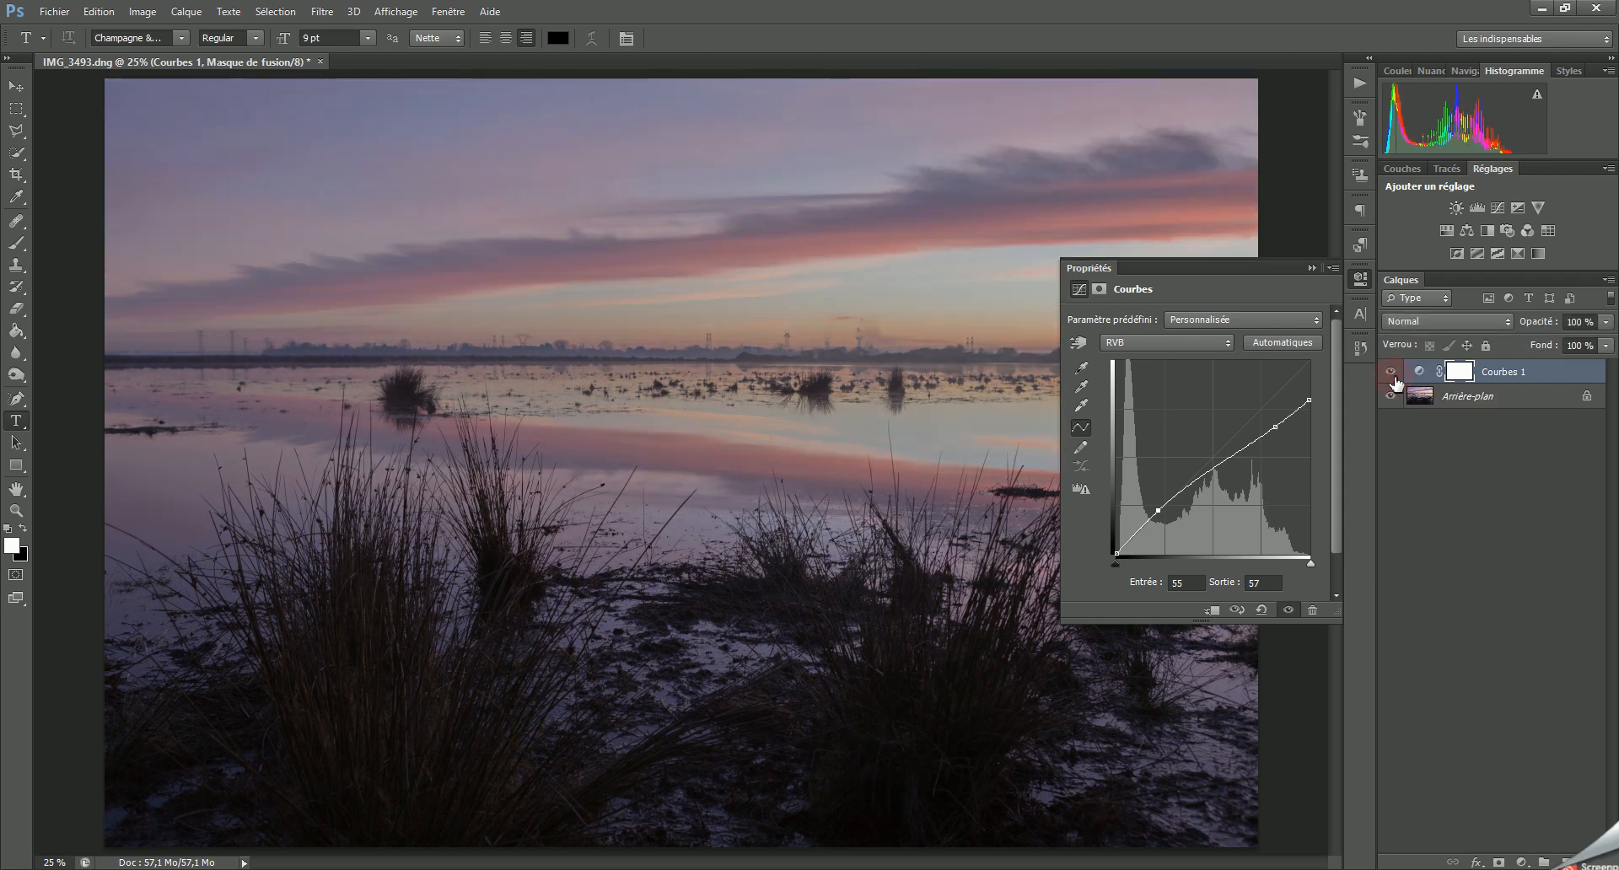
{"action": "left_click", "coordinate": [1500, 864]}
{"action": "left_click", "coordinate": [99, 11]}
{"action": "left_click", "coordinate": [114, 23]}
Step: Add a Selective Color adjustment layer (Correction sélective) and set the black component of the greys (Gris) to +8%
{"action": "left_click", "coordinate": [1522, 863]}
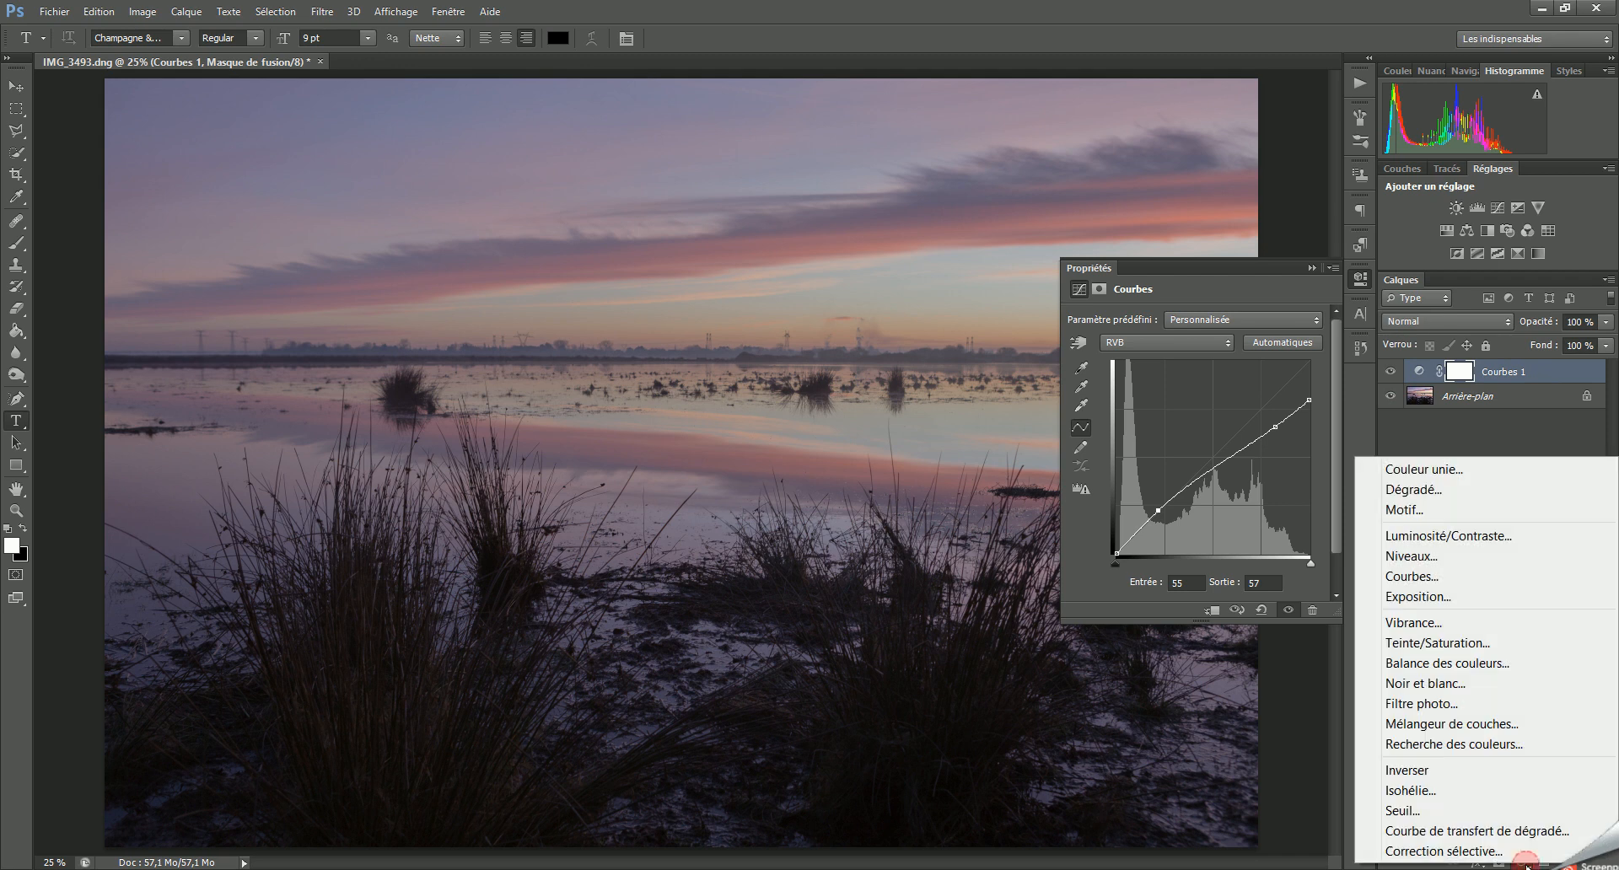
{"action": "left_click", "coordinate": [1423, 850]}
{"action": "left_click", "coordinate": [1232, 339]}
{"action": "left_click", "coordinate": [1204, 479]}
{"action": "left_click", "coordinate": [1204, 483]}
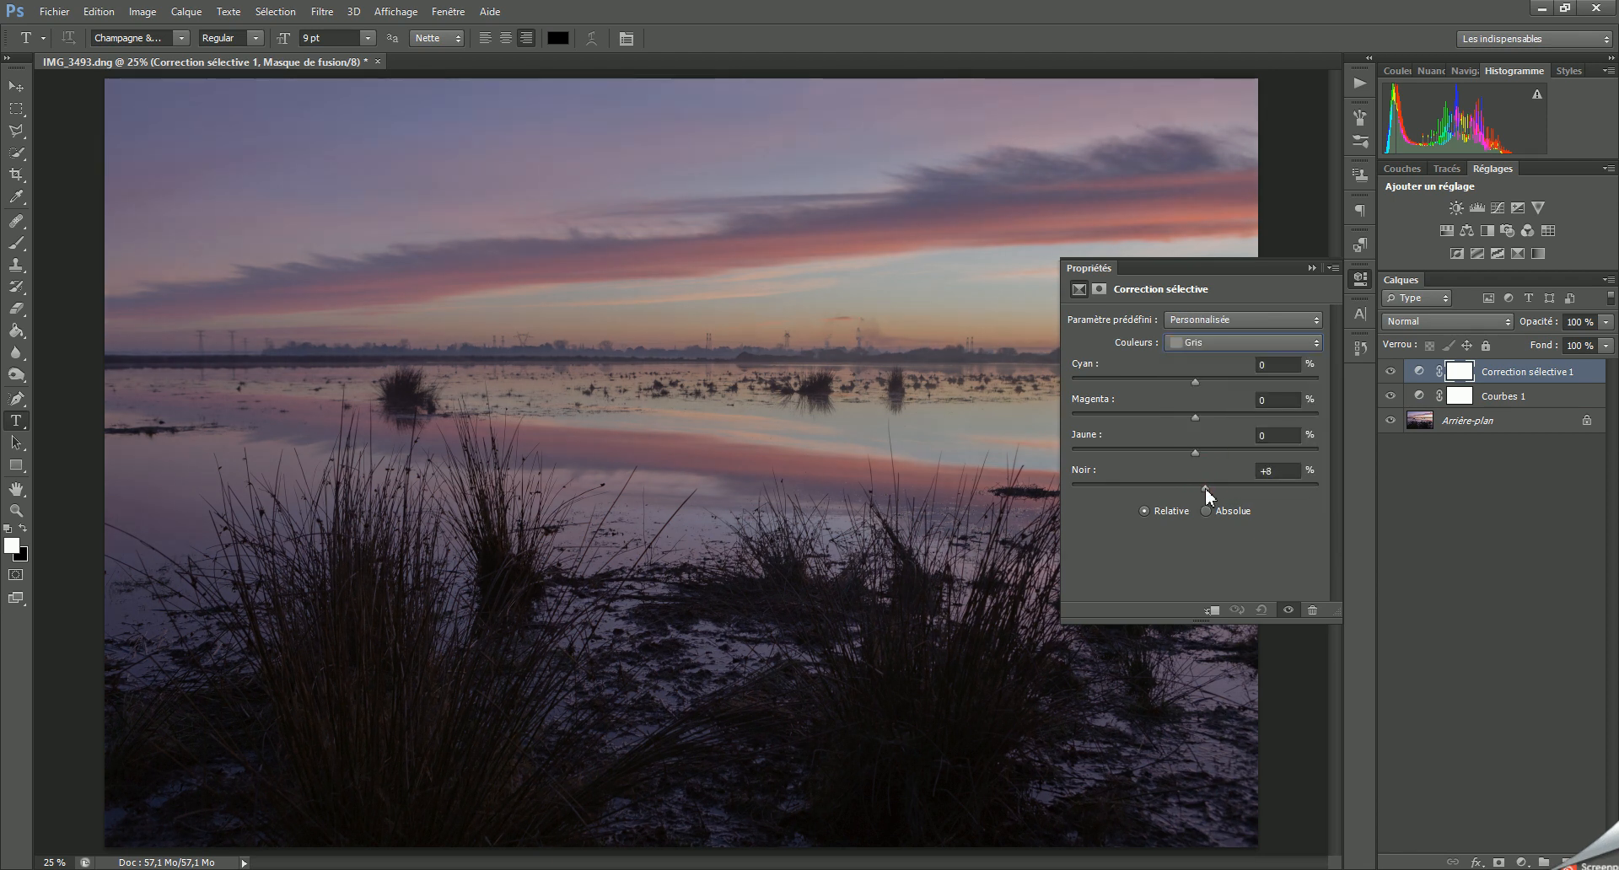
Step: In the Selective Color adjustment, set the black component of the blacks (Noirs) to -1% and collapse the adjustment's settings
{"action": "left_click", "coordinate": [1245, 353]}
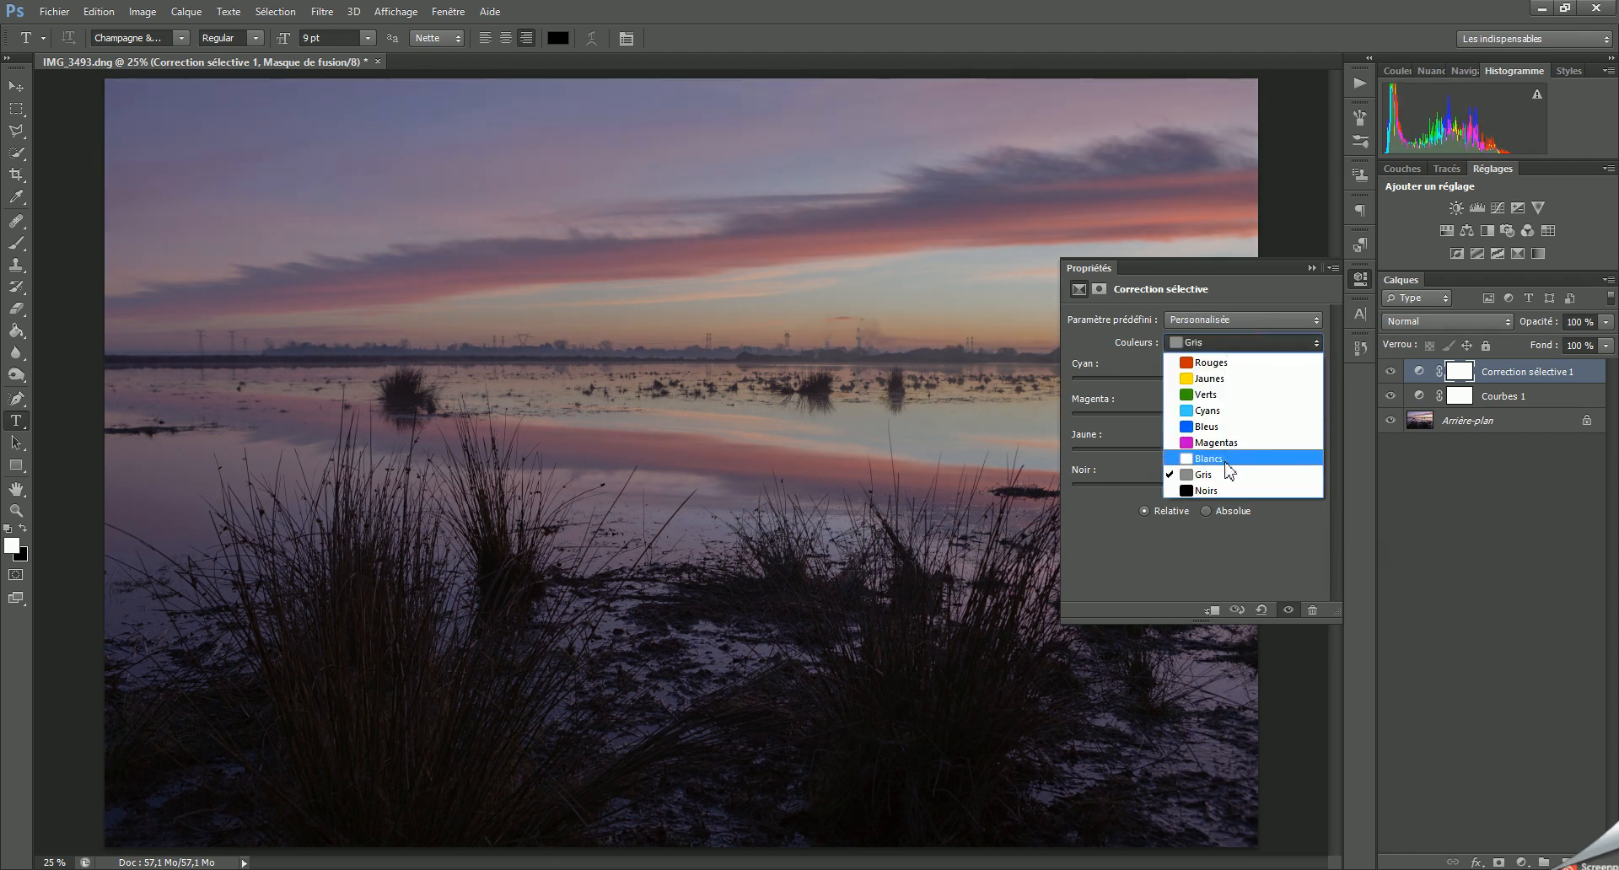
{"action": "left_click", "coordinate": [1221, 495]}
{"action": "left_click", "coordinate": [1269, 472]}
{"action": "type", "text": "-1"}
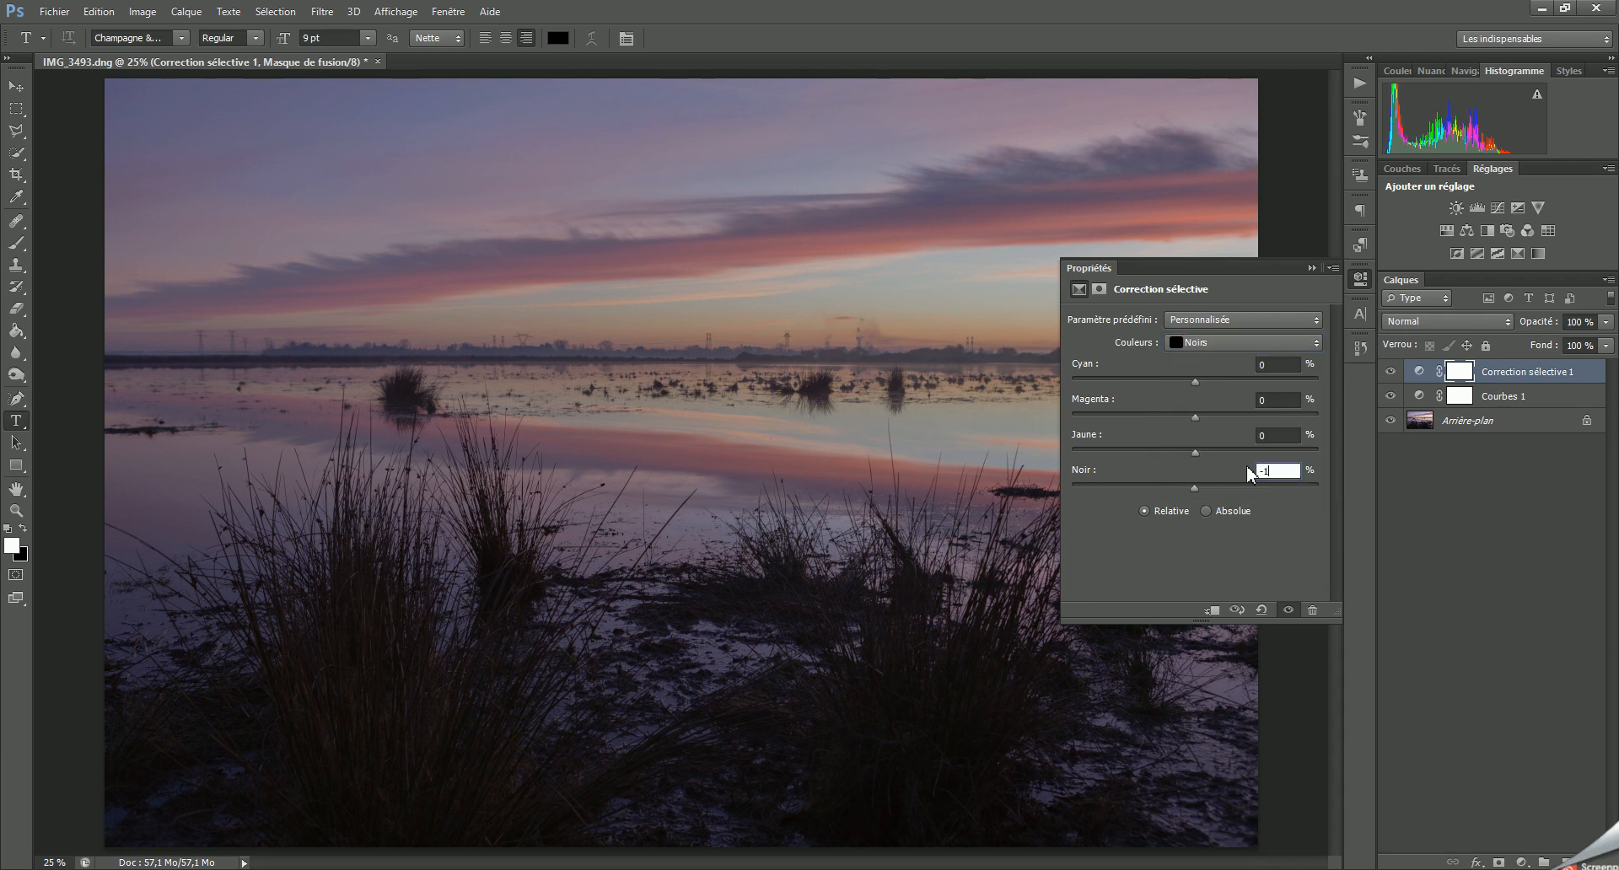
{"action": "left_click", "coordinate": [1309, 267]}
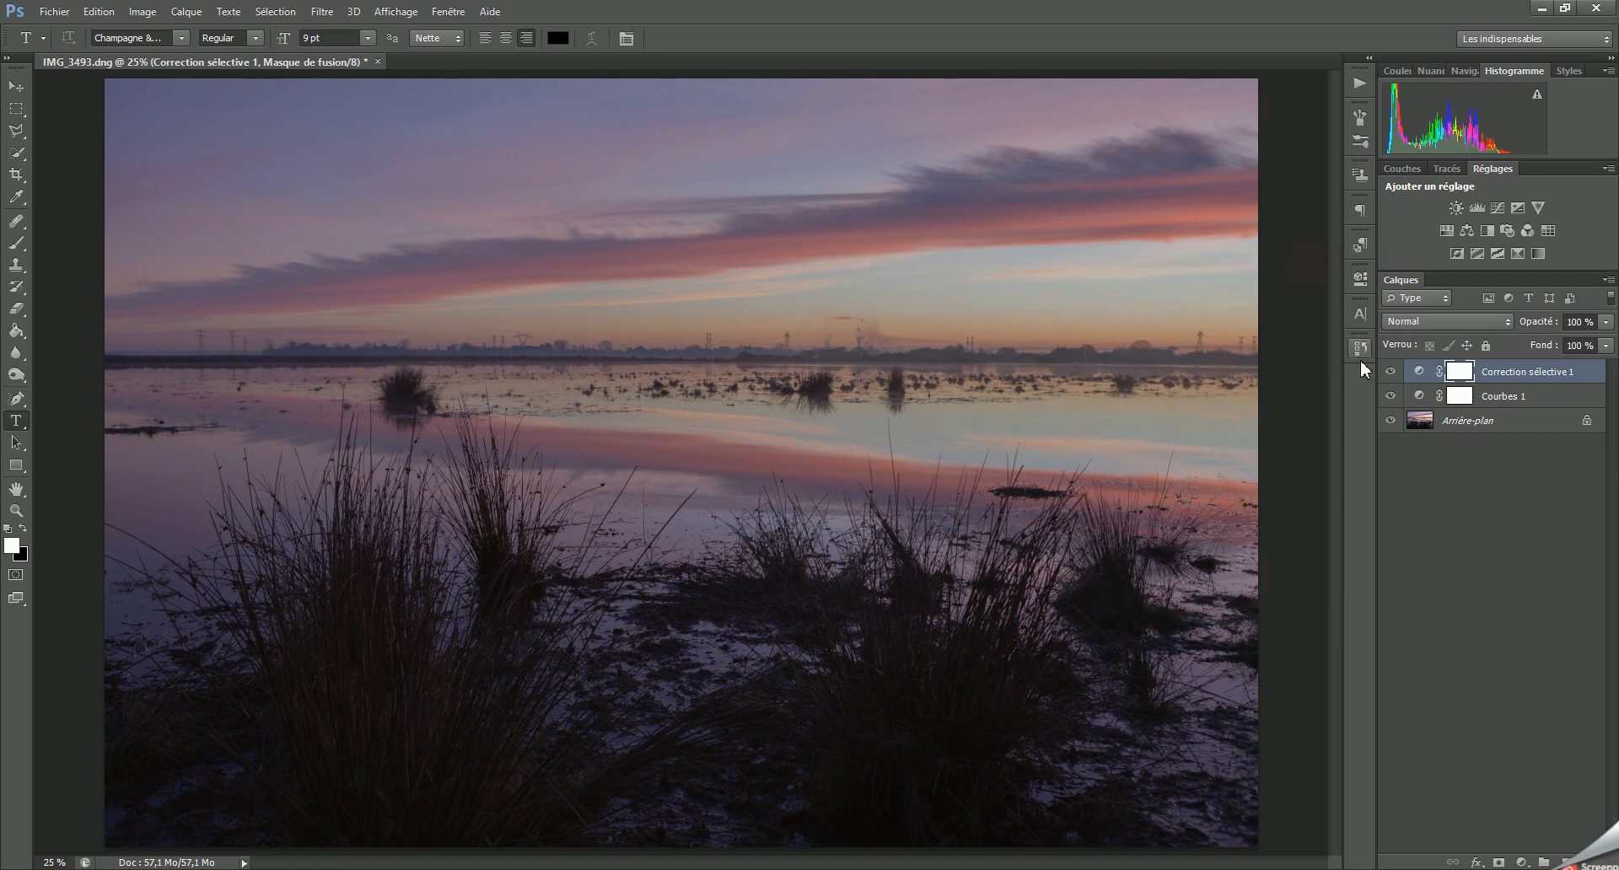
Step: Compare the photo with and without the Selective Color adjustment, examining the dark grasses and the sky
{"action": "left_click", "coordinate": [1389, 372]}
{"action": "left_click", "coordinate": [1389, 372]}
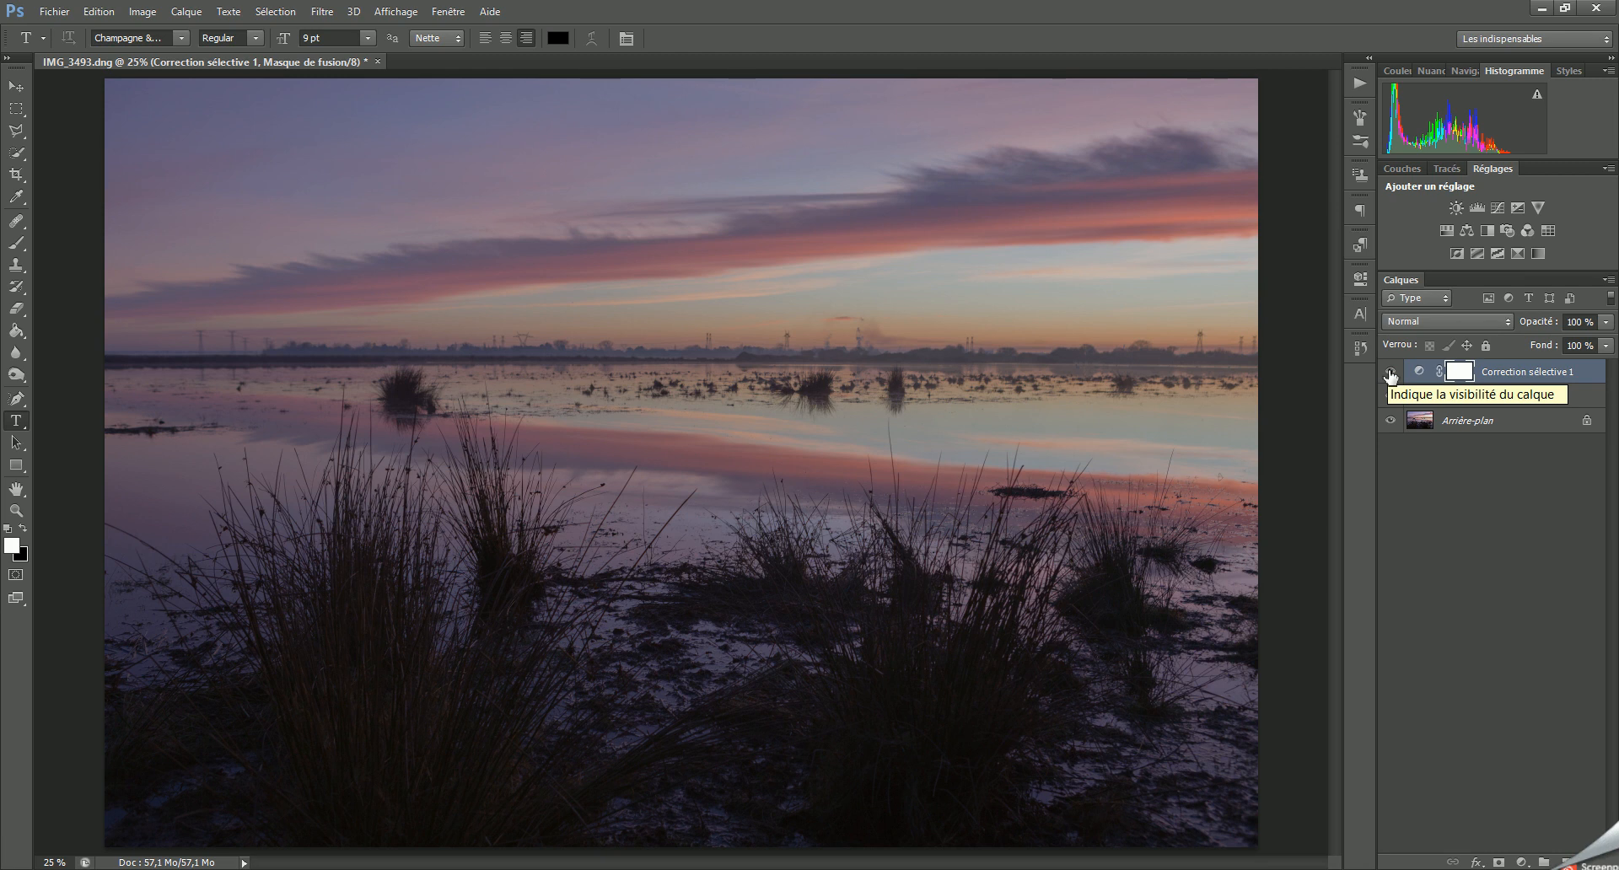
{"action": "left_click", "coordinate": [1389, 372]}
{"action": "left_click", "coordinate": [1390, 371]}
{"action": "left_click", "coordinate": [1389, 372]}
{"action": "left_click", "coordinate": [1389, 371]}
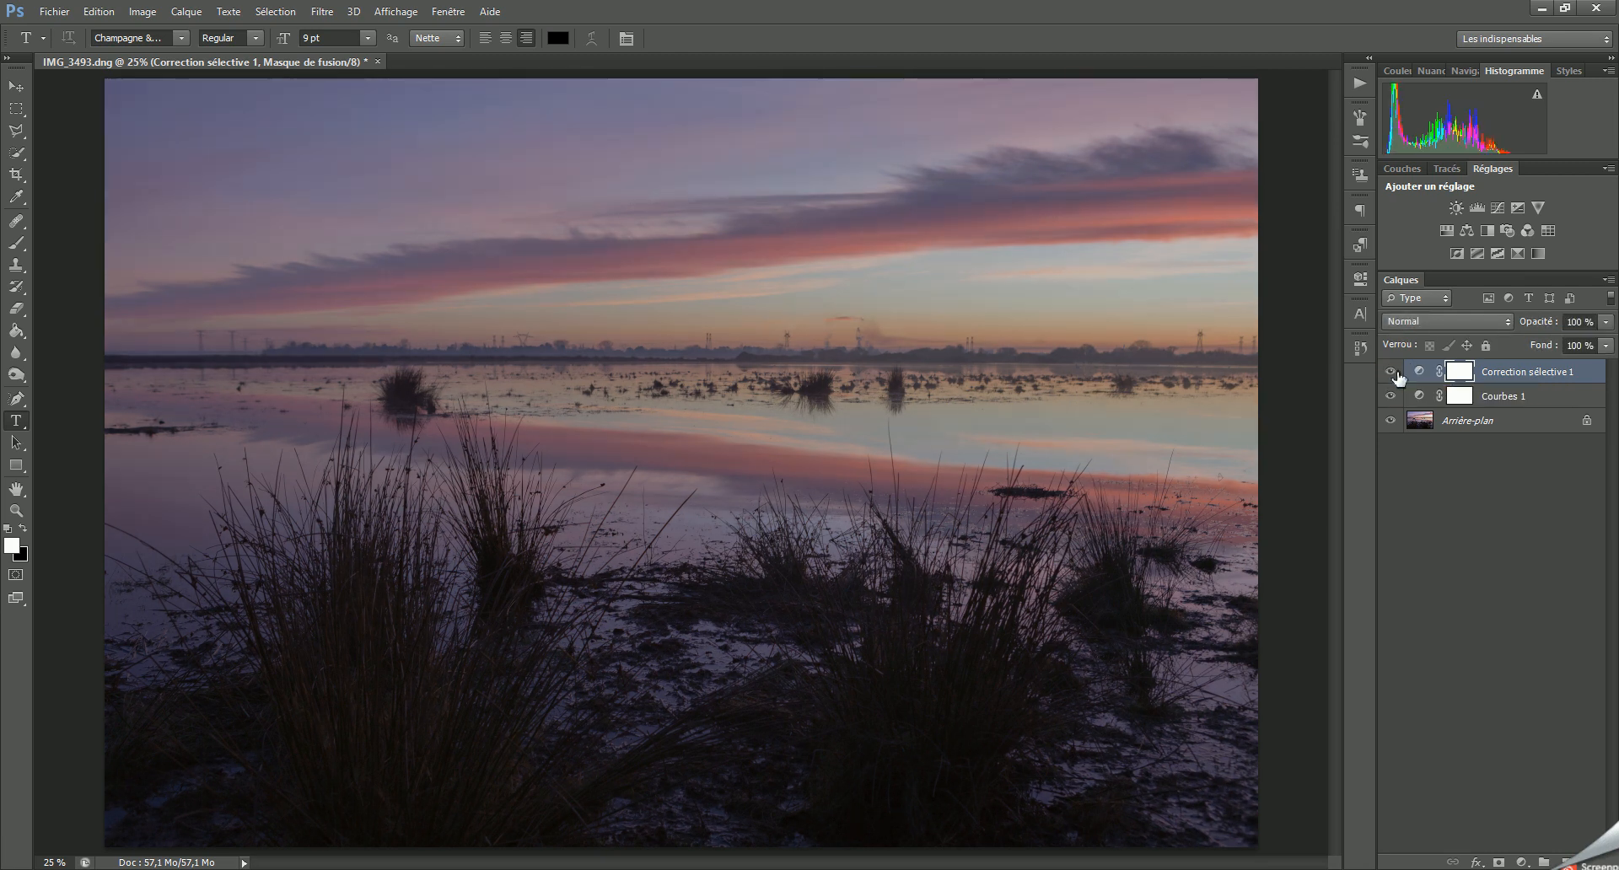
{"action": "left_click", "coordinate": [1390, 372]}
{"action": "left_click", "coordinate": [1389, 372]}
{"action": "left_click", "coordinate": [1391, 372]}
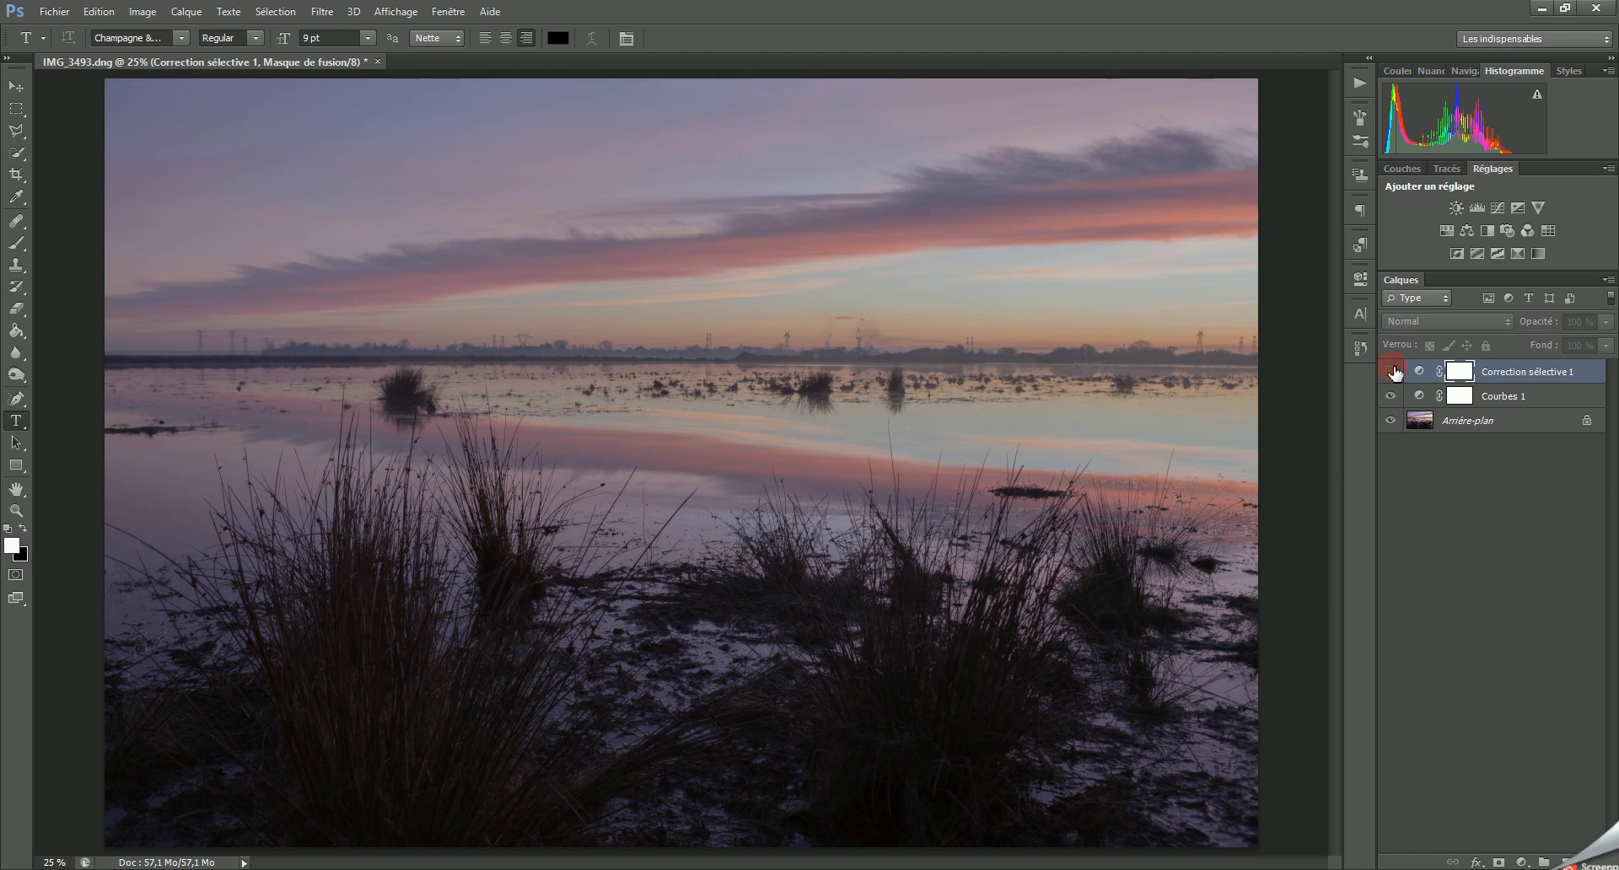
{"action": "left_click", "coordinate": [1391, 372]}
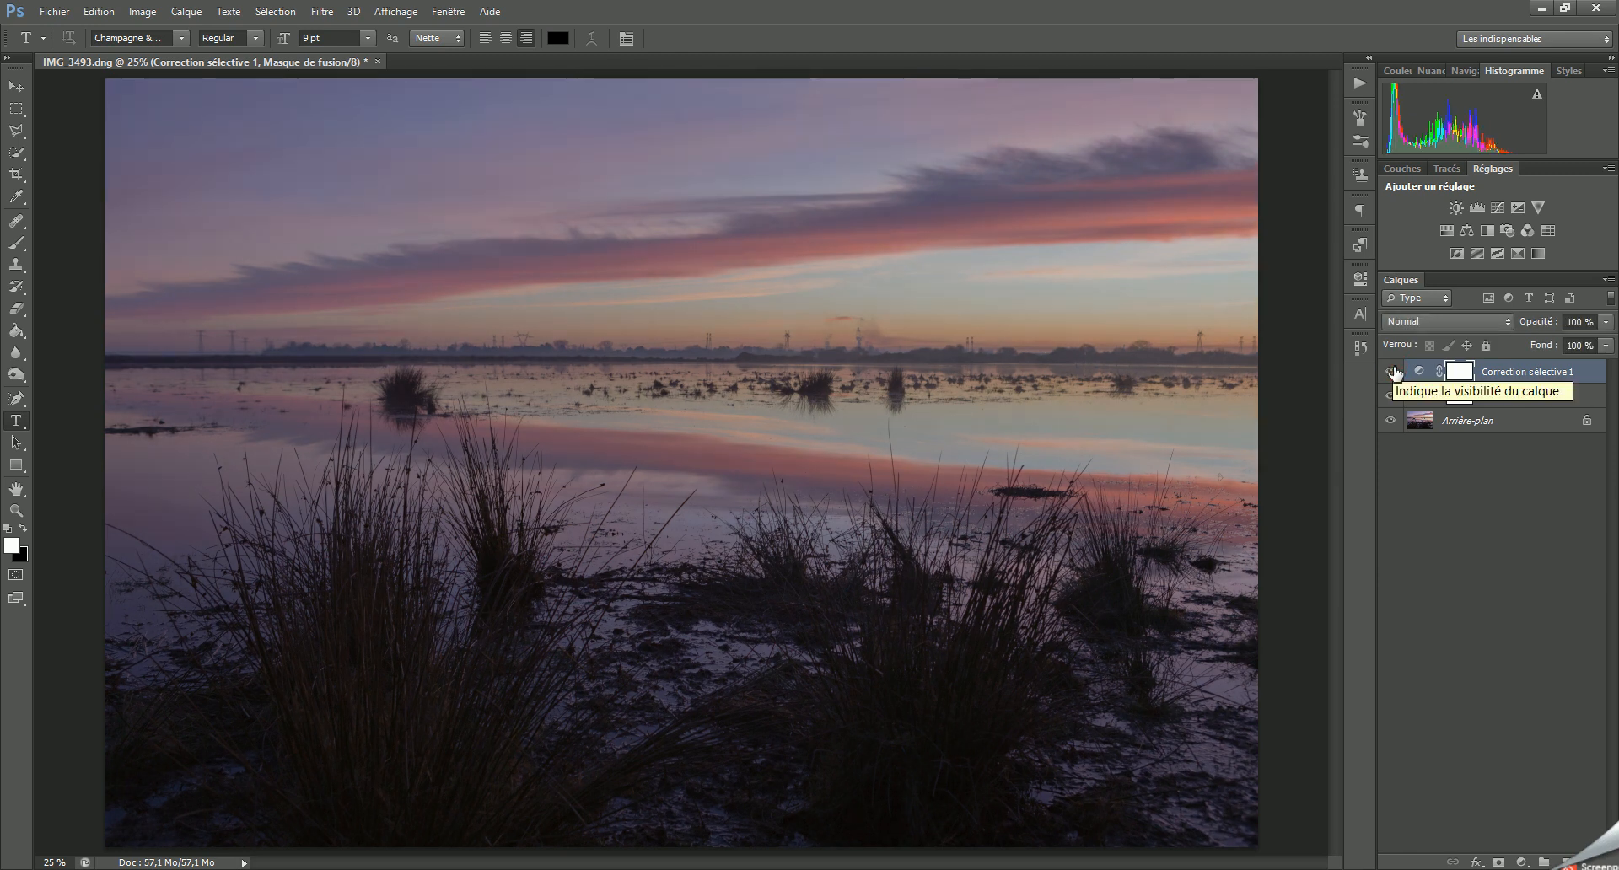
{"action": "left_click", "coordinate": [1391, 372]}
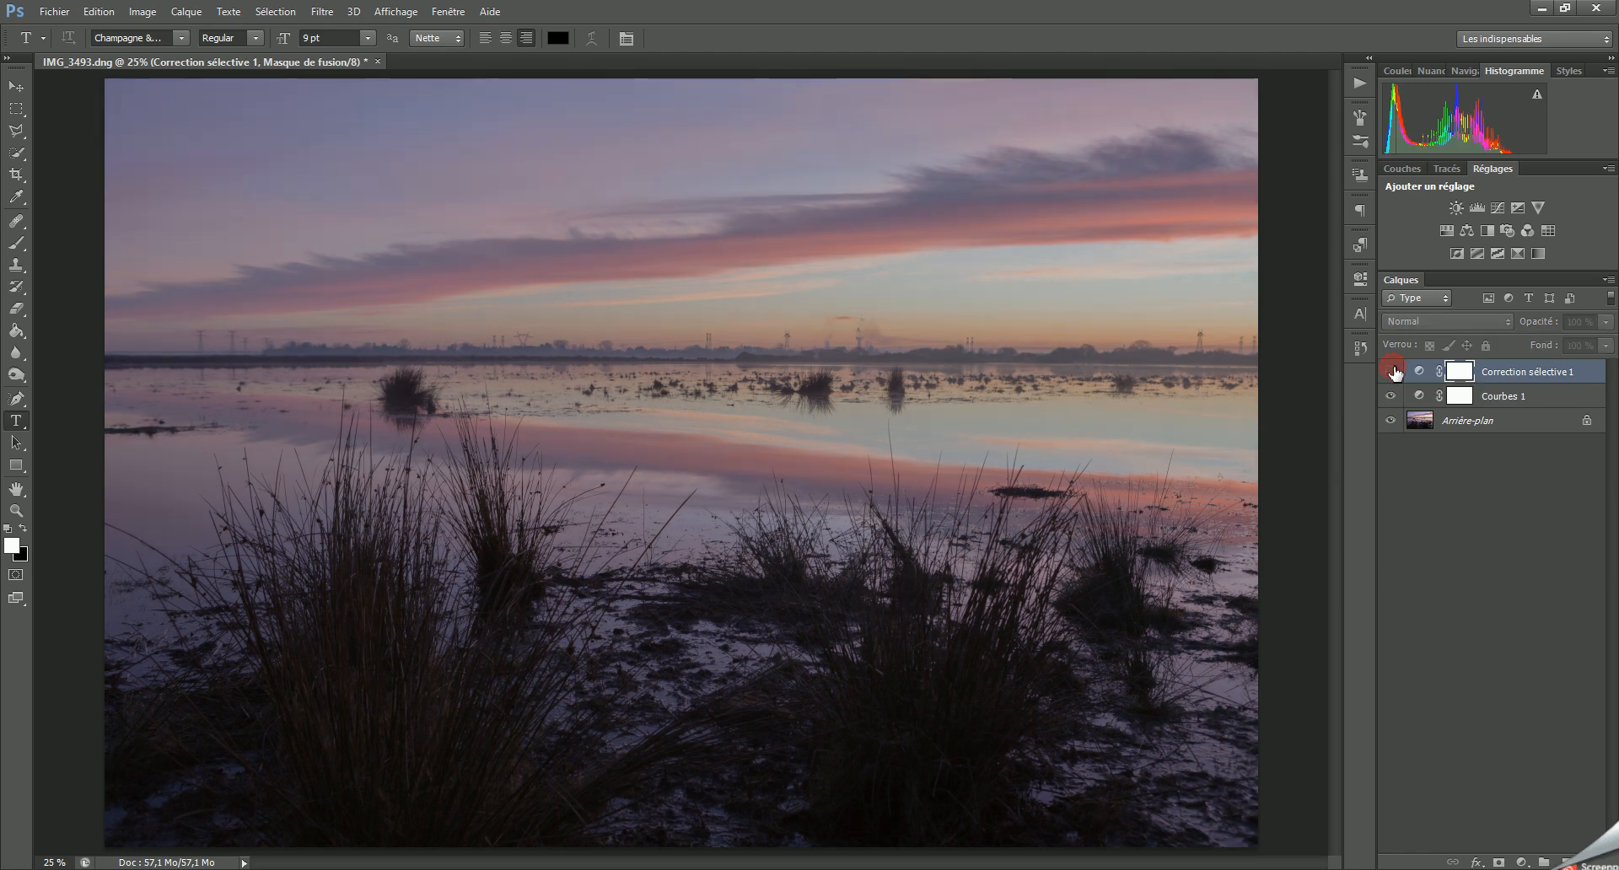
{"action": "left_click", "coordinate": [1391, 372]}
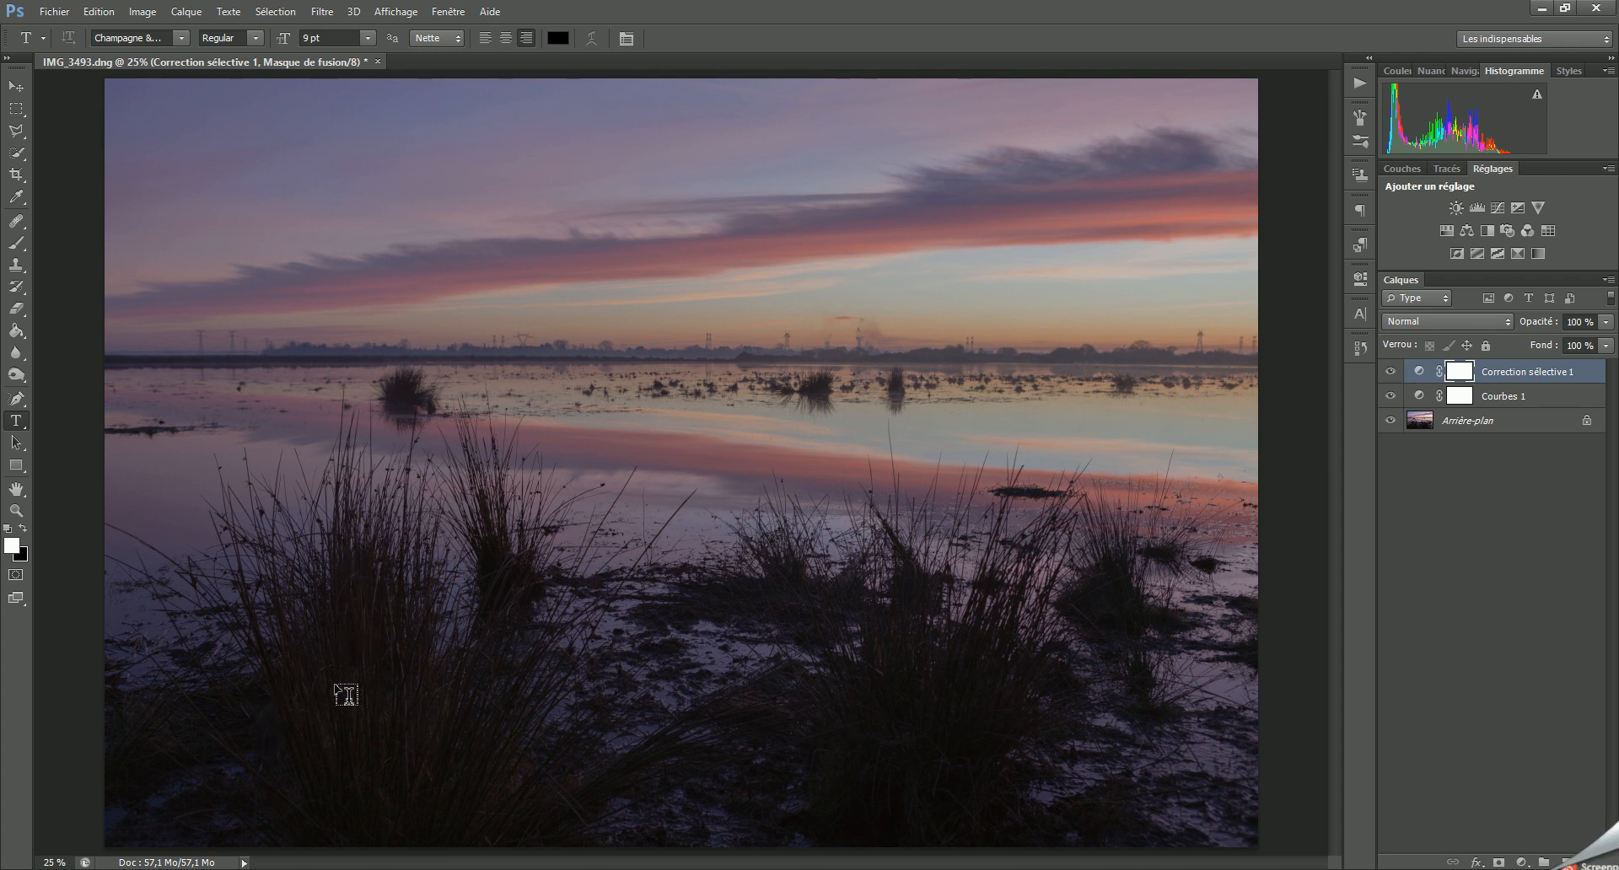
{"action": "left_click", "coordinate": [1392, 372]}
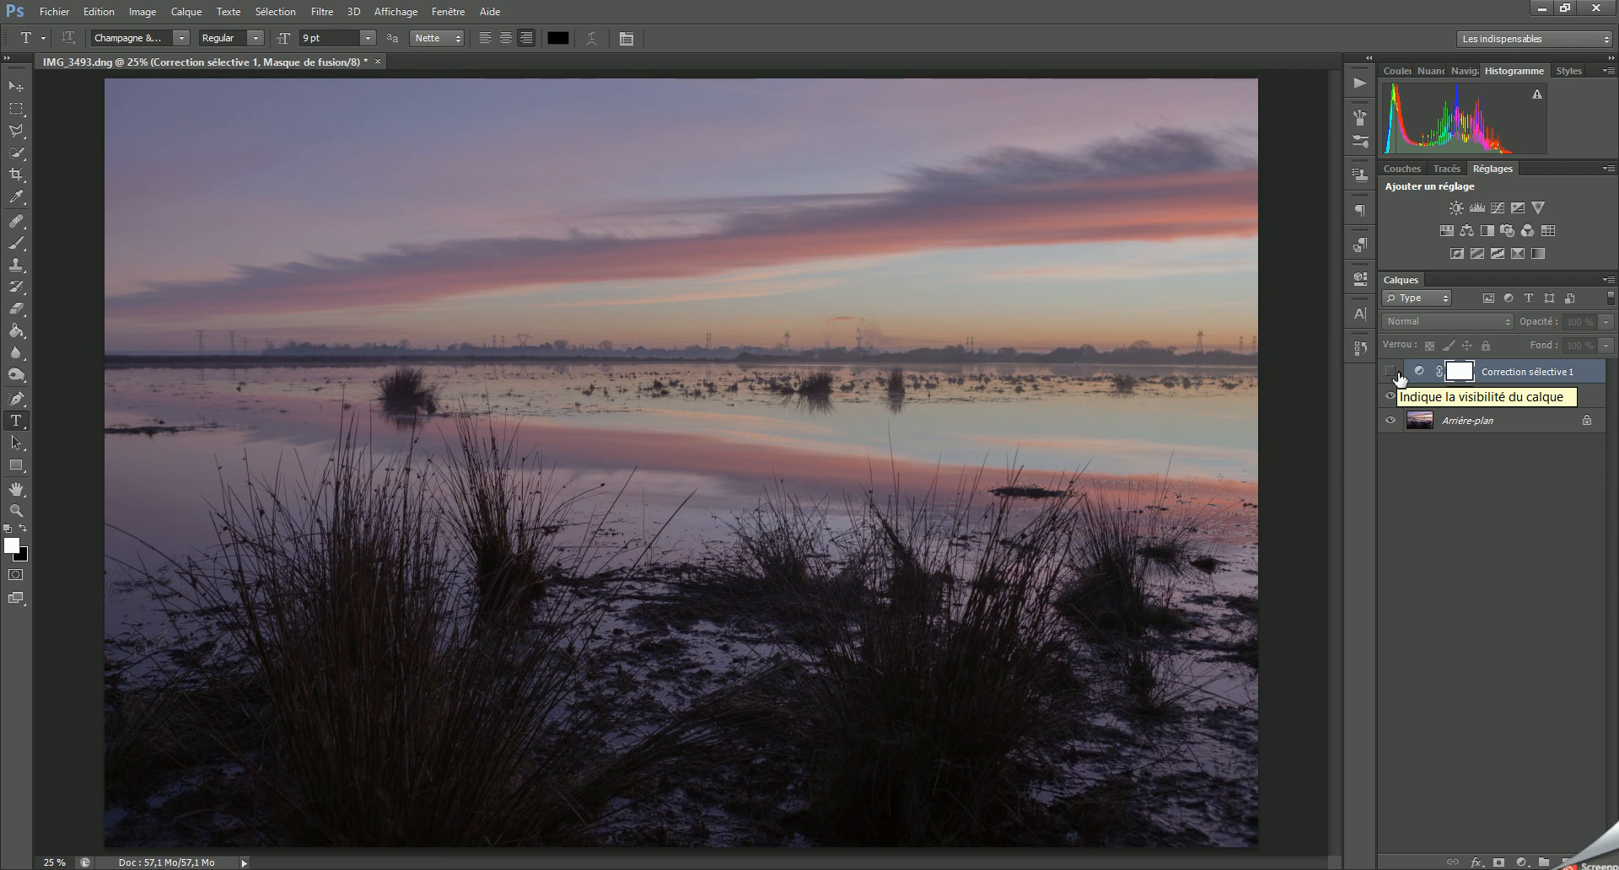
{"action": "left_click", "coordinate": [1396, 373]}
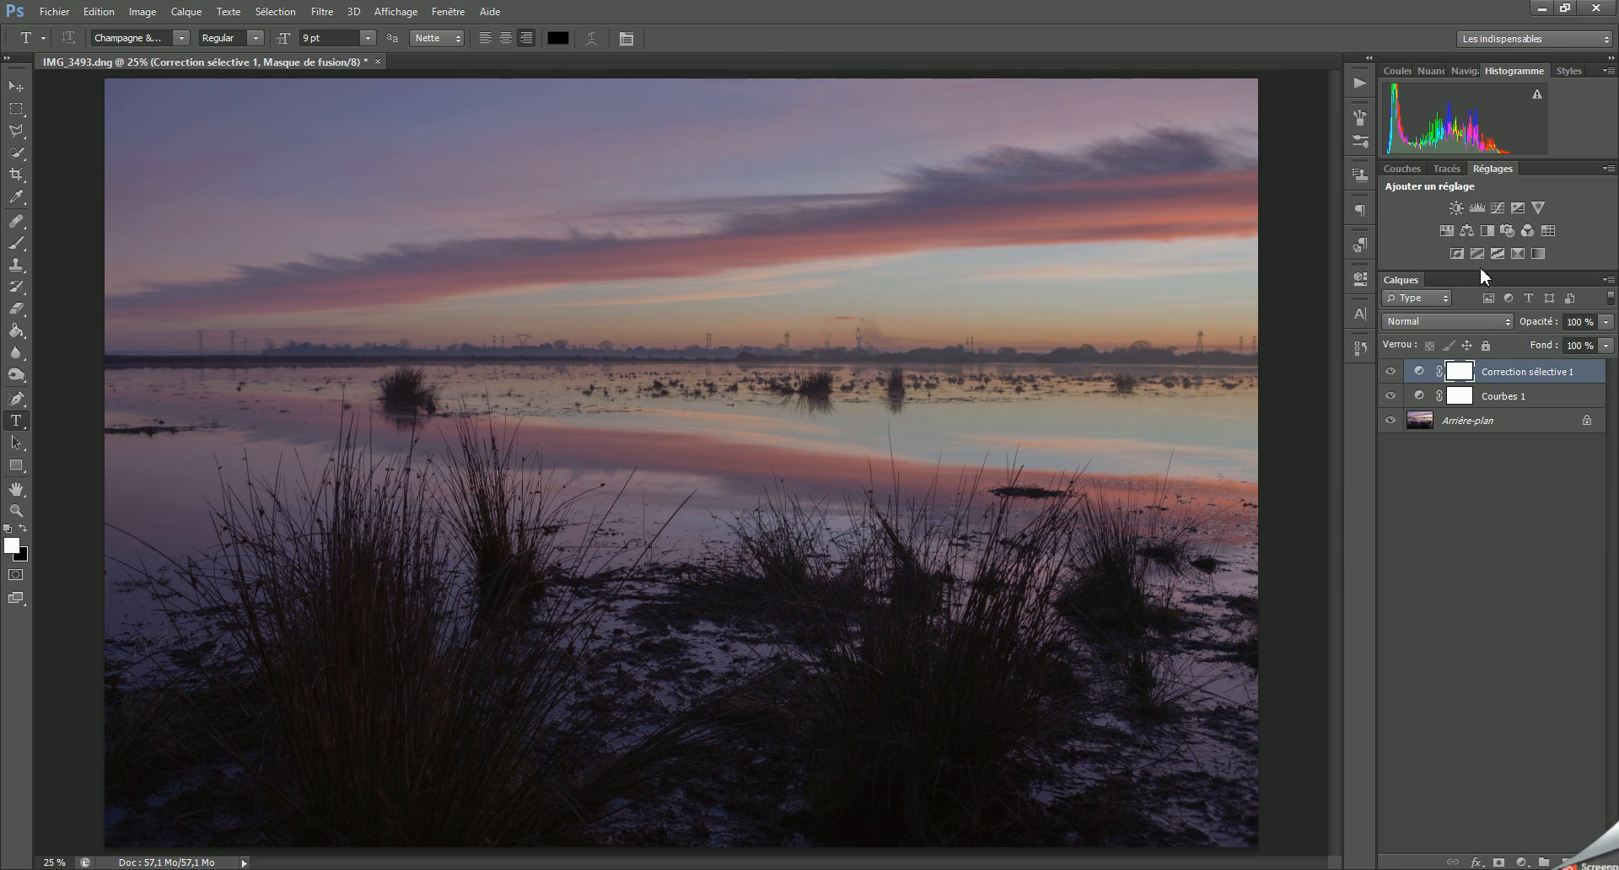
Step: Add an Exposure adjustment layer above the Selective Color layer and set its exposure to +0.68
{"action": "left_click", "coordinate": [1518, 207]}
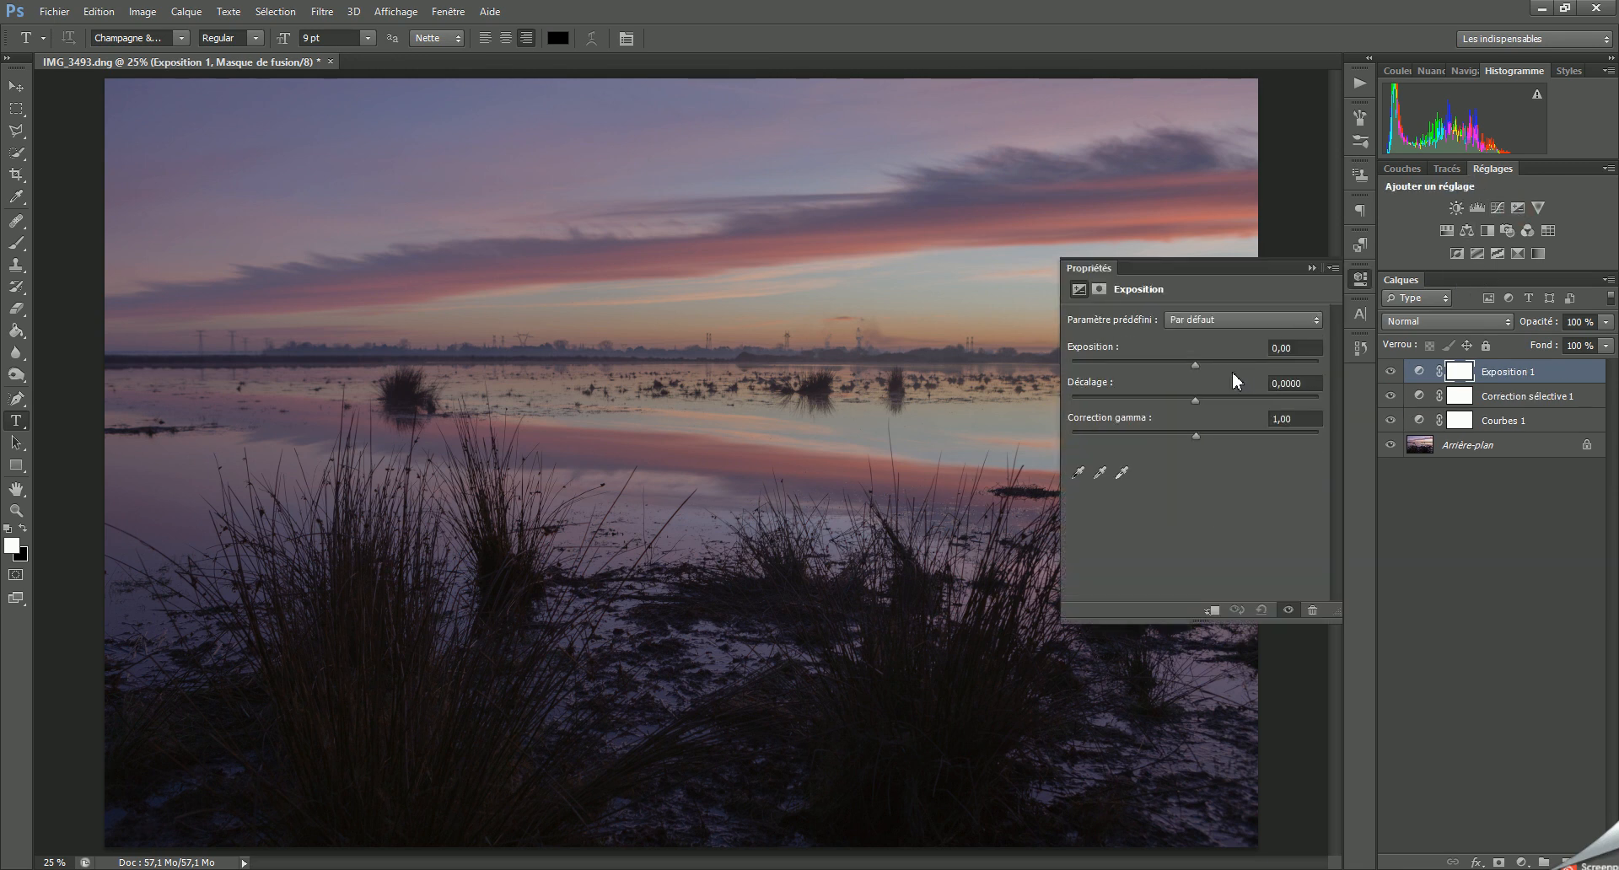
{"action": "left_click_drag", "start_coordinate": [1195, 363], "coordinate": [1207, 364]}
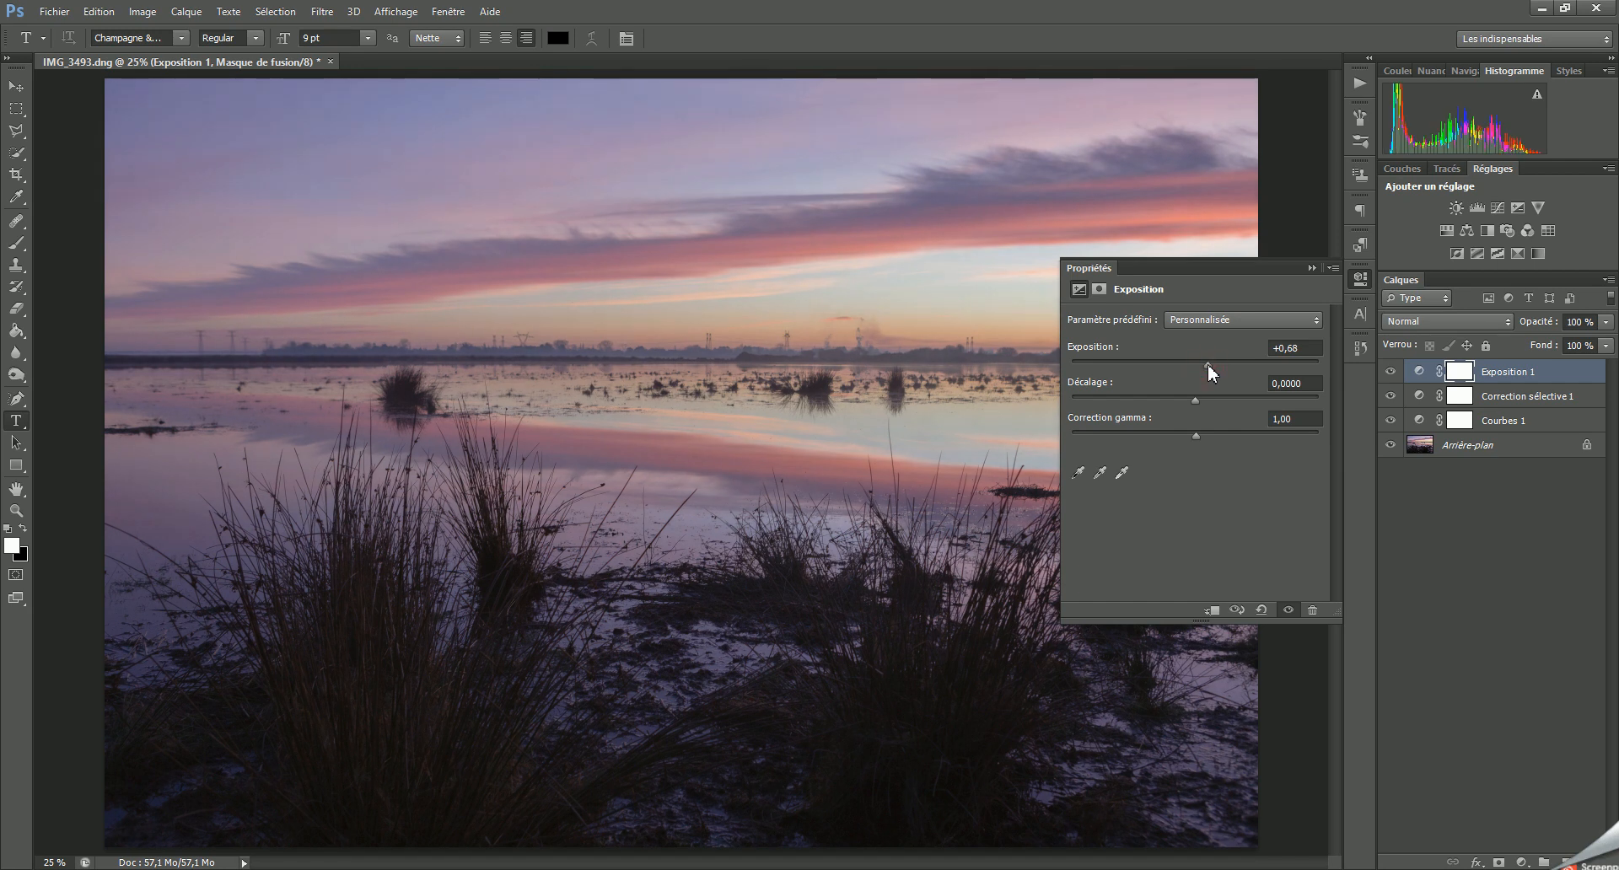
{"action": "left_click_drag", "start_coordinate": [1207, 365], "coordinate": [1209, 364]}
{"action": "left_click", "coordinate": [1209, 364]}
{"action": "left_click_drag", "start_coordinate": [1209, 364], "coordinate": [1208, 364]}
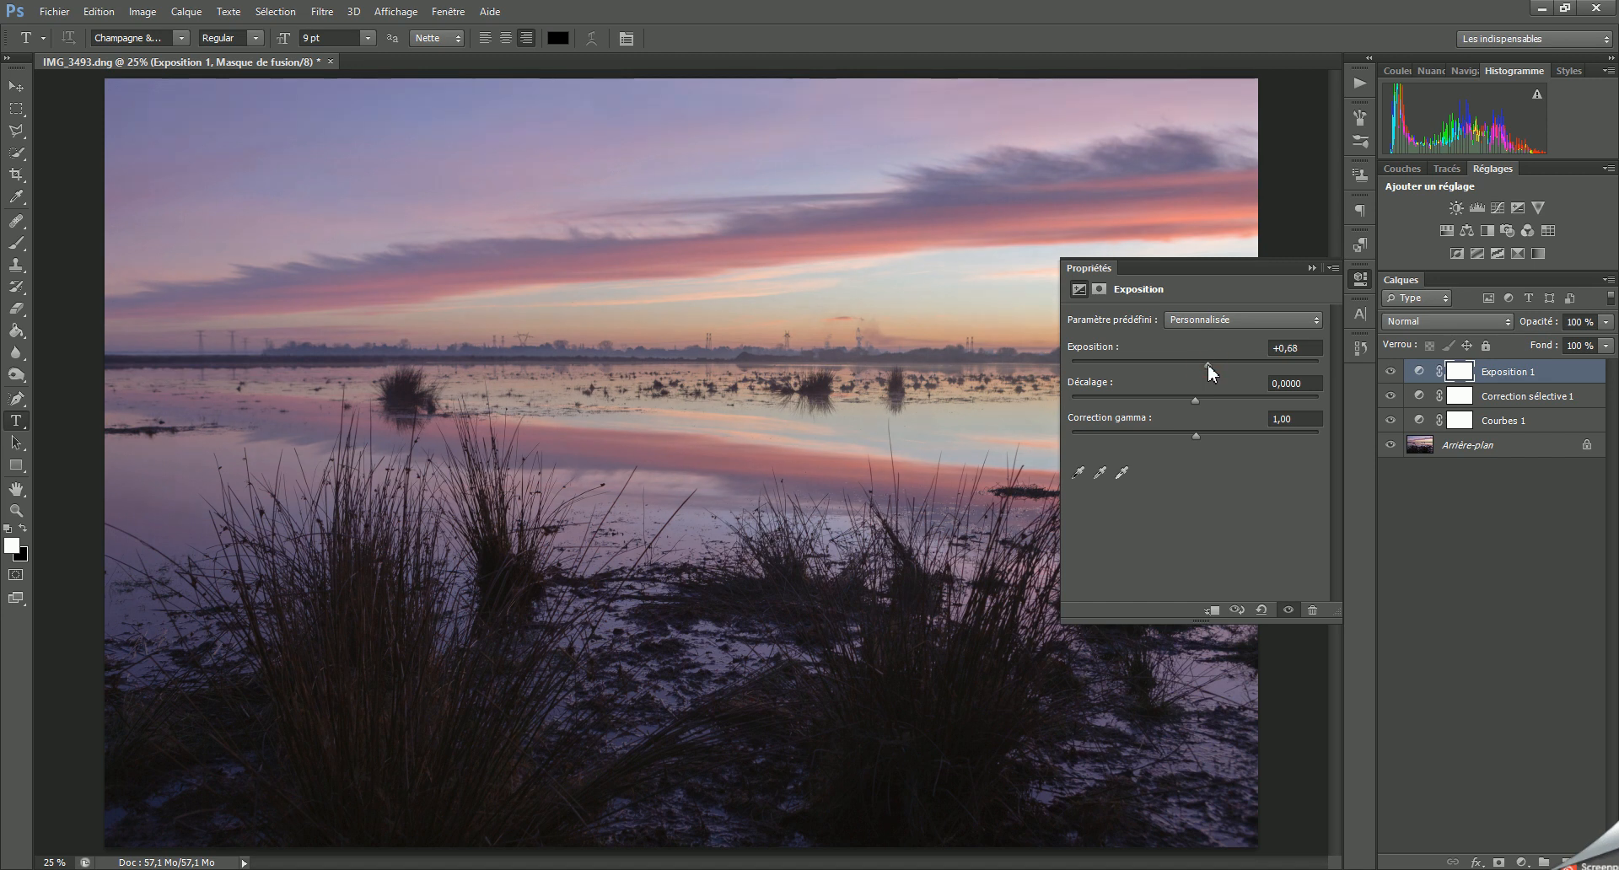
{"action": "left_click", "coordinate": [1311, 268]}
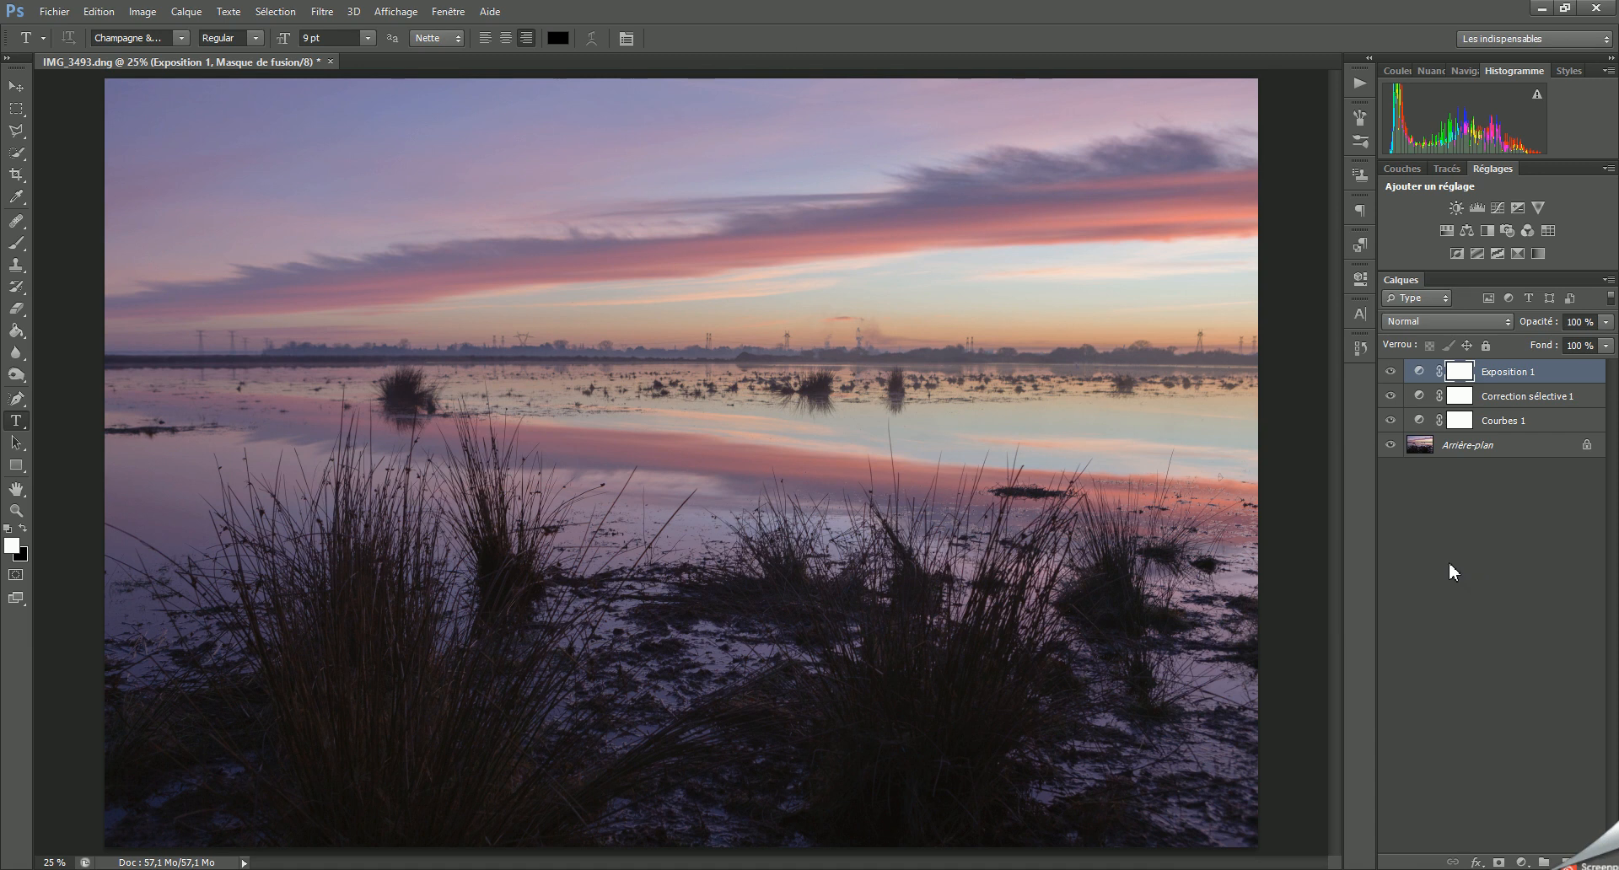
Step: Place a copy of the background layer above all adjustments, toggle it to compare the original with the edit, and leave it hidden
{"action": "left_click_drag", "start_coordinate": [1477, 447], "coordinate": [1505, 369]}
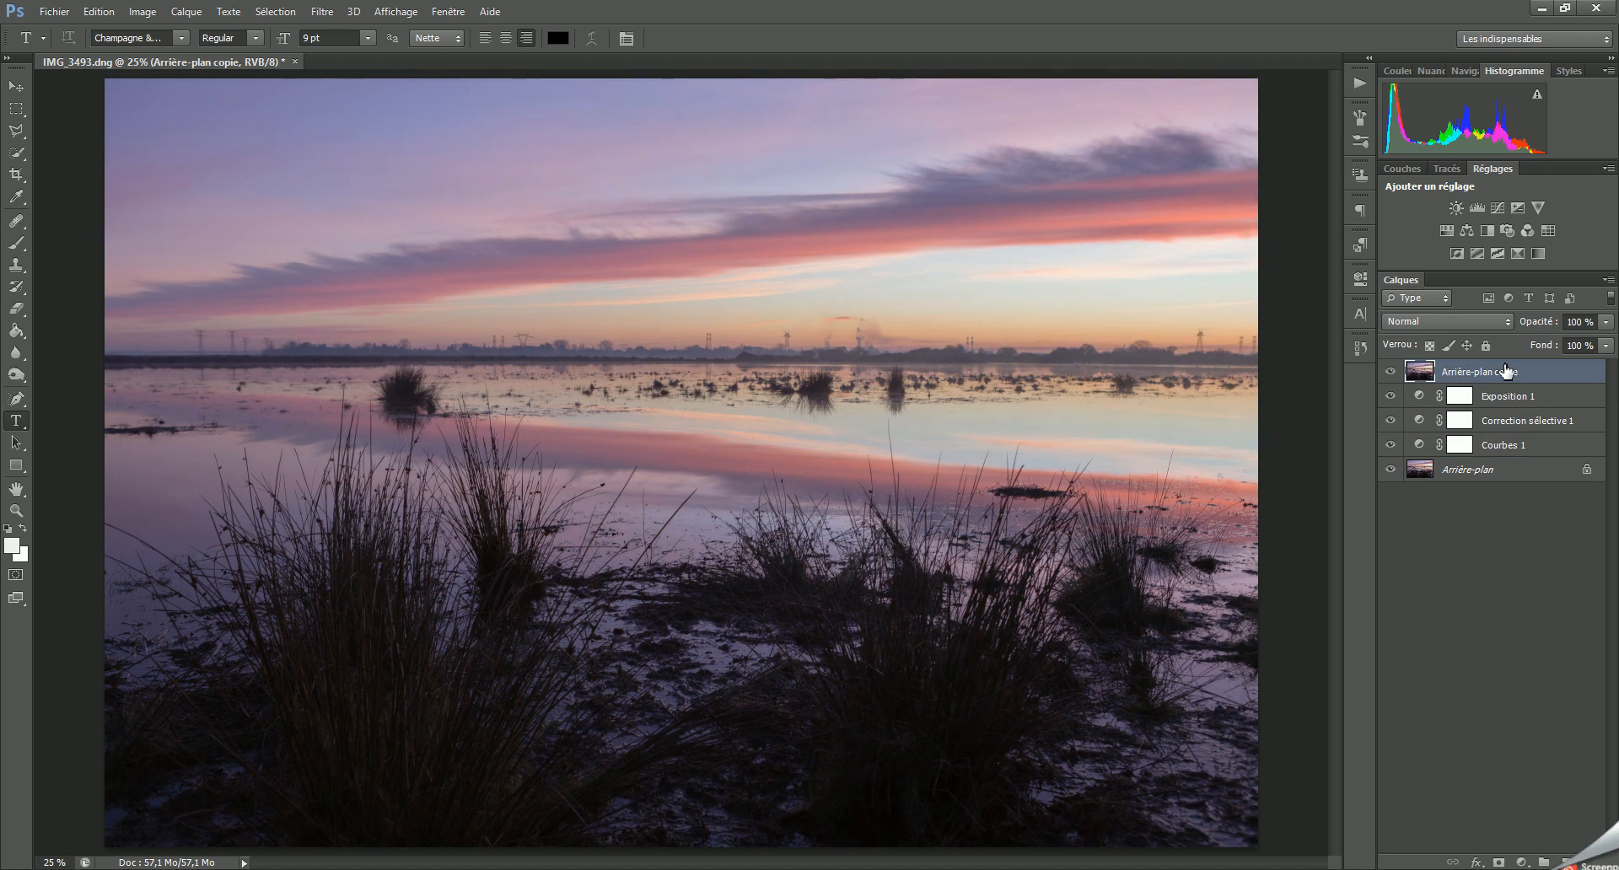
{"action": "left_click", "coordinate": [1390, 371]}
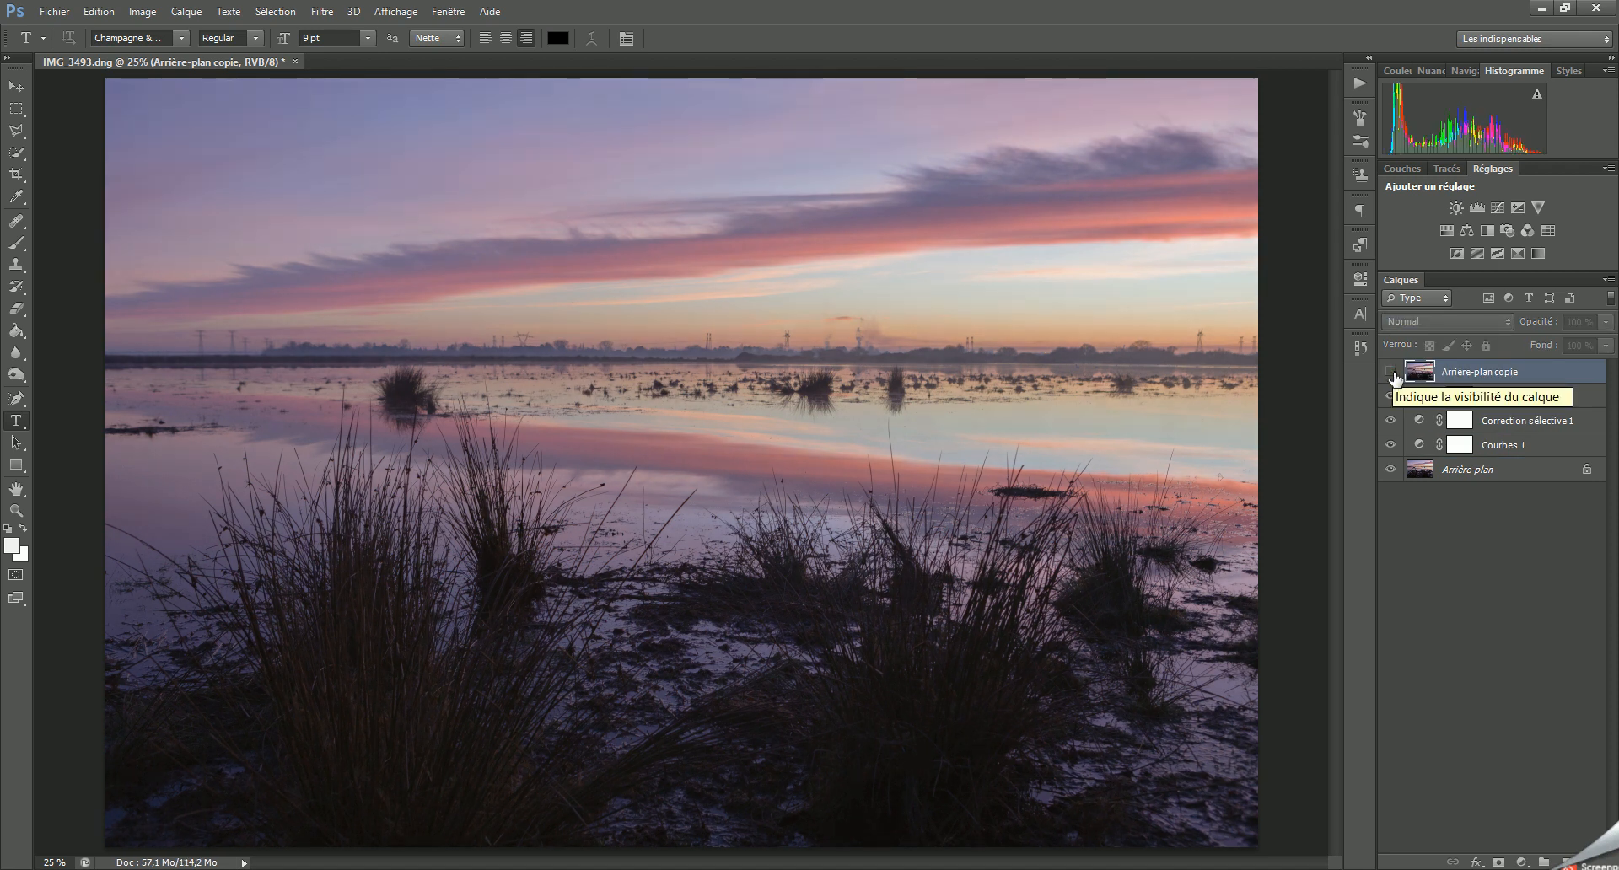
{"action": "left_click", "coordinate": [1392, 373]}
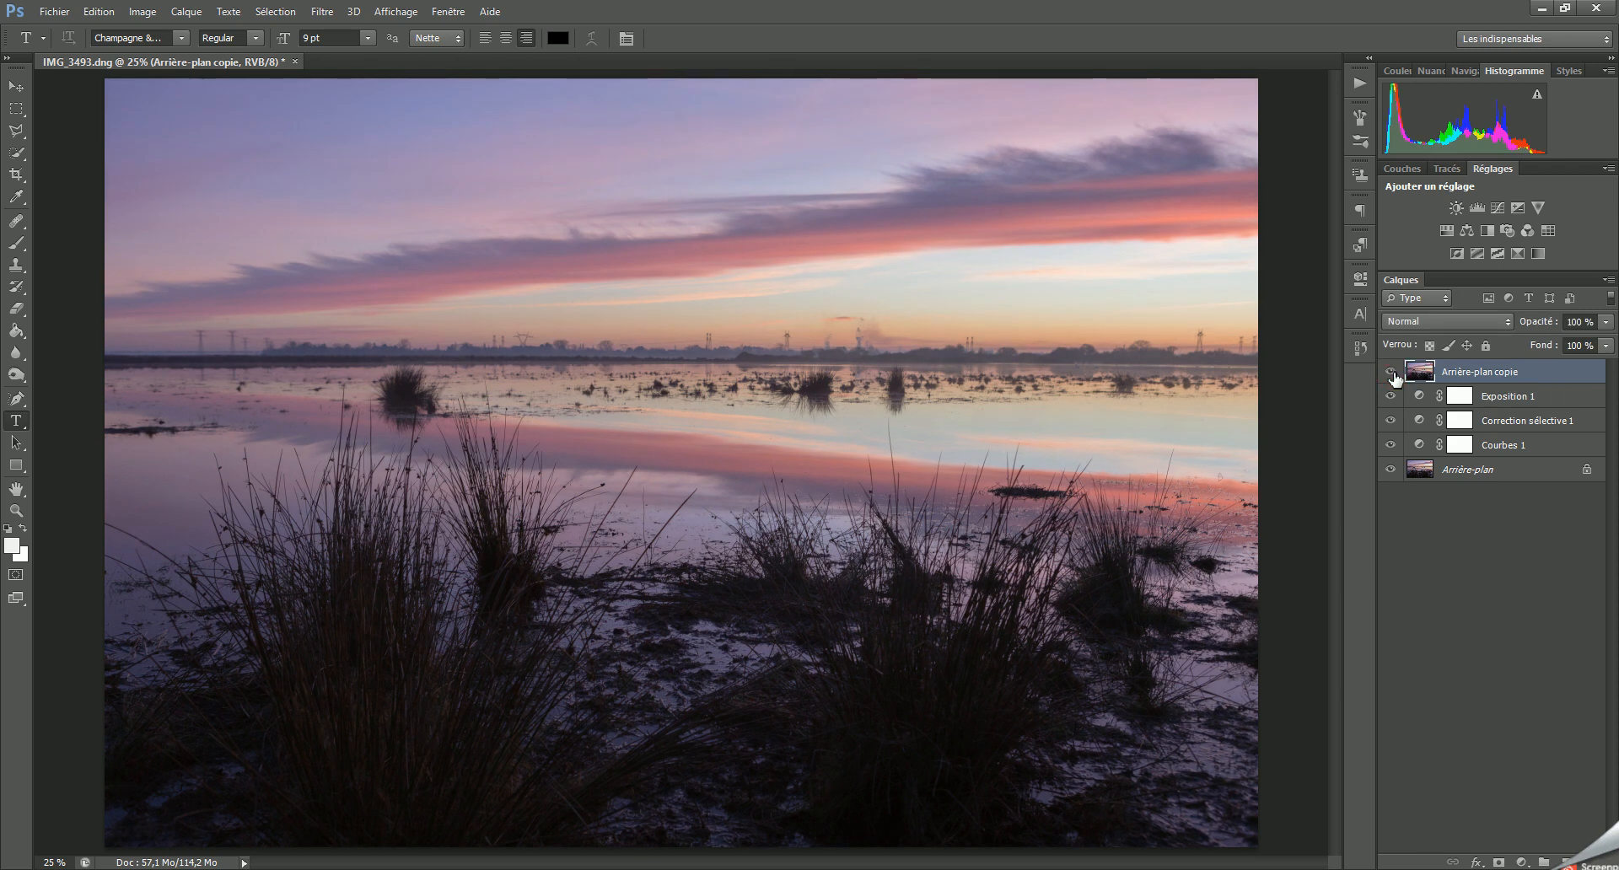
{"action": "left_click", "coordinate": [1391, 372]}
{"action": "left_click", "coordinate": [1391, 373]}
{"action": "left_click", "coordinate": [1391, 373]}
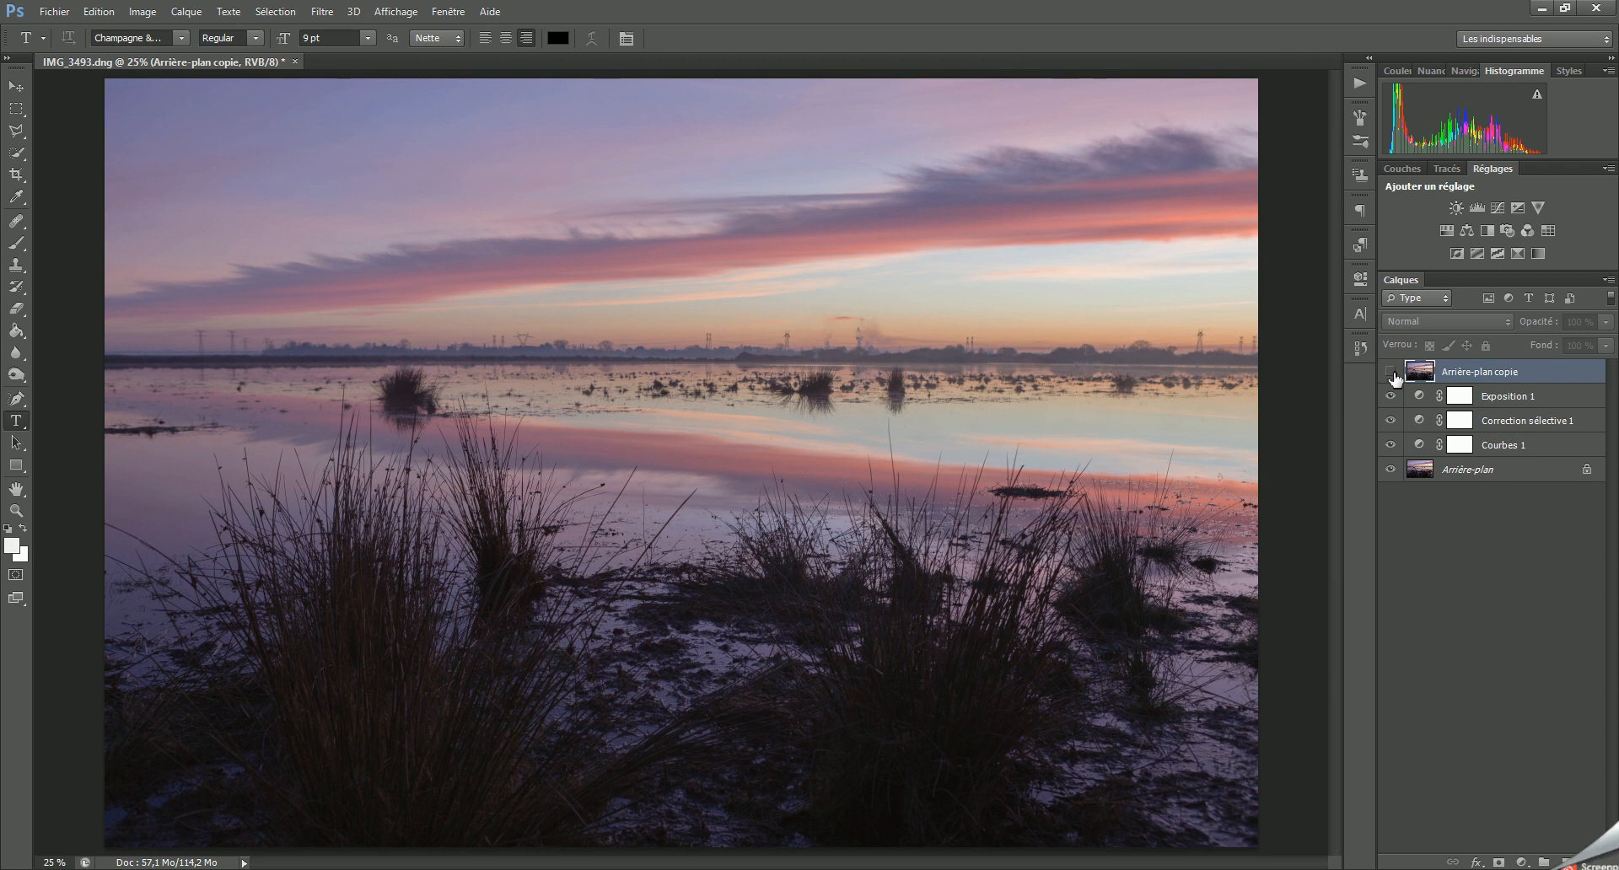
{"action": "left_click", "coordinate": [1391, 373]}
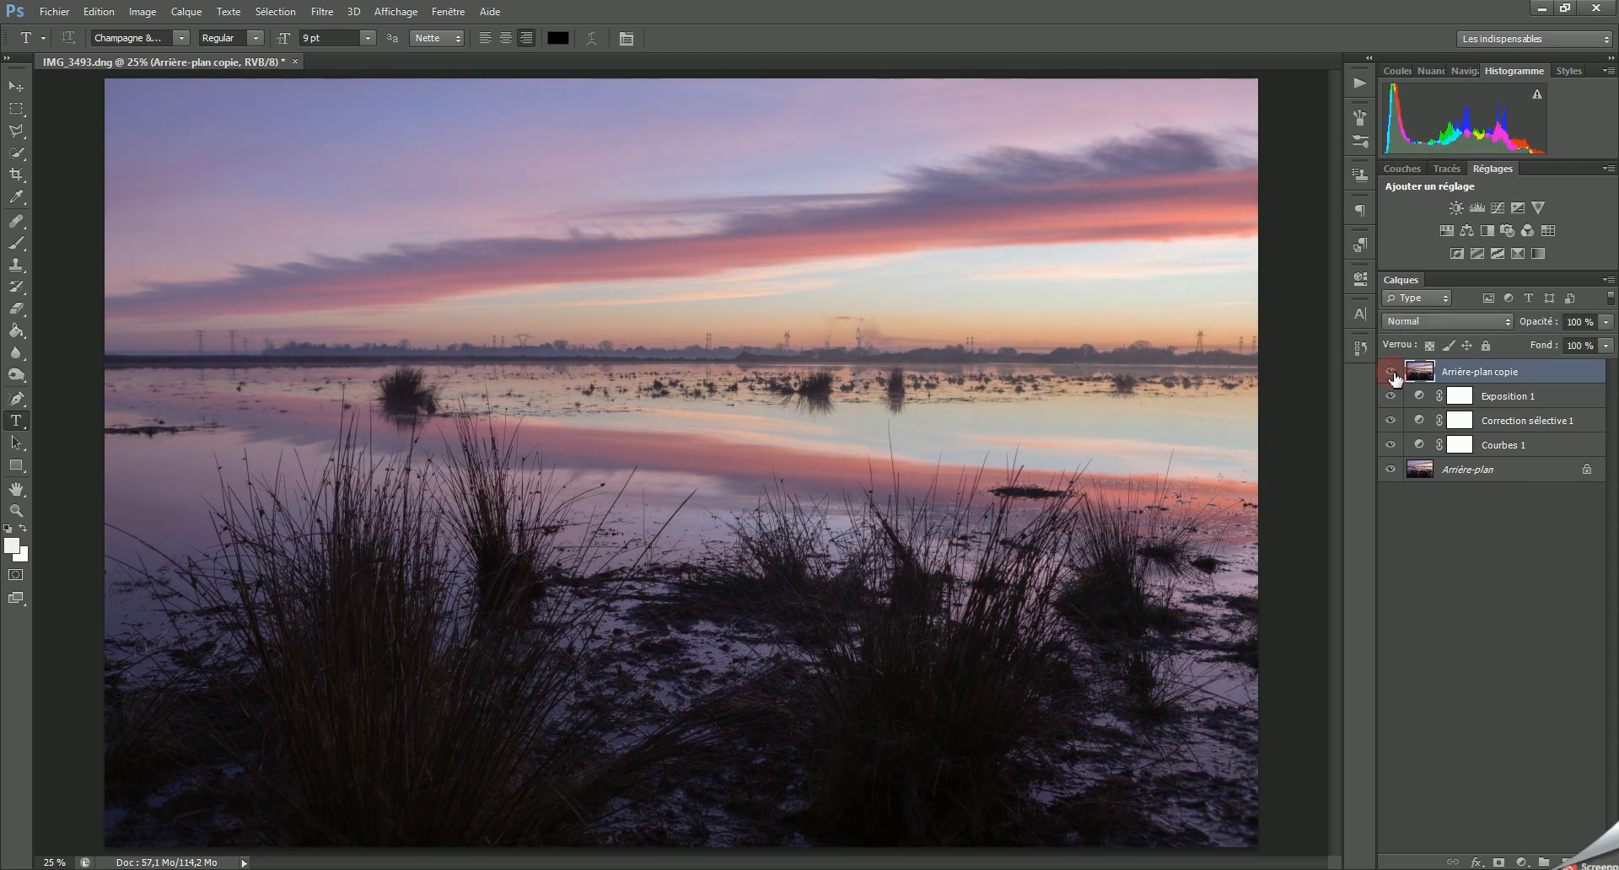
{"action": "left_click", "coordinate": [1390, 372]}
{"action": "left_click", "coordinate": [1391, 373]}
{"action": "left_click", "coordinate": [1391, 372]}
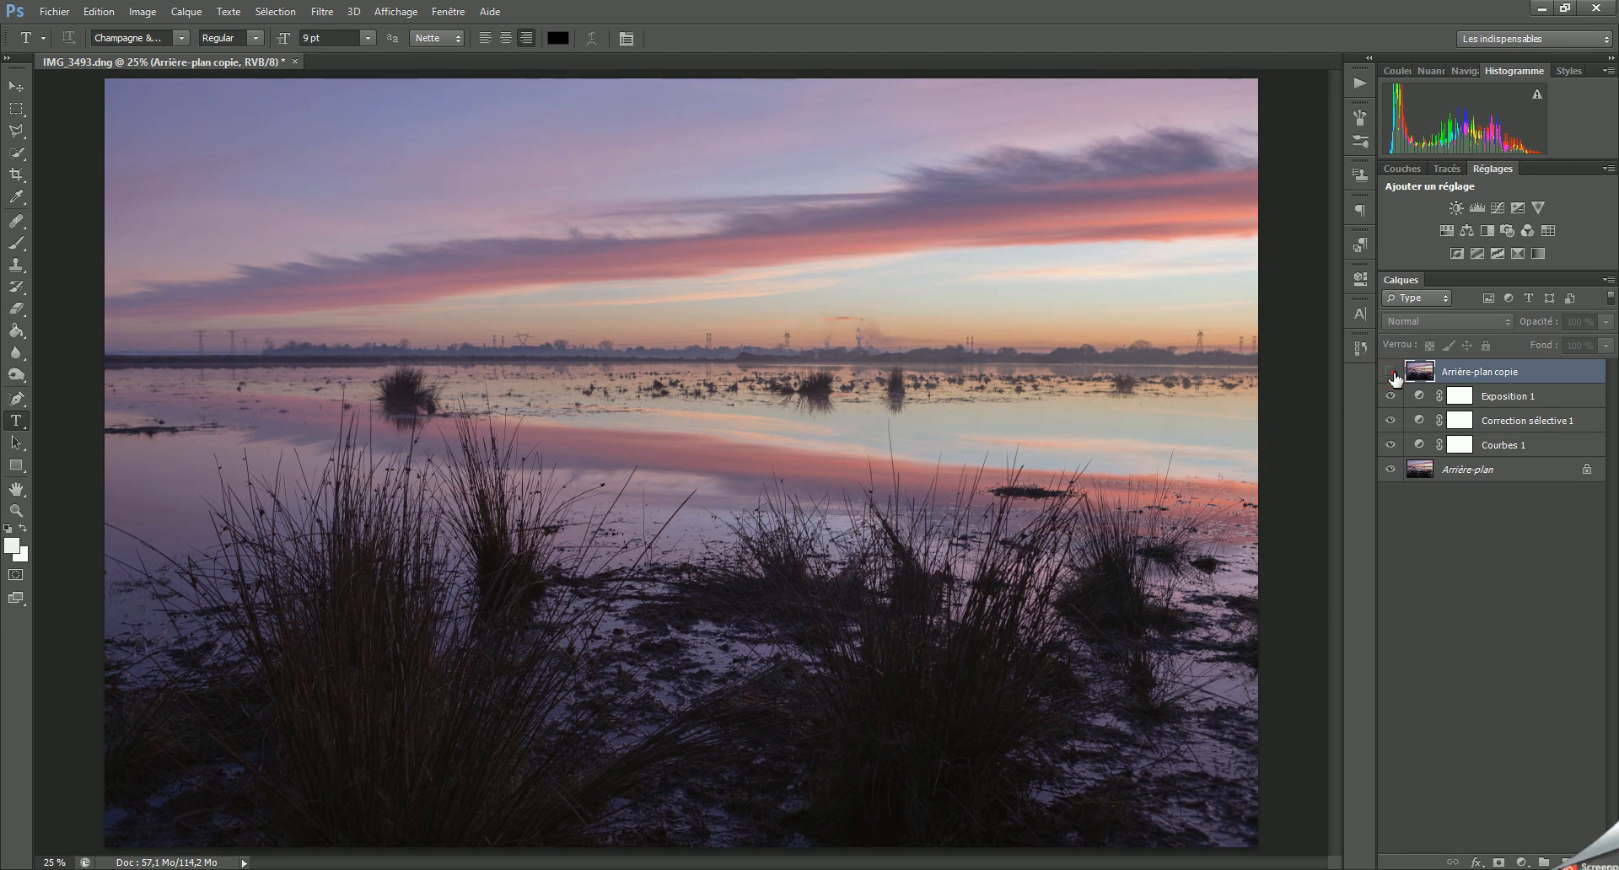
{"action": "left_click", "coordinate": [1391, 373]}
{"action": "left_click", "coordinate": [1391, 372]}
Step: Add a Brightness/Contrast adjustment layer above Exposition 1, raise its contrast to about 37, and check the effect with the layer off and on
{"action": "left_click", "coordinate": [1459, 395]}
{"action": "left_click", "coordinate": [1456, 208]}
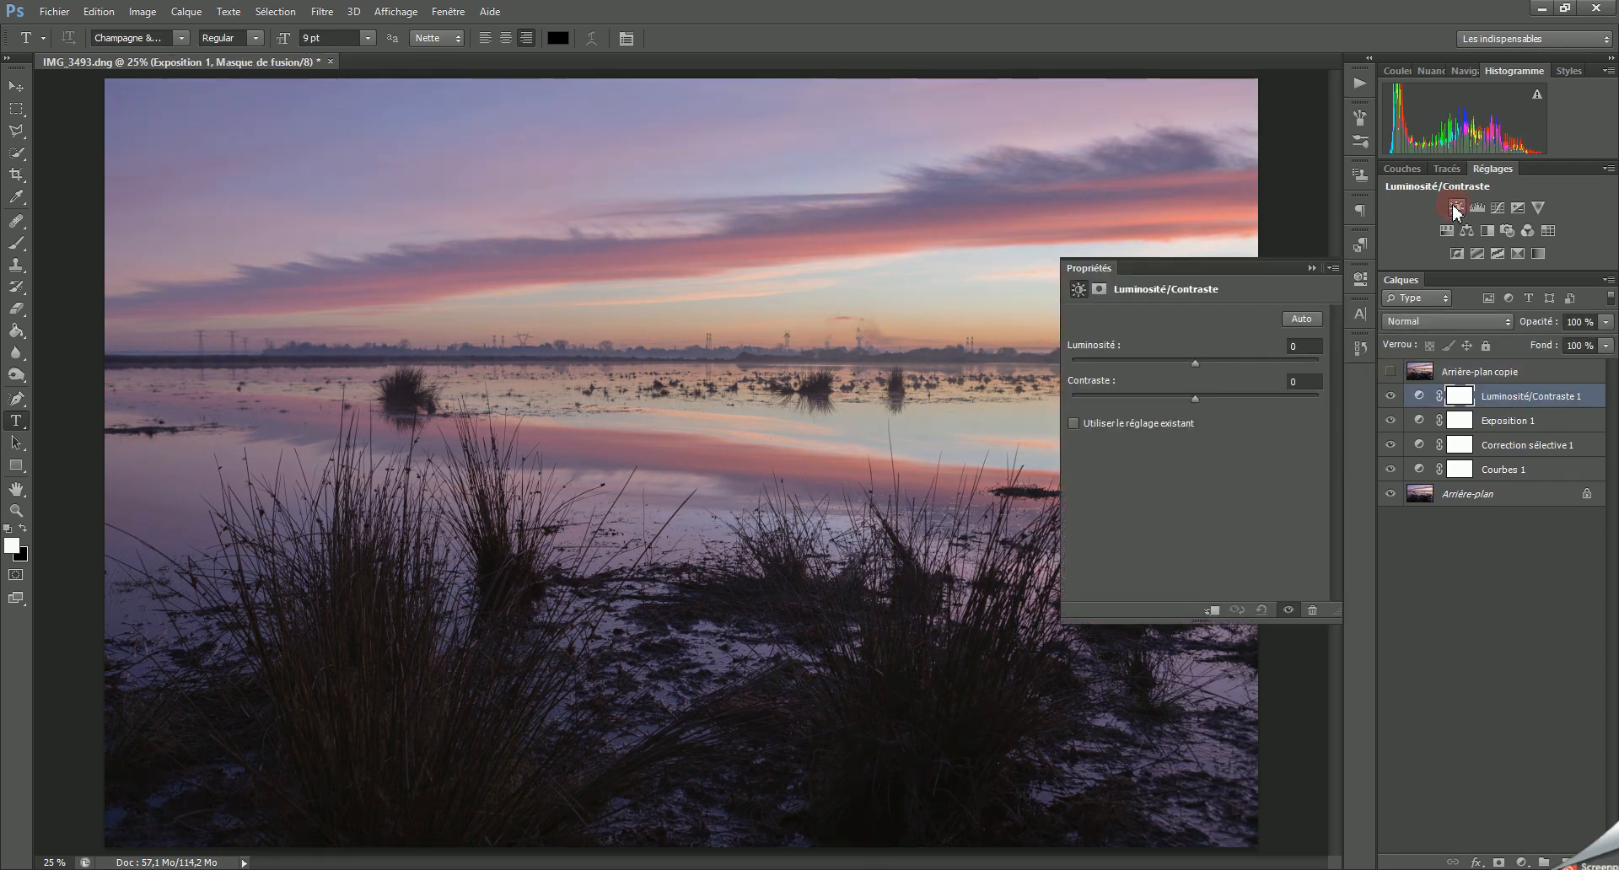
{"action": "left_click_drag", "start_coordinate": [1195, 397], "coordinate": [1240, 397]}
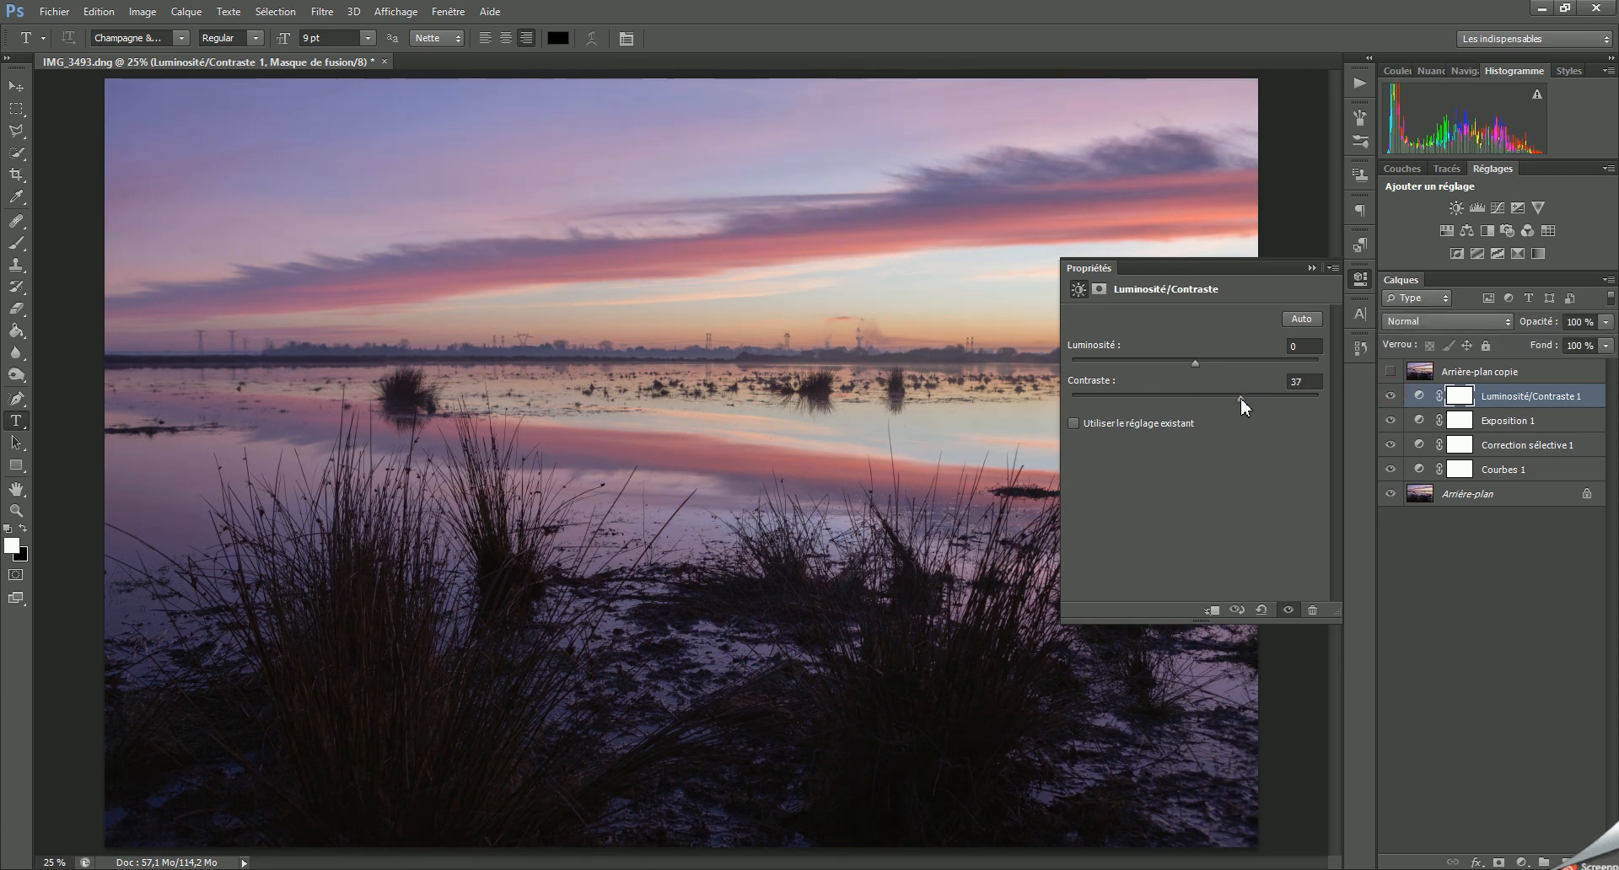
{"action": "left_click_drag", "start_coordinate": [1241, 399], "coordinate": [1242, 400]}
{"action": "left_click", "coordinate": [1312, 267]}
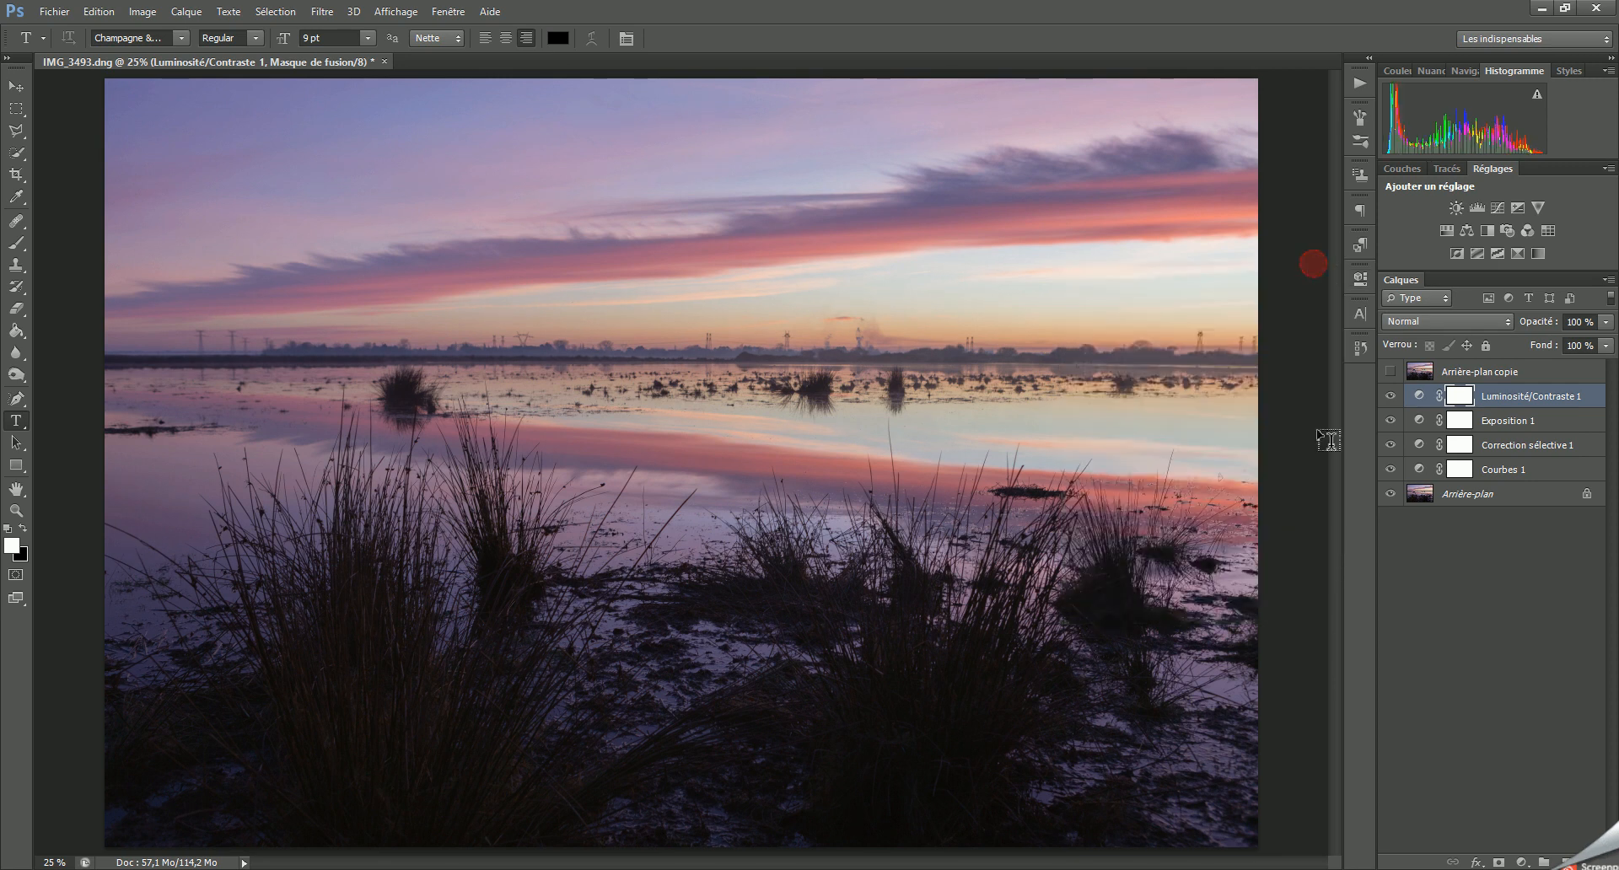
{"action": "left_click", "coordinate": [1390, 396]}
{"action": "left_click", "coordinate": [1390, 396]}
Step: Add a second mask to the Brightness/Contrast layer and brush black over the upper-right sky on its layer mask
{"action": "left_click", "coordinate": [1498, 864]}
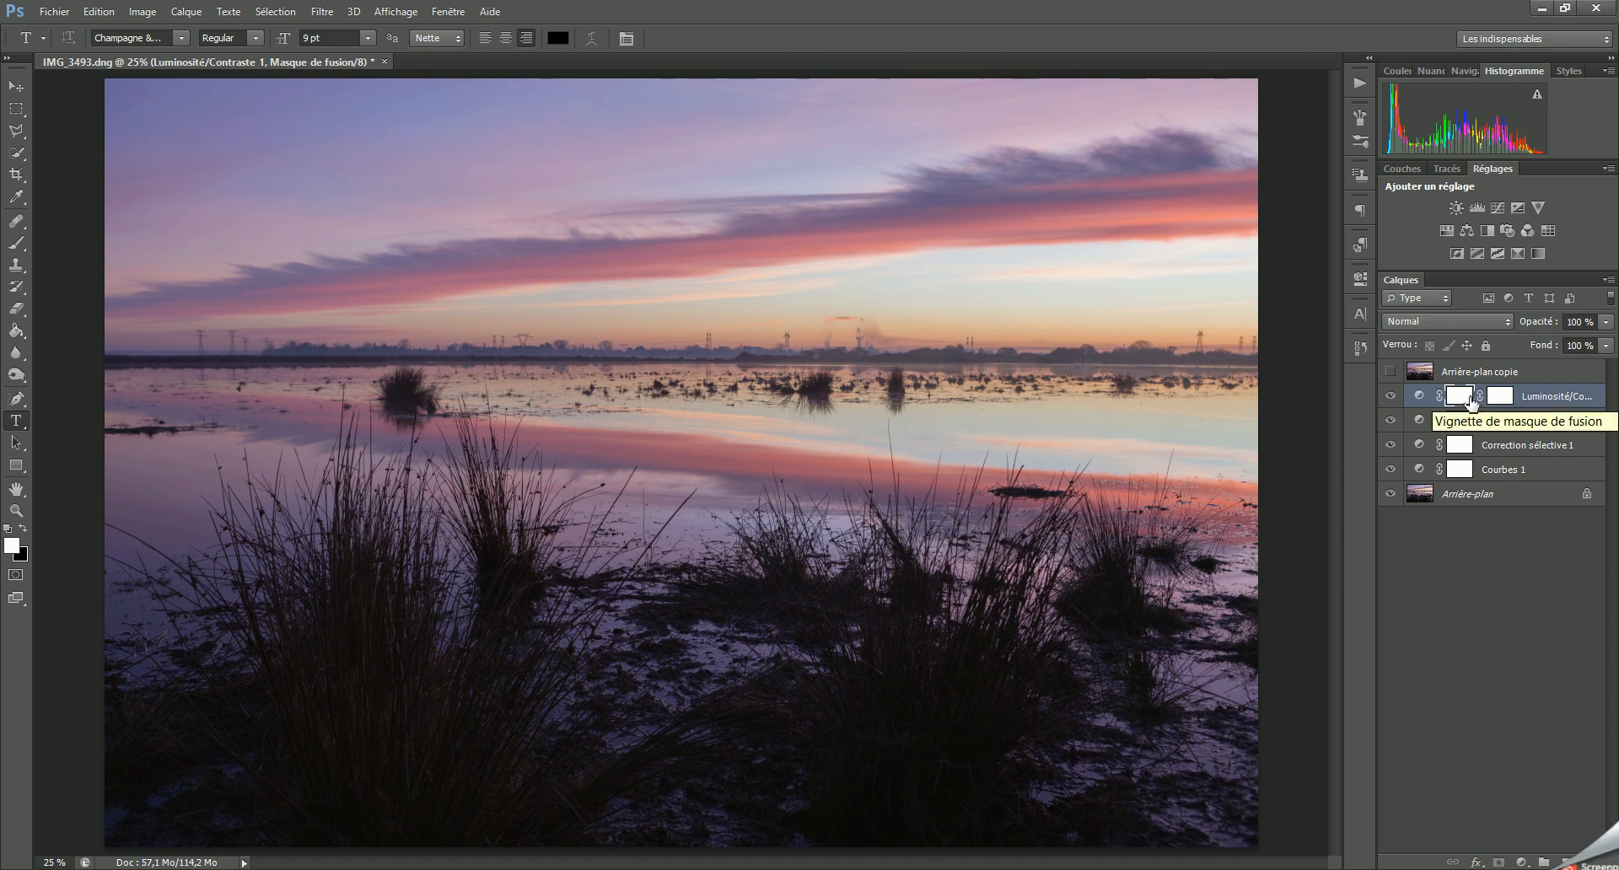
{"action": "left_click", "coordinate": [23, 528]}
{"action": "left_click", "coordinate": [16, 242]}
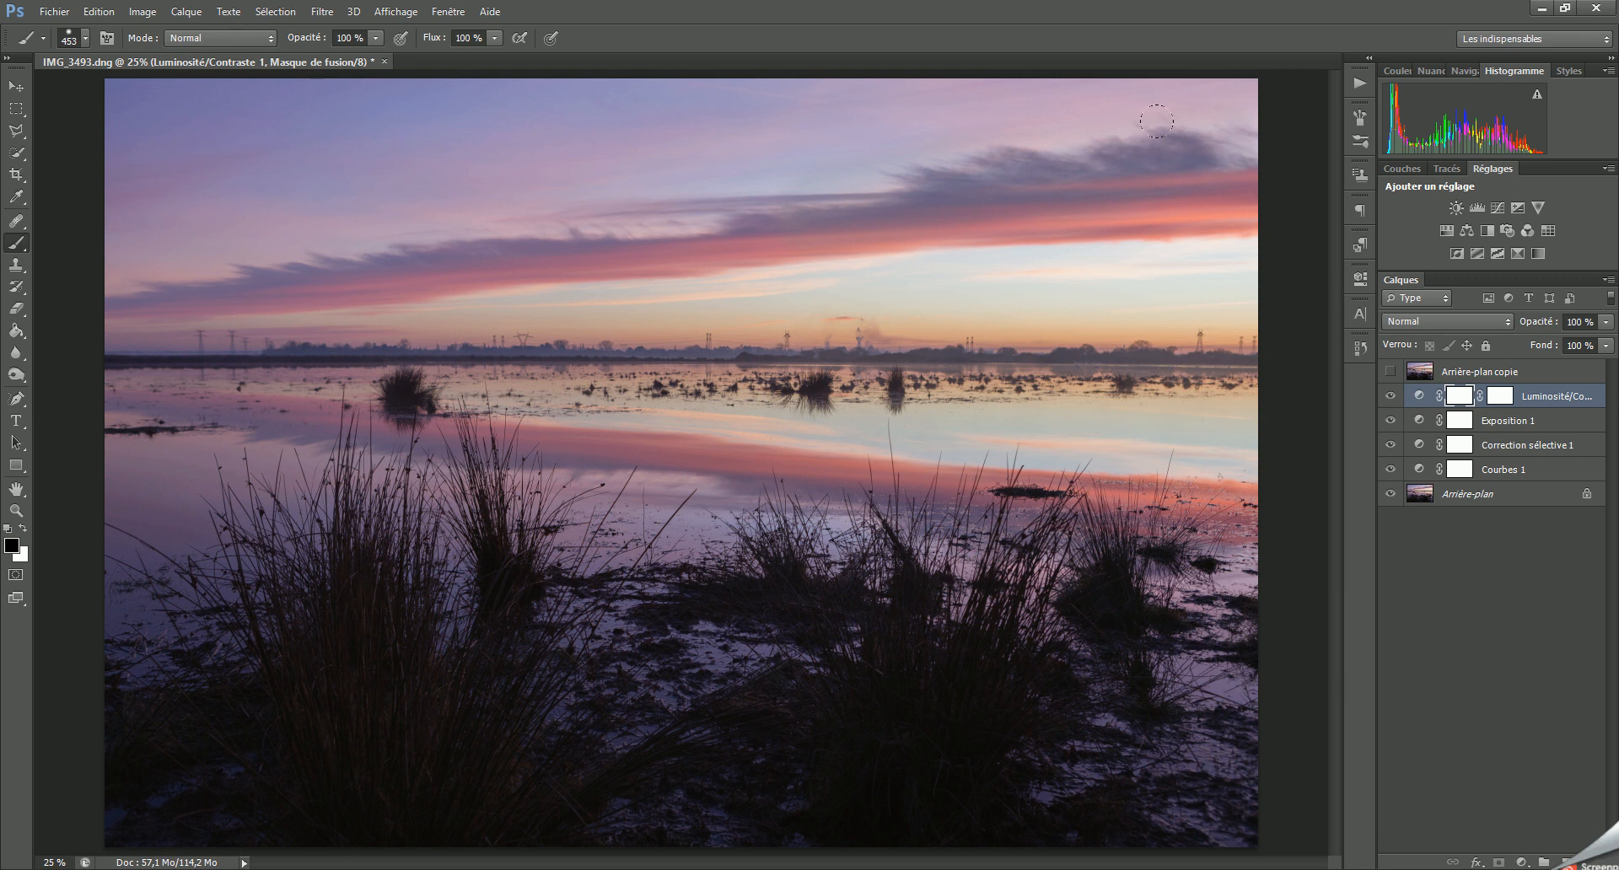
{"action": "left_click", "coordinate": [98, 11]}
{"action": "left_click", "coordinate": [121, 38]}
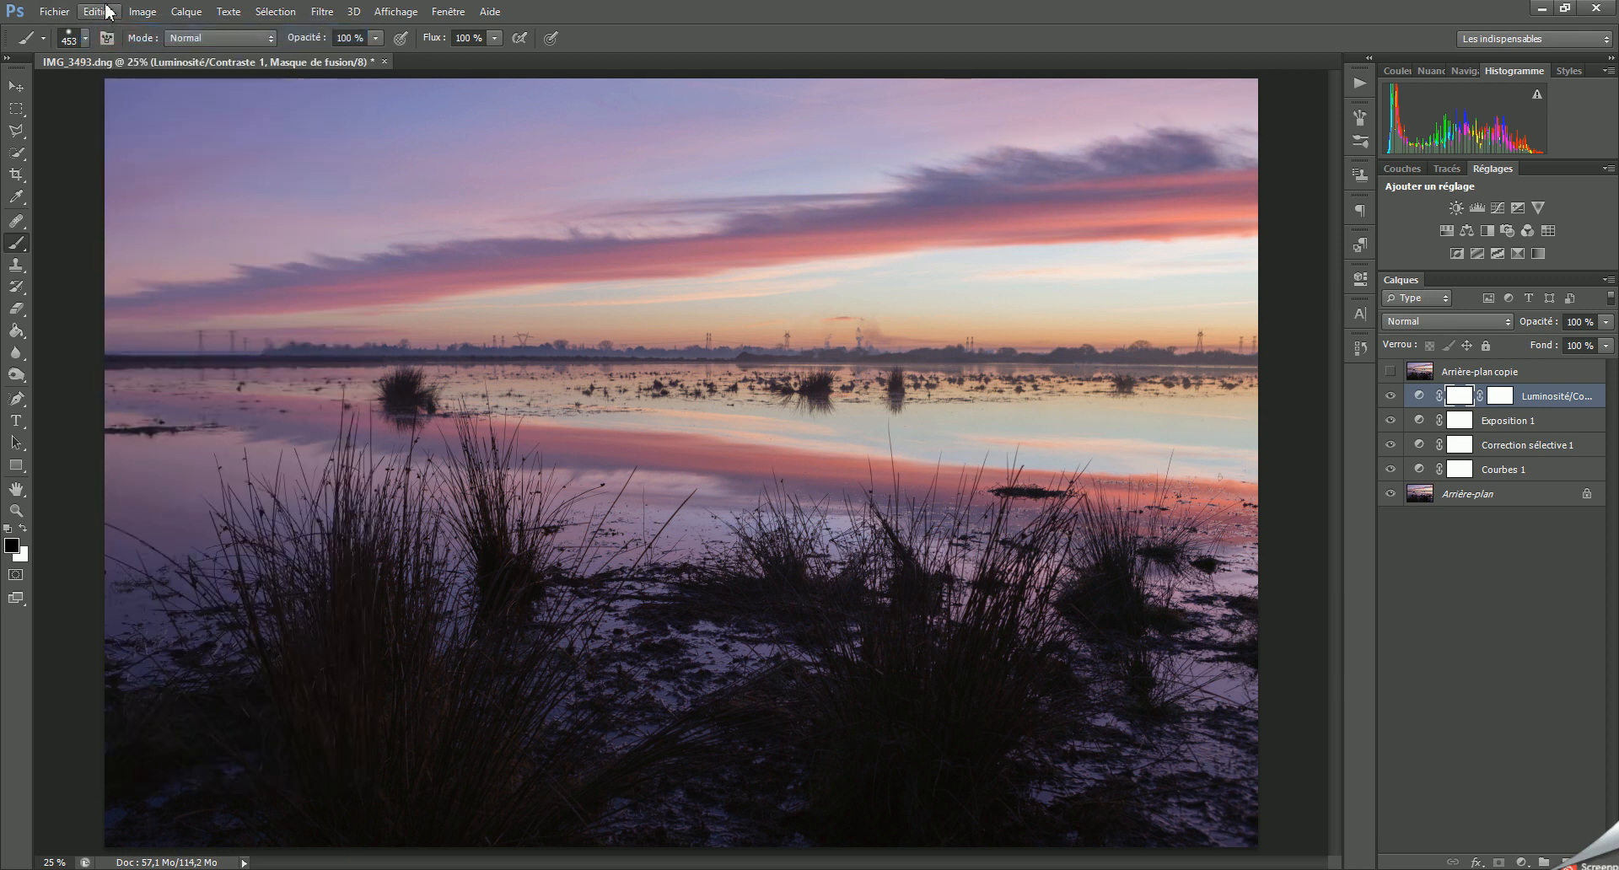
{"action": "left_click", "coordinate": [99, 11]}
{"action": "left_click", "coordinate": [112, 32]}
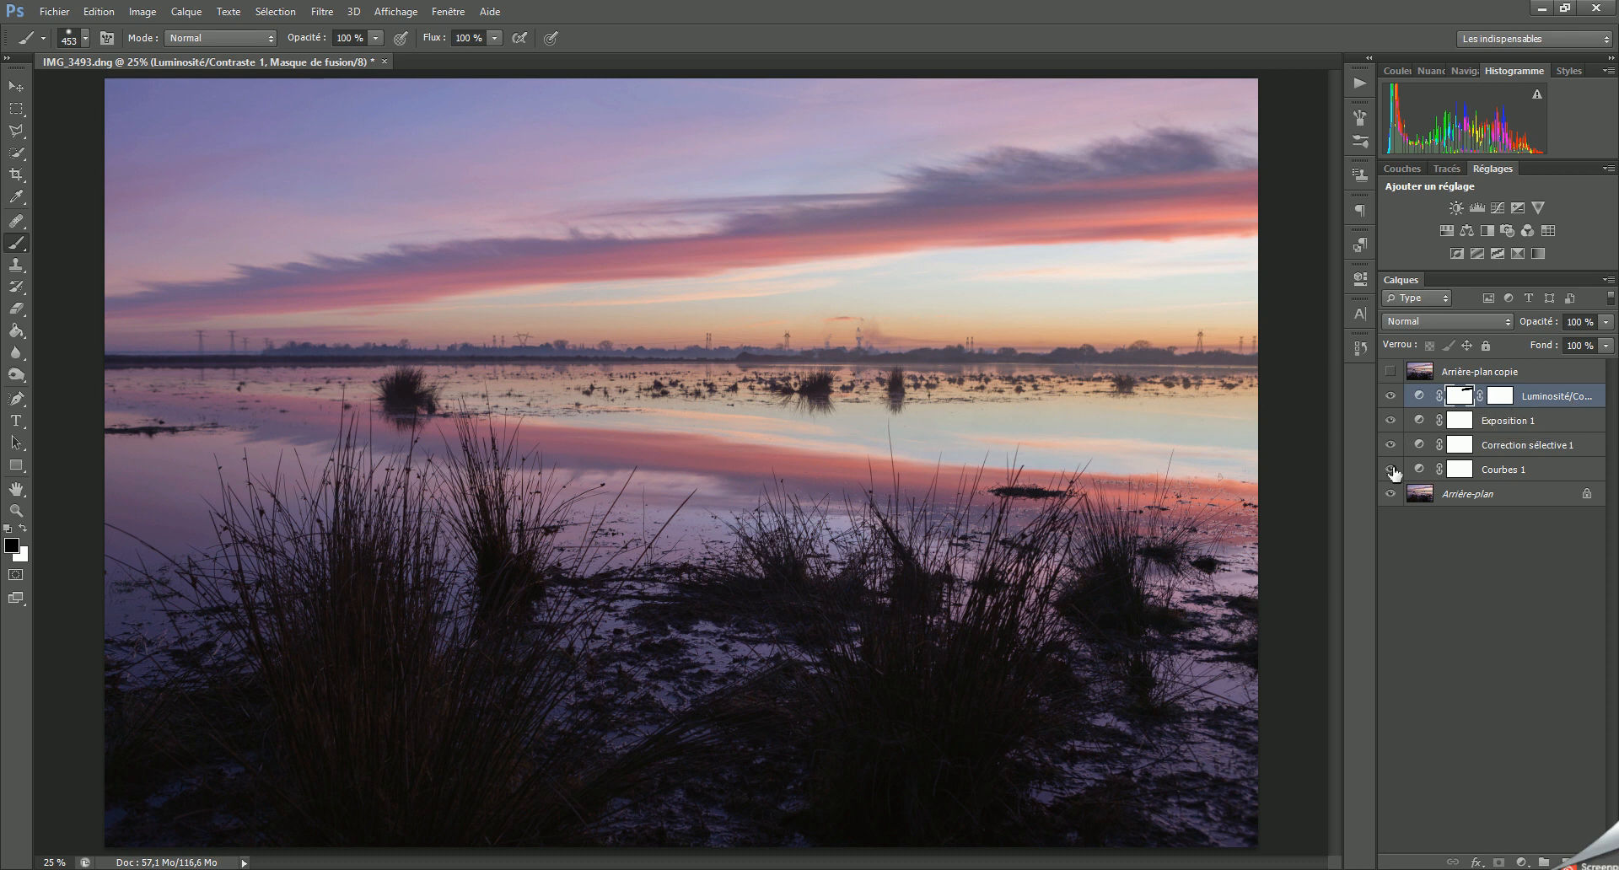
Step: Compare the image with the Brightness/Contrast layer off and on, and brush white over the upper sky to clear the black from its mask
{"action": "left_click", "coordinate": [1390, 396]}
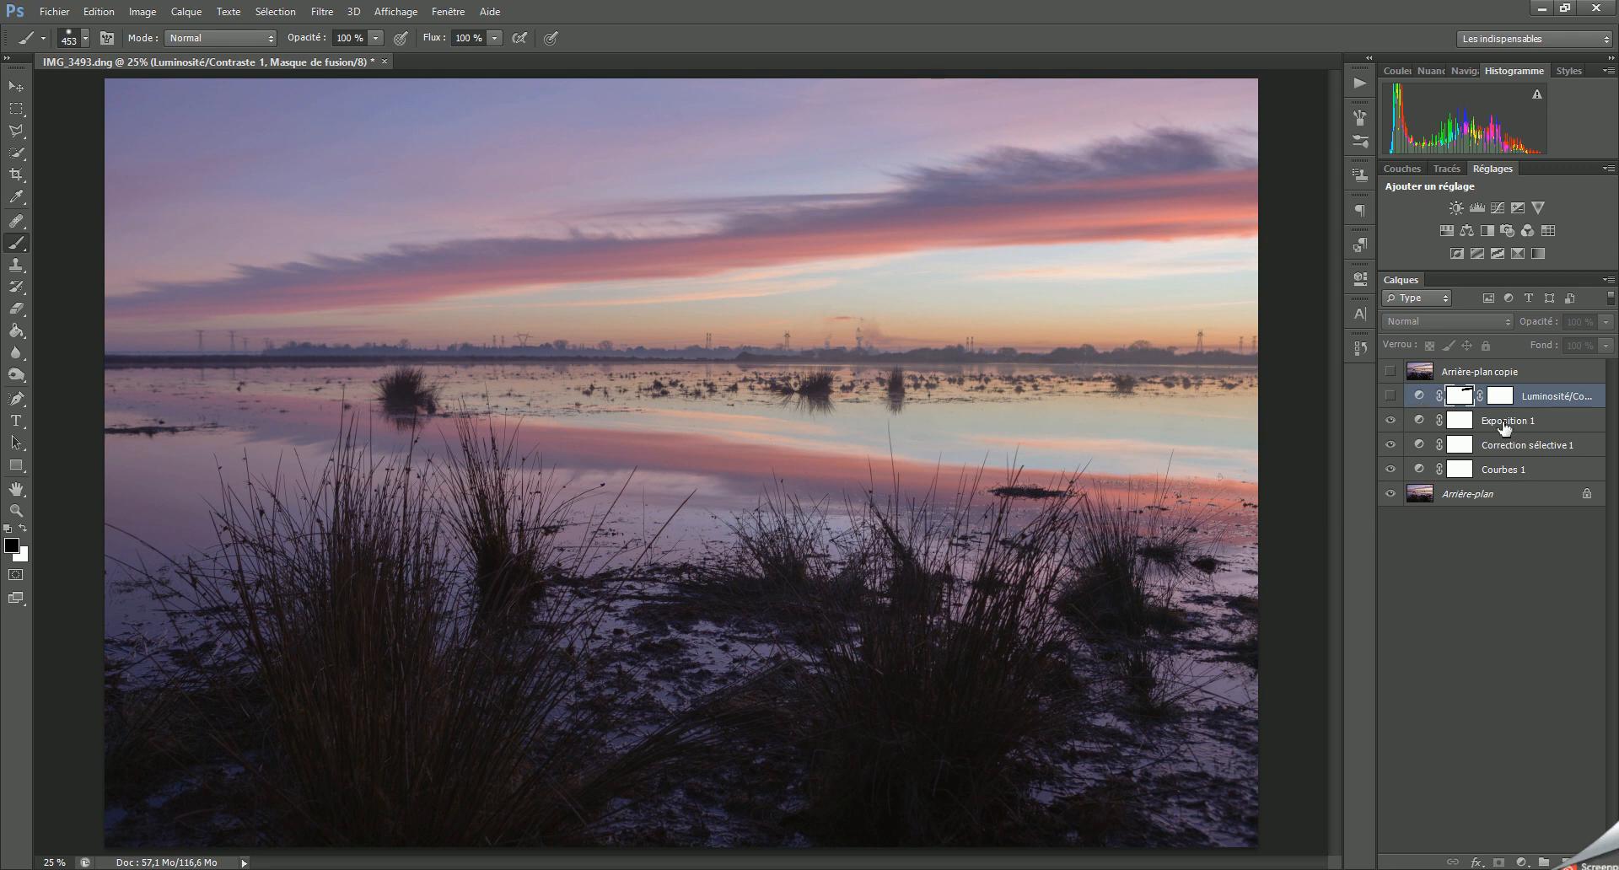
{"action": "left_click", "coordinate": [1390, 397]}
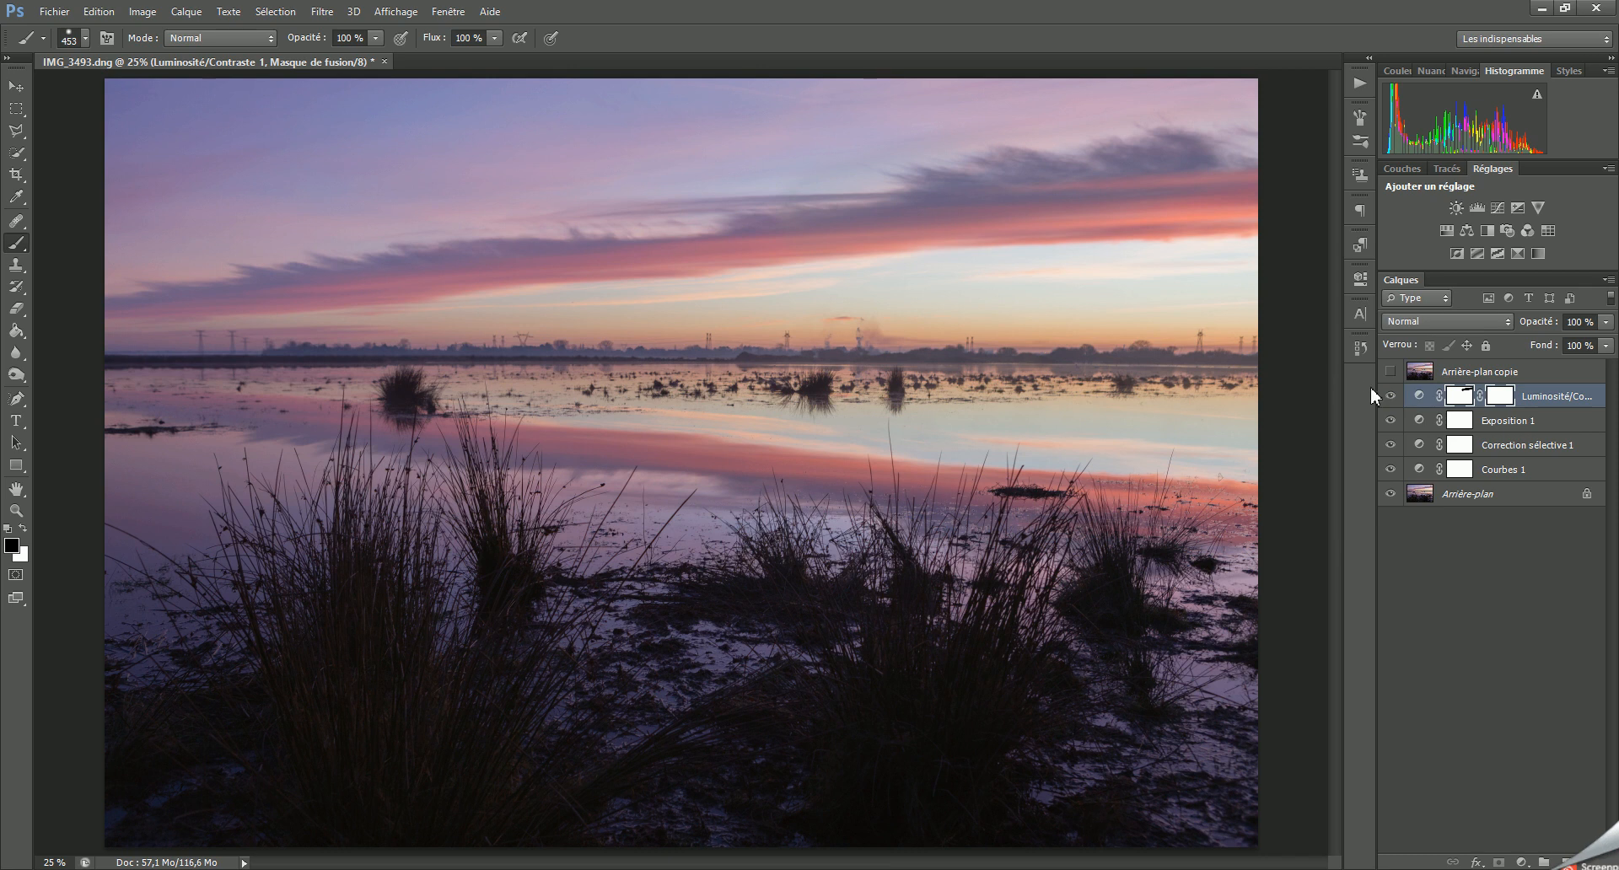
{"action": "left_click", "coordinate": [22, 528]}
{"action": "left_click", "coordinate": [674, 267]}
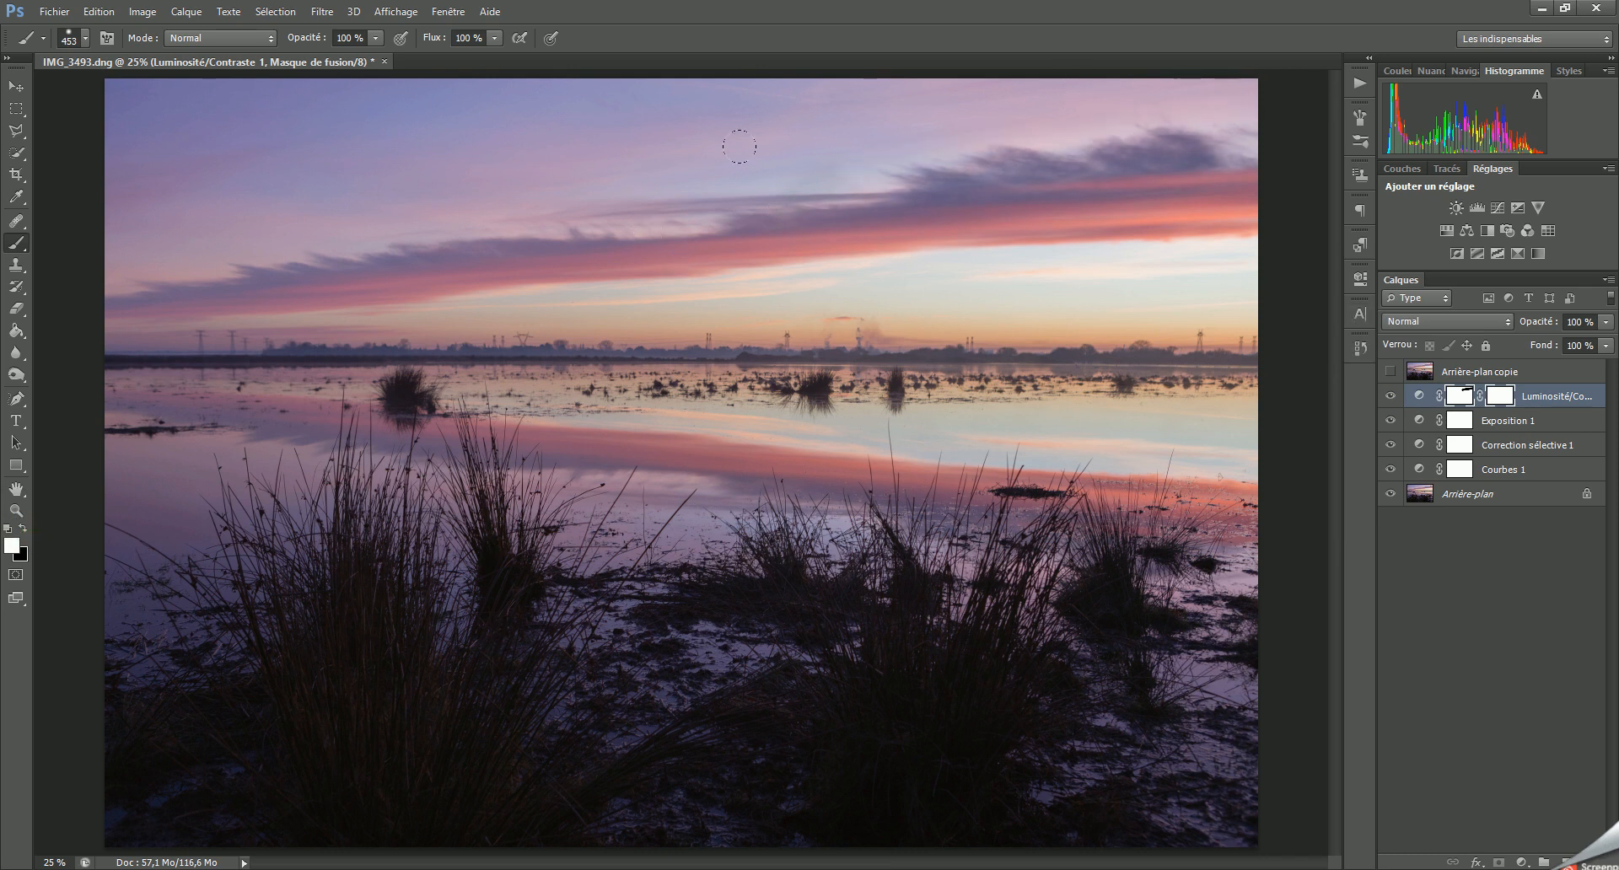
{"action": "left_click_drag", "start_coordinate": [1256, 169], "coordinate": [291, 90]}
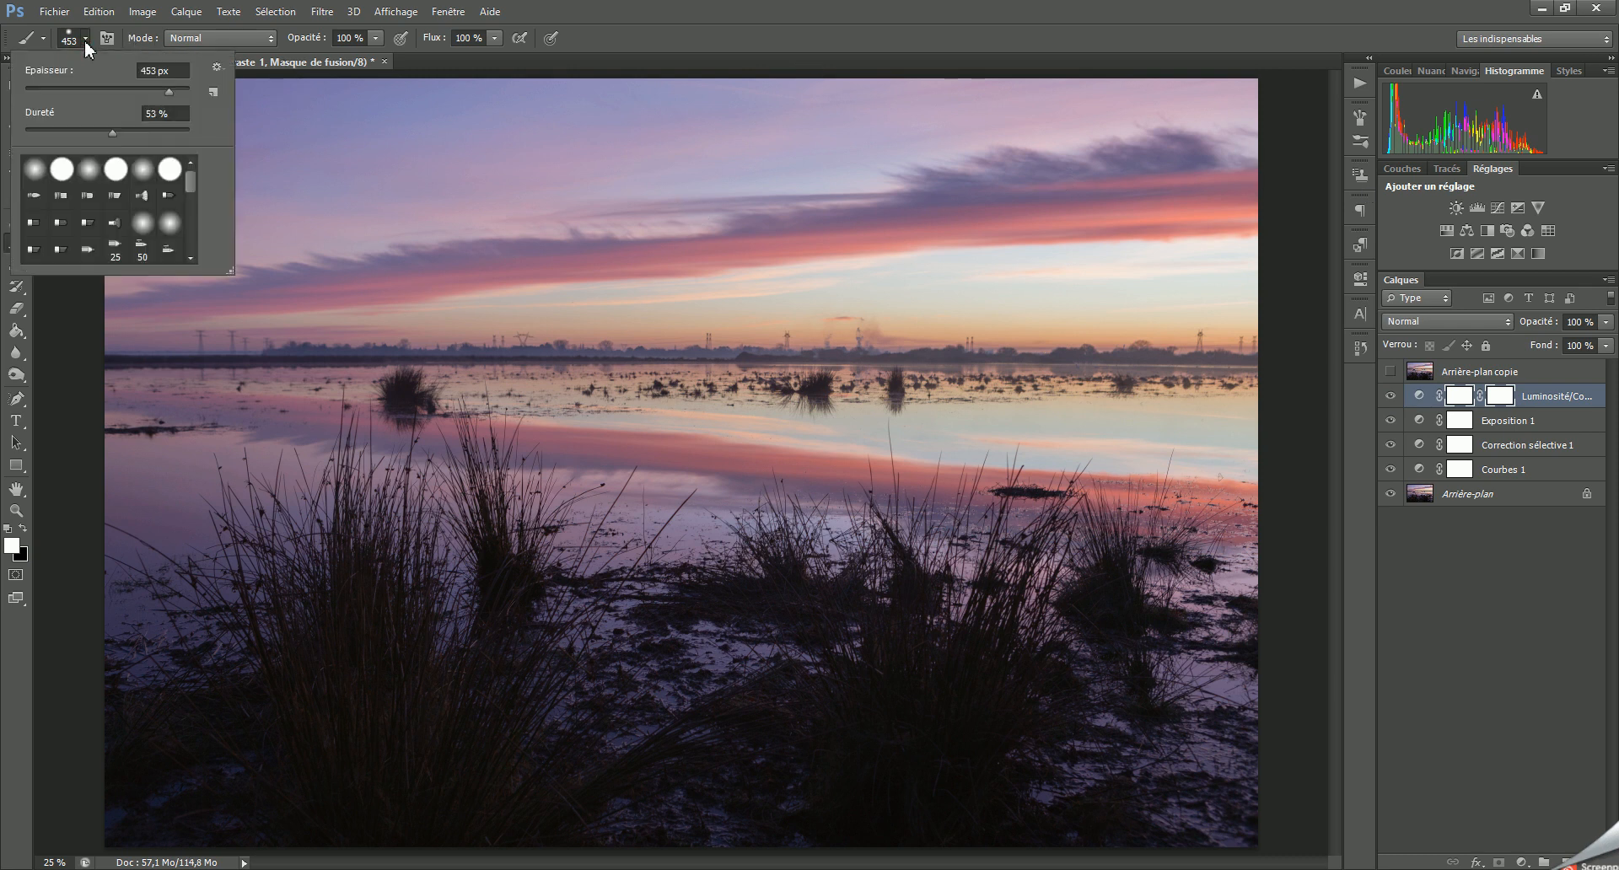
Step: Set up a soft black brush with 0% hardness, a larger diameter and 10% opacity for painting the Brightness/Contrast mask
{"action": "left_click_drag", "start_coordinate": [113, 133], "coordinate": [20, 137]}
{"action": "left_click", "coordinate": [22, 529]}
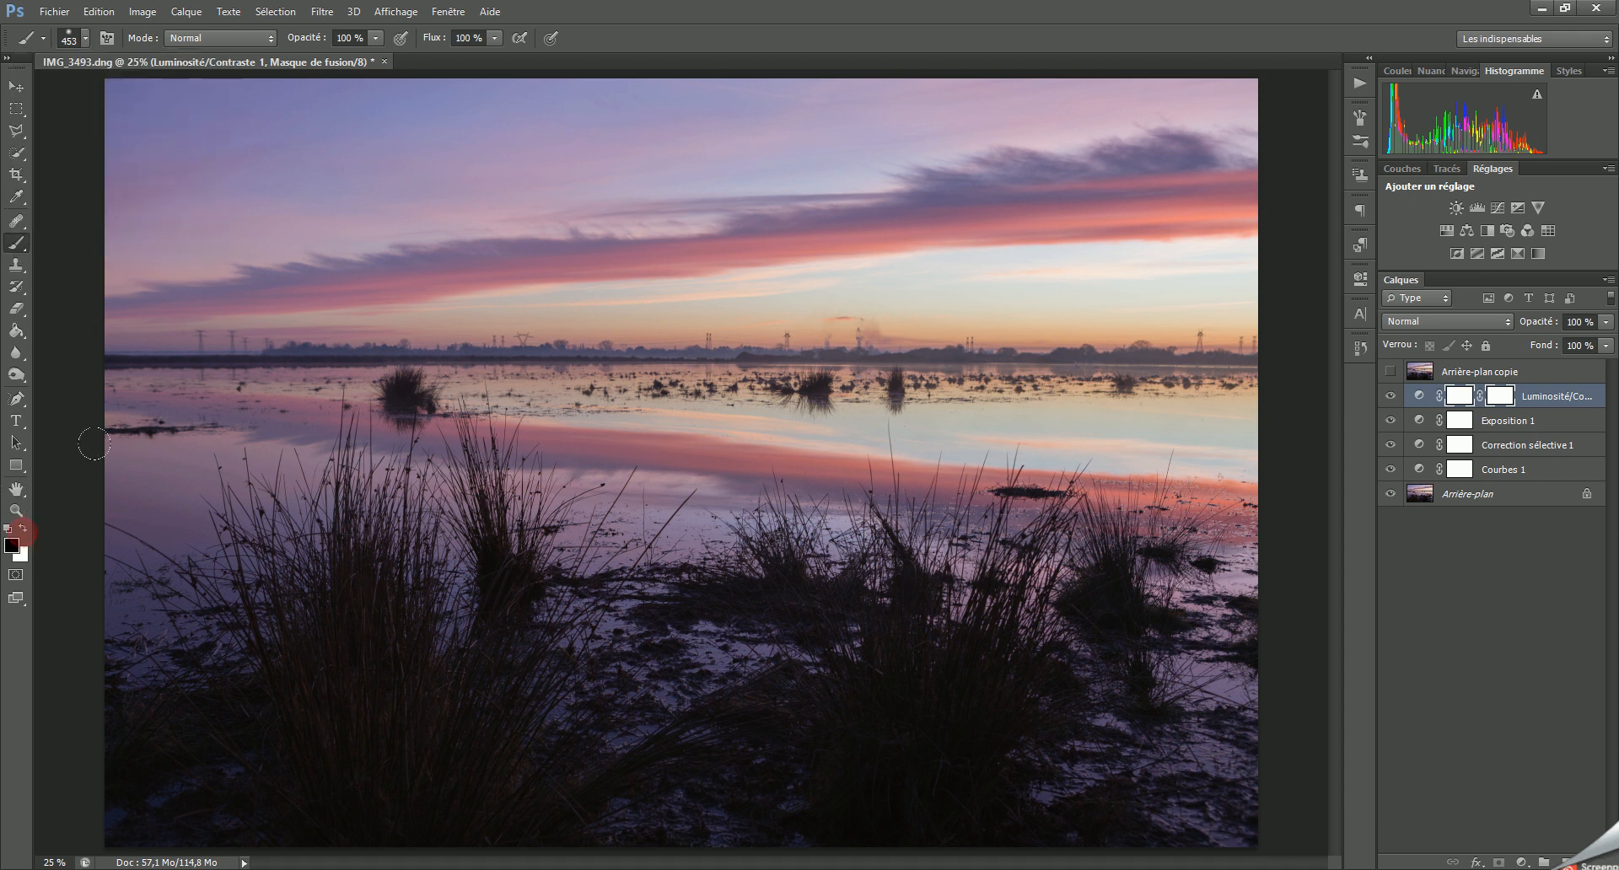
{"action": "left_click", "coordinate": [86, 39]}
{"action": "left_click_drag", "start_coordinate": [170, 90], "coordinate": [173, 89]}
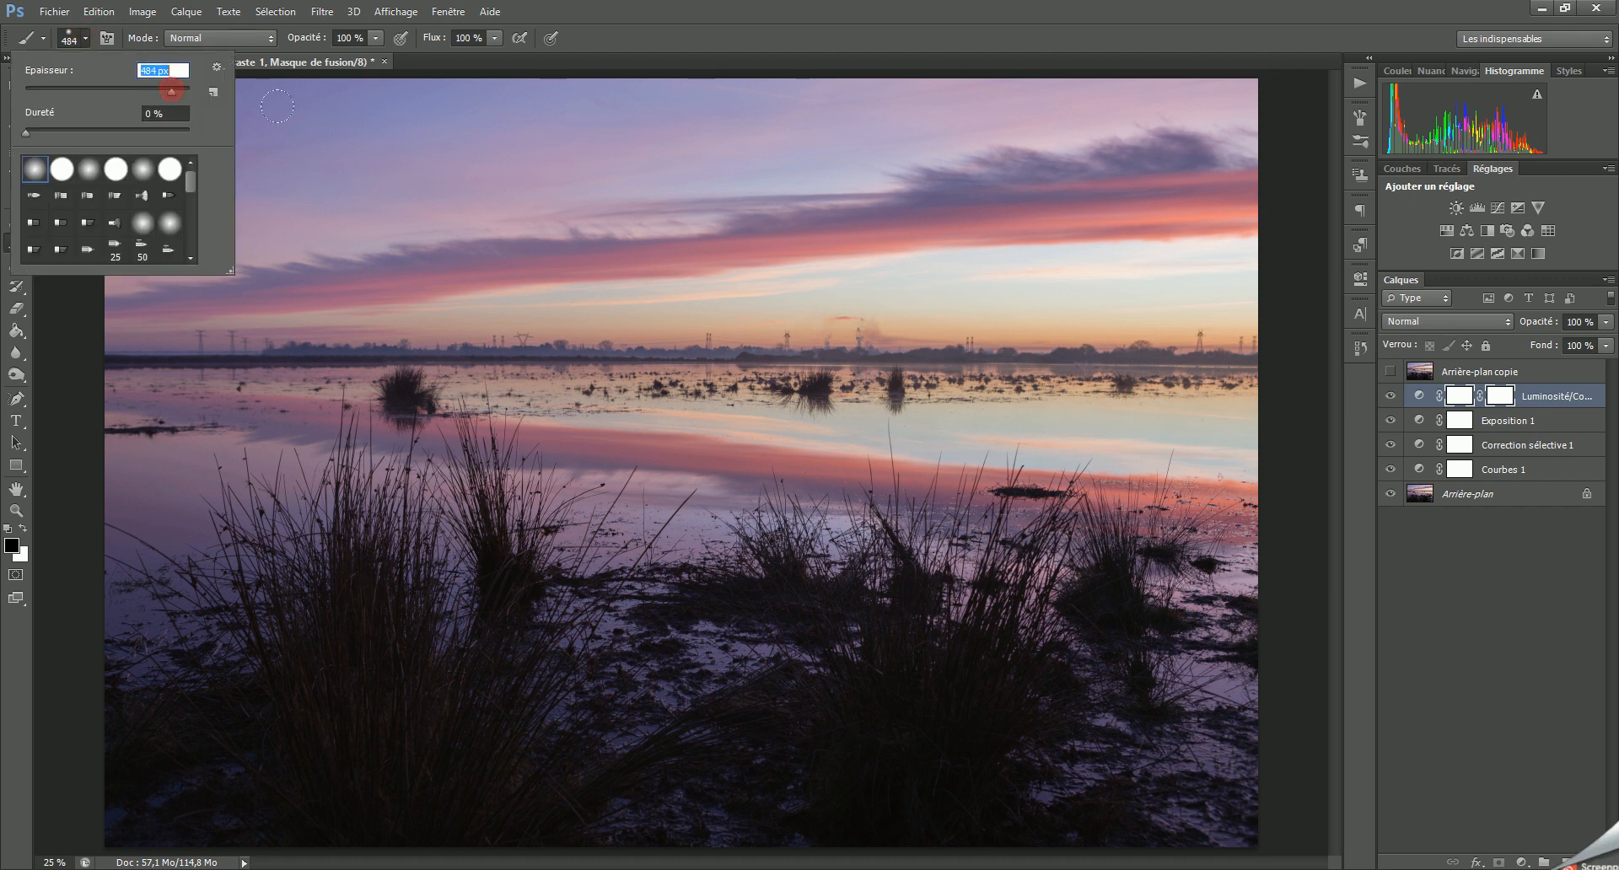
{"action": "left_click", "coordinate": [177, 89]}
{"action": "left_click", "coordinate": [347, 38]}
{"action": "type", "text": "10"}
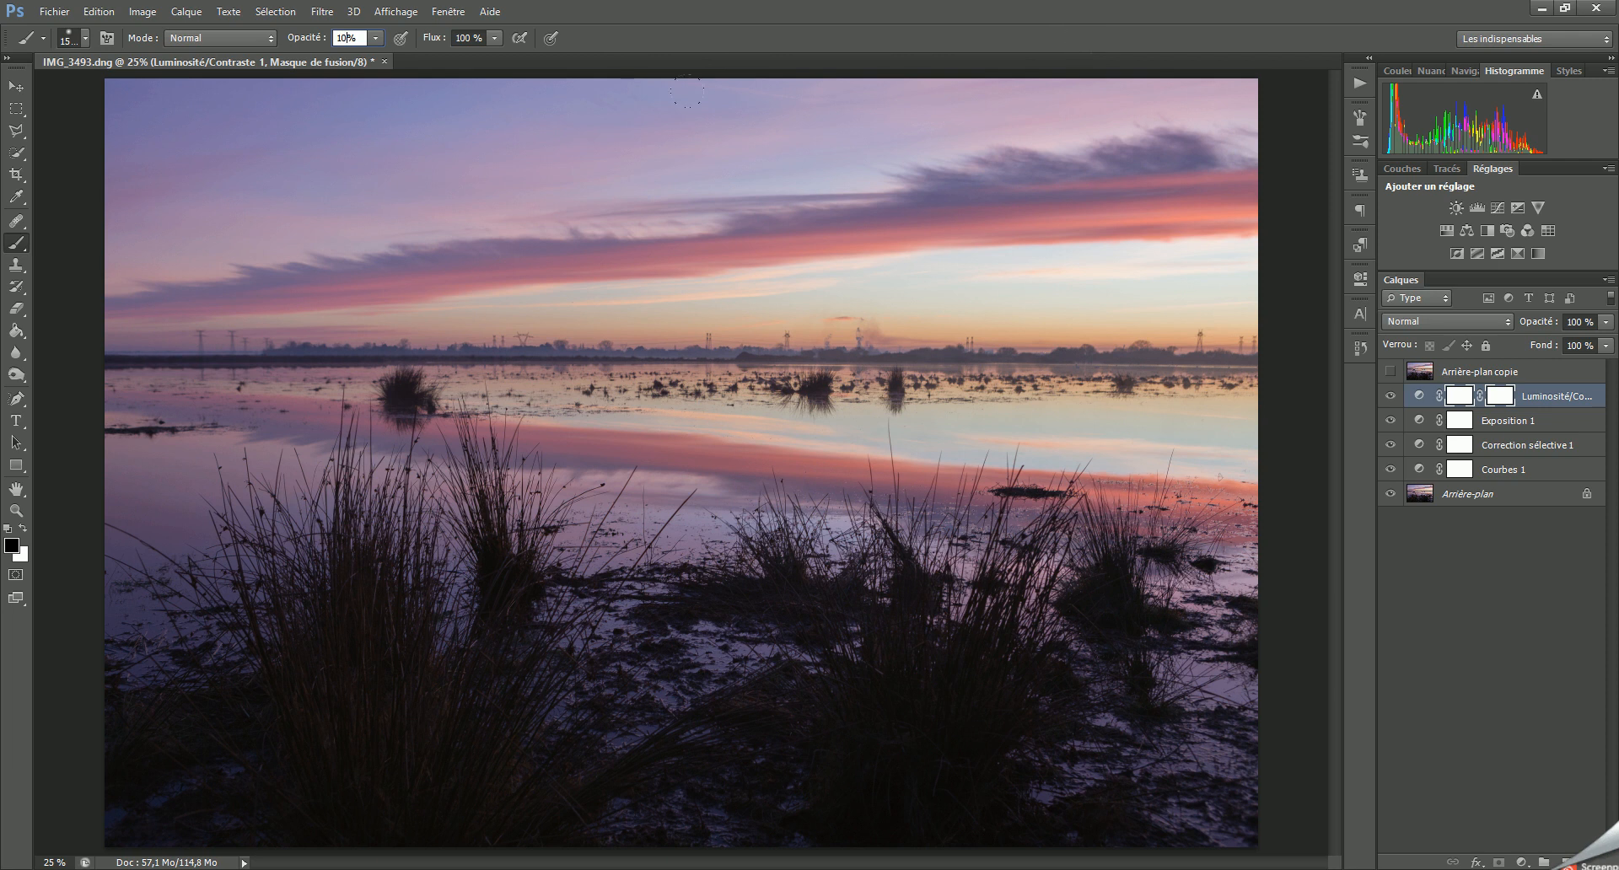
{"action": "key", "text": "Return"}
Step: Readjust the soft brush to a very large diameter and dab it over the sky on the Brightness/Contrast mask
{"action": "left_click", "coordinate": [85, 38]}
{"action": "left_click_drag", "start_coordinate": [177, 87], "coordinate": [171, 88]}
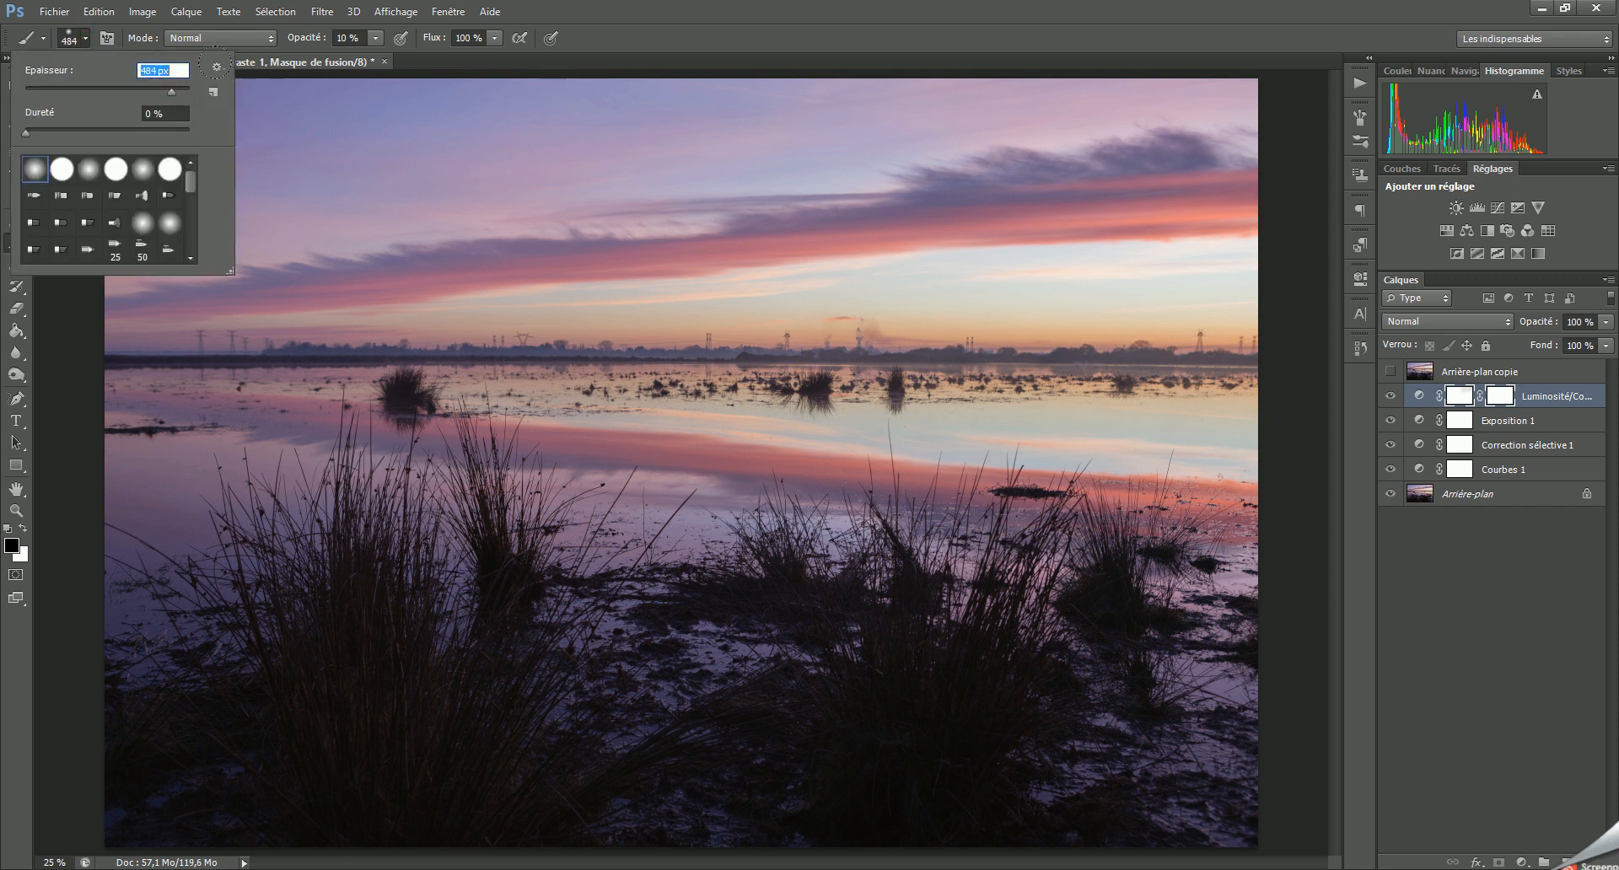
{"action": "left_click", "coordinate": [175, 90]}
{"action": "left_click_drag", "start_coordinate": [173, 91], "coordinate": [171, 89]}
{"action": "left_click", "coordinate": [175, 91]}
{"action": "left_click", "coordinate": [830, 193]}
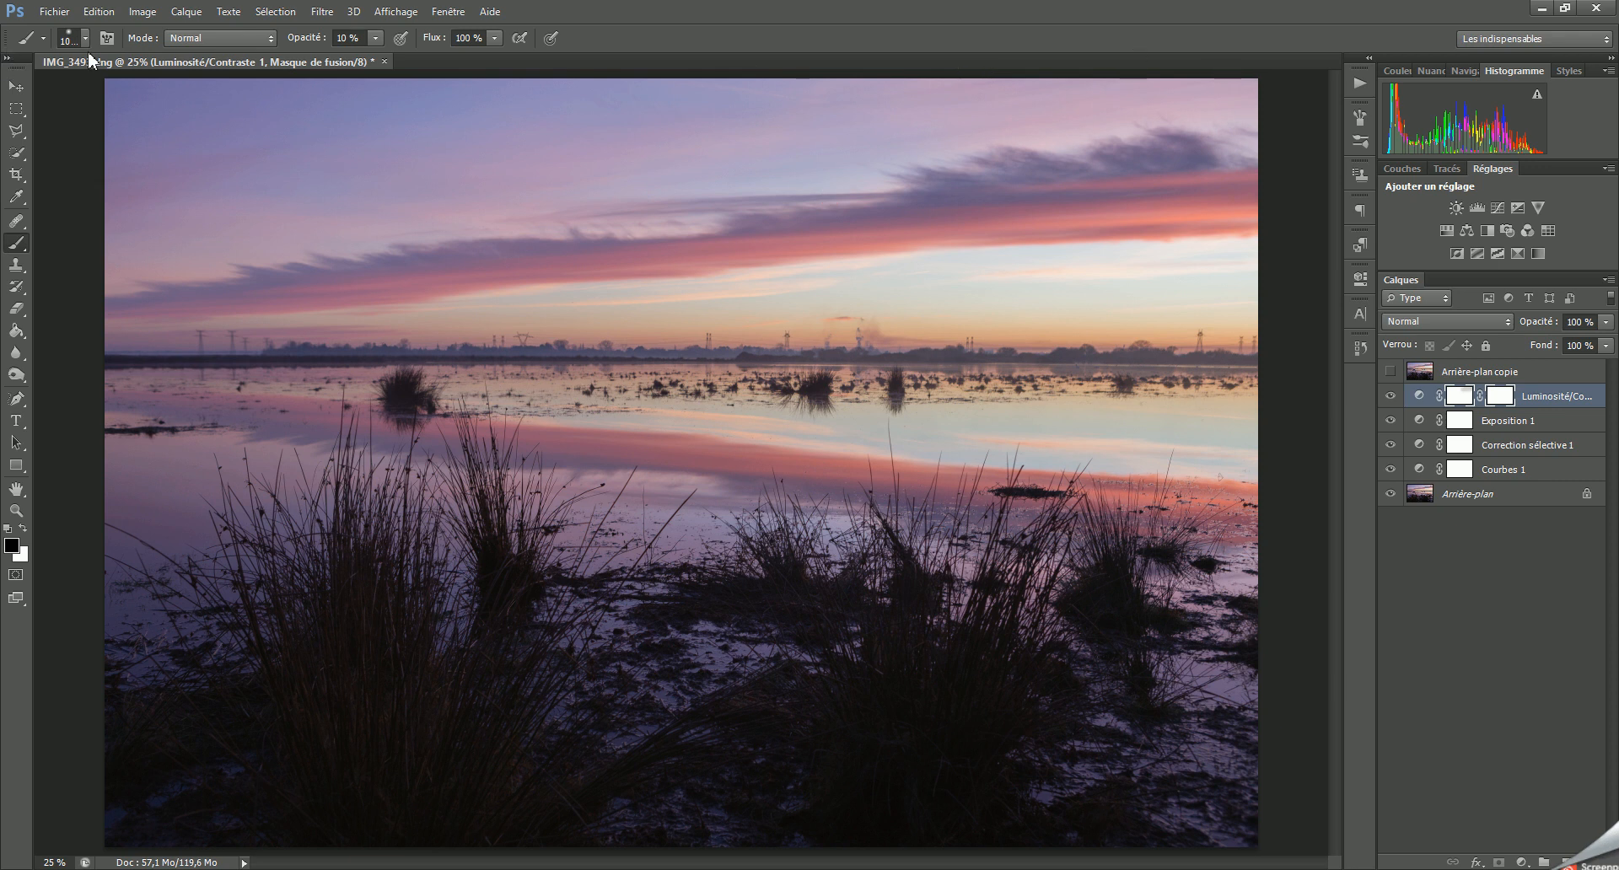